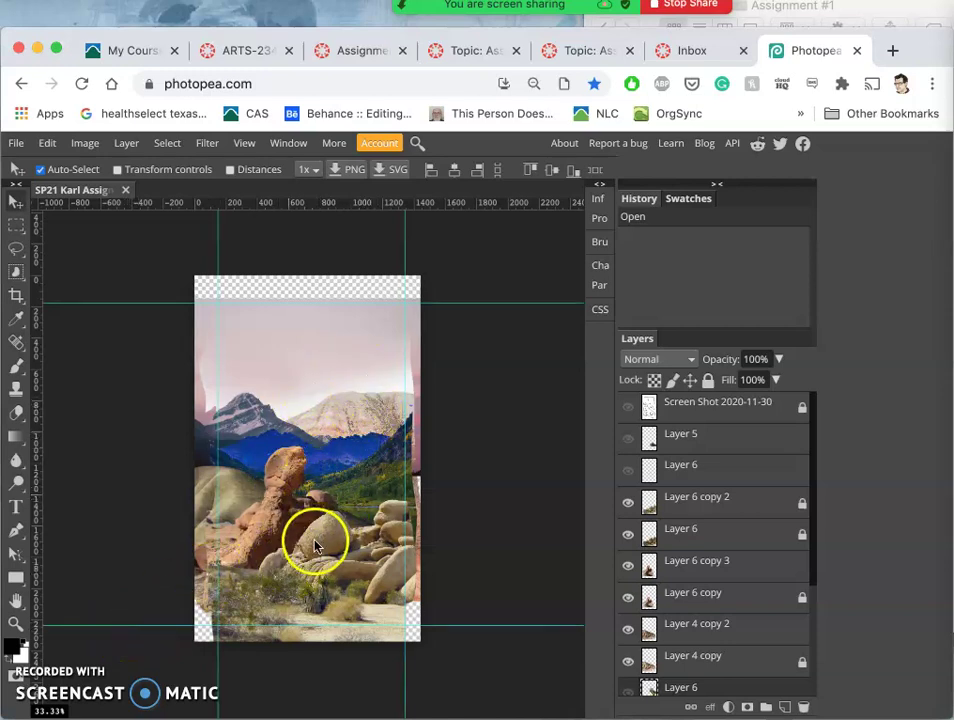
# Return to the collage in Photopea and zoom in to 50%.
pyautogui.click(868, 10)
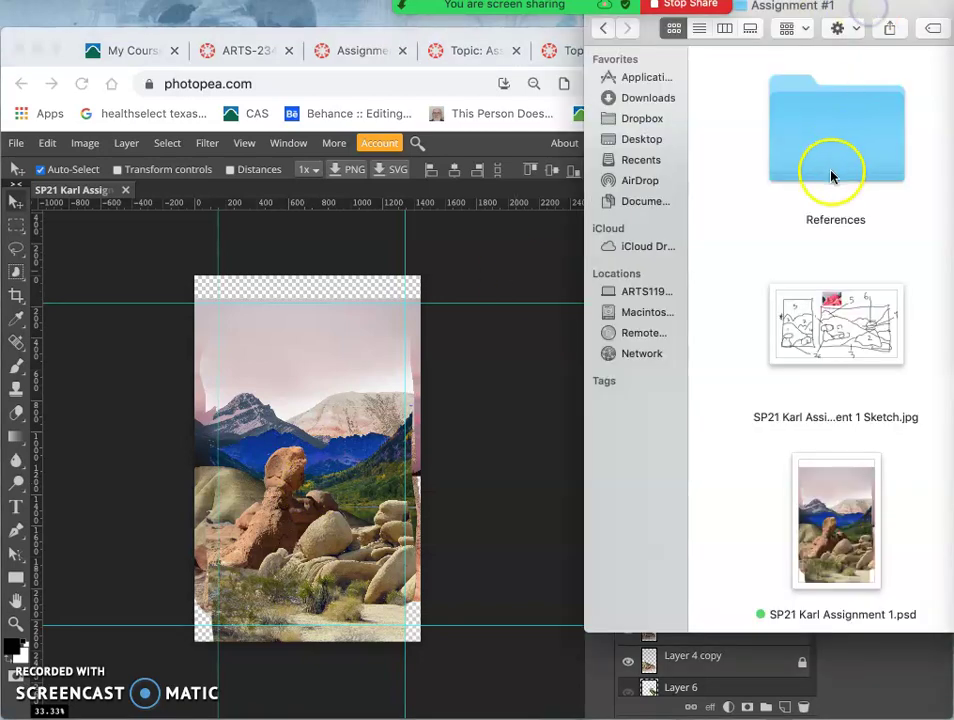
pyautogui.scroll(3, 820, 170)
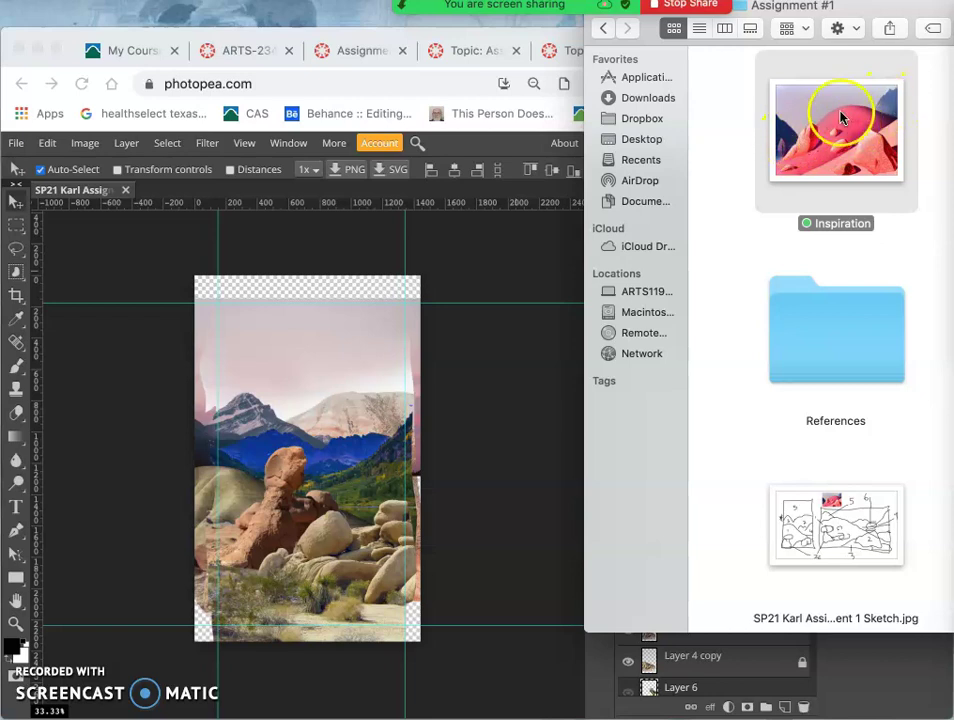
pyautogui.click(342, 452)
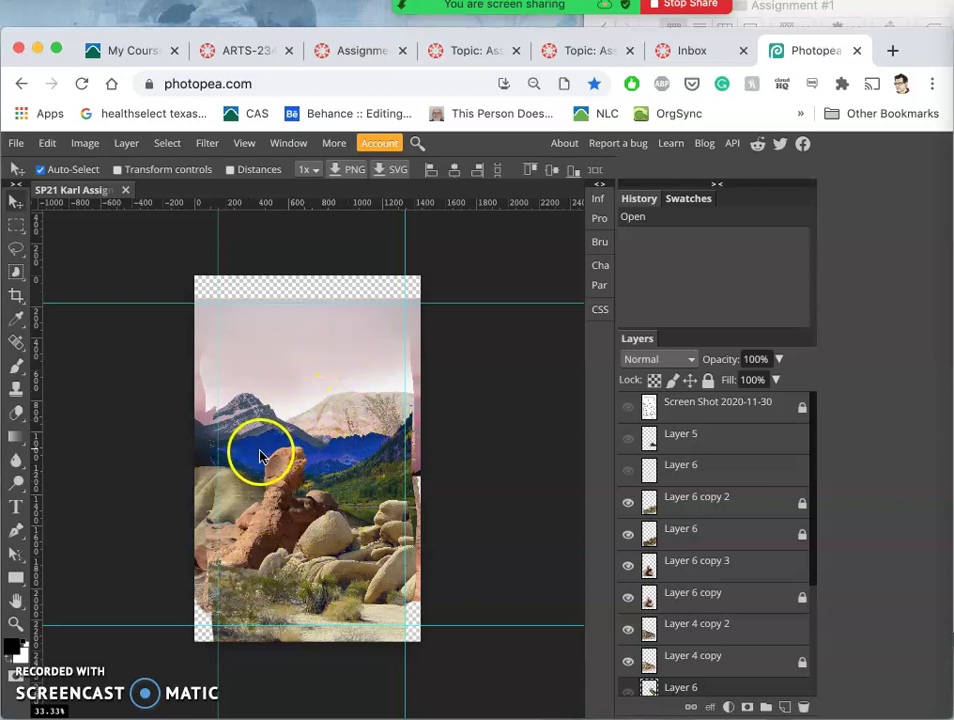
pyautogui.press('super+equal')
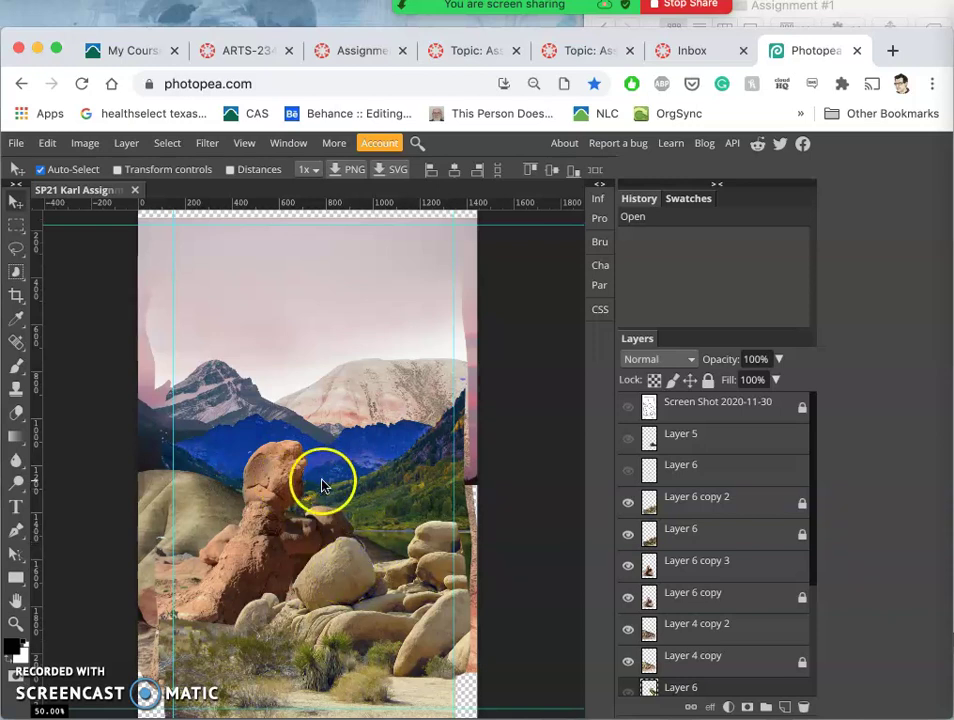
# Hide Layer 6 copy, compare the rock layer on and off, then open Layer 6 copy 3's Layer Style.
pyautogui.click(282, 484)
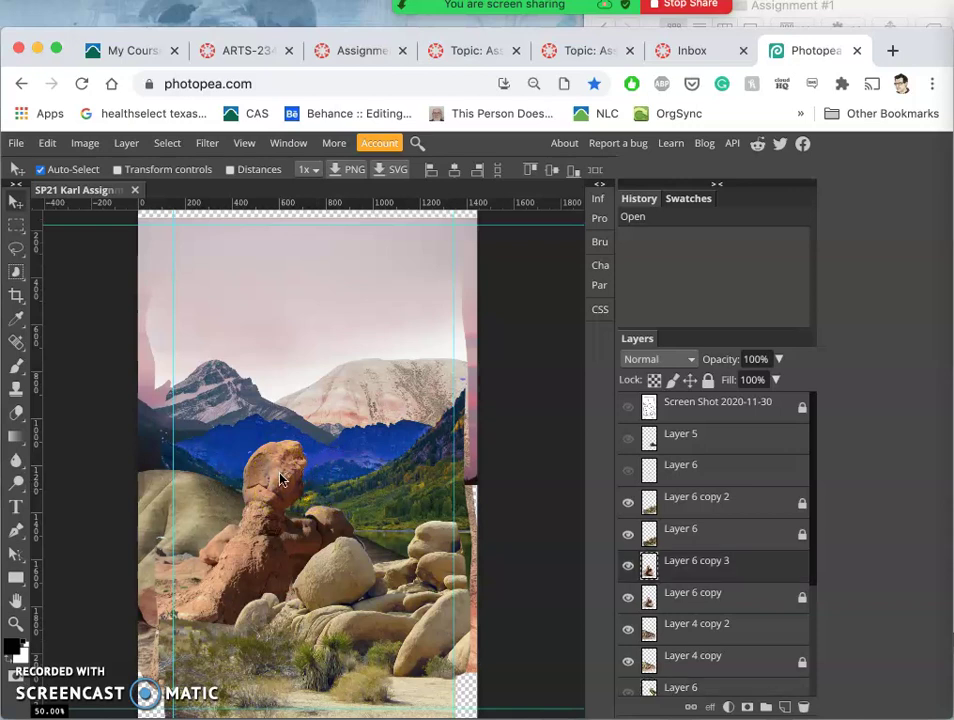
pyautogui.click(629, 567)
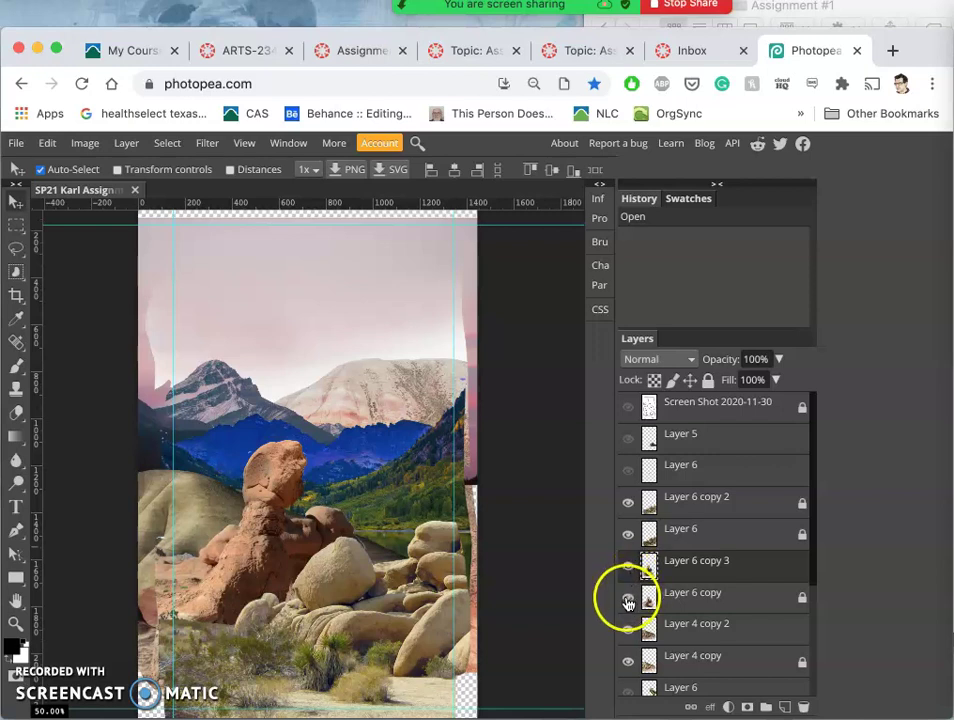
pyautogui.click(628, 602)
pyautogui.click(629, 569)
pyautogui.click(629, 569)
pyautogui.click(629, 569)
pyautogui.click(629, 569)
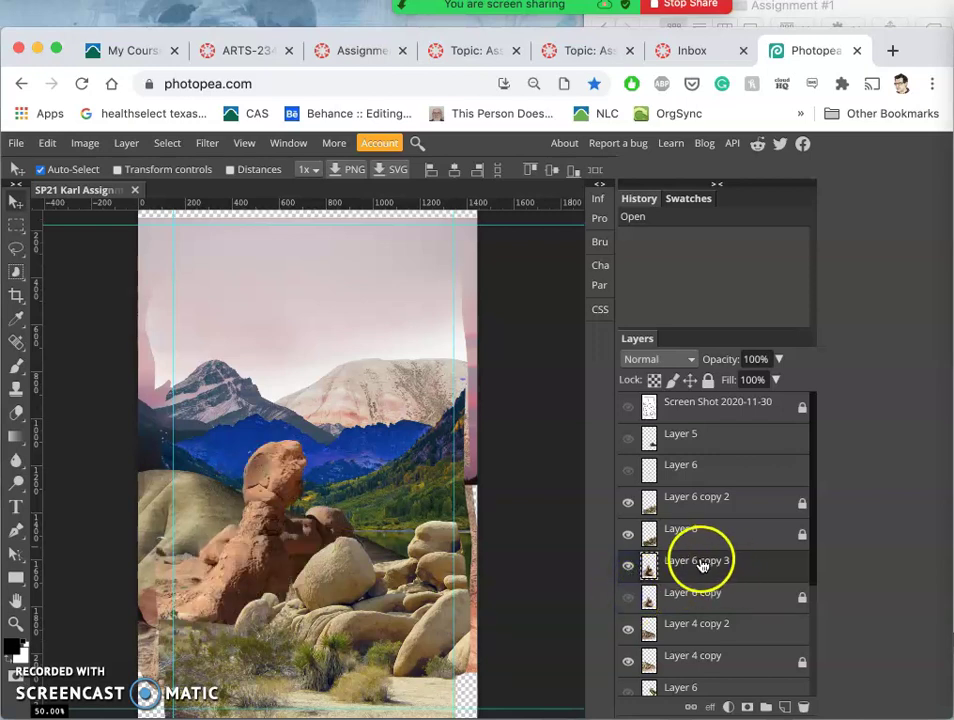
pyautogui.click(767, 567)
pyautogui.doubleClick(767, 568)
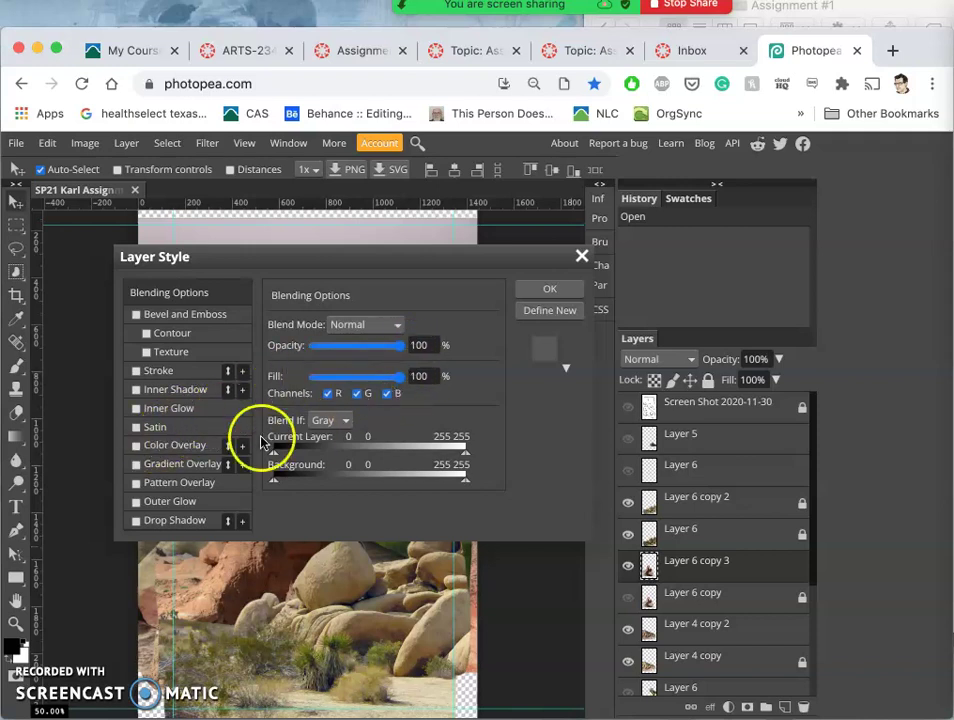
# Add a red Color Overlay at 33% to the rock layer.
pyautogui.click(136, 446)
pyautogui.moveTo(362, 258); pyautogui.dragTo(365, 258)
pyautogui.moveTo(576, 257)
pyautogui.mouseDown()
pyautogui.moveTo(630, 240)
pyautogui.moveTo(585, 221)
pyautogui.moveTo(578, 238)
pyautogui.mouseUp()
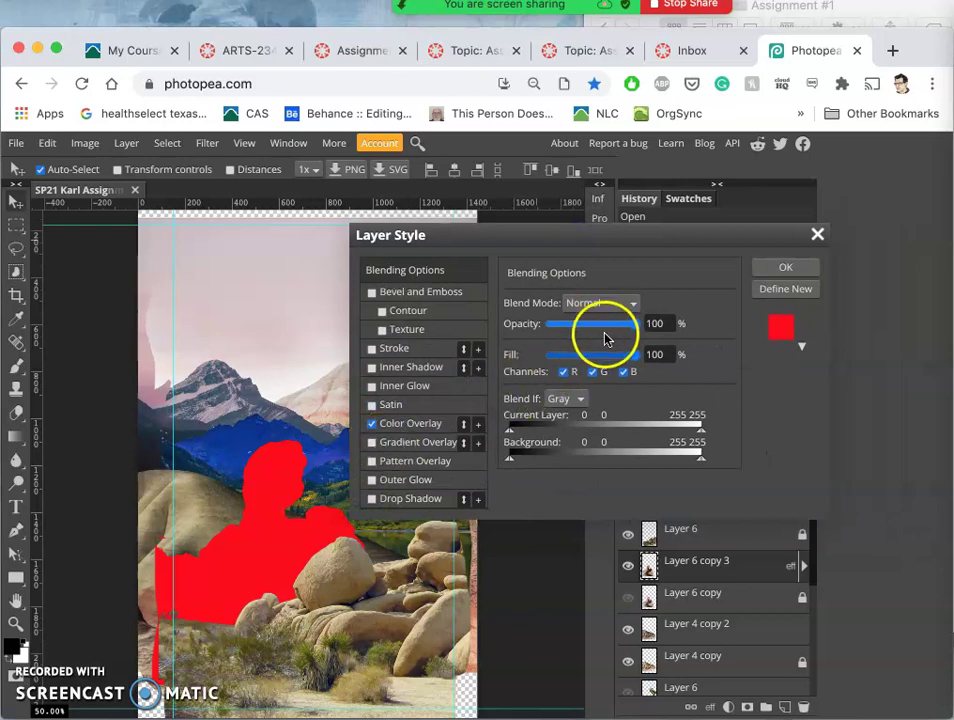
pyautogui.moveTo(613, 332); pyautogui.dragTo(577, 325)
pyautogui.click(426, 421)
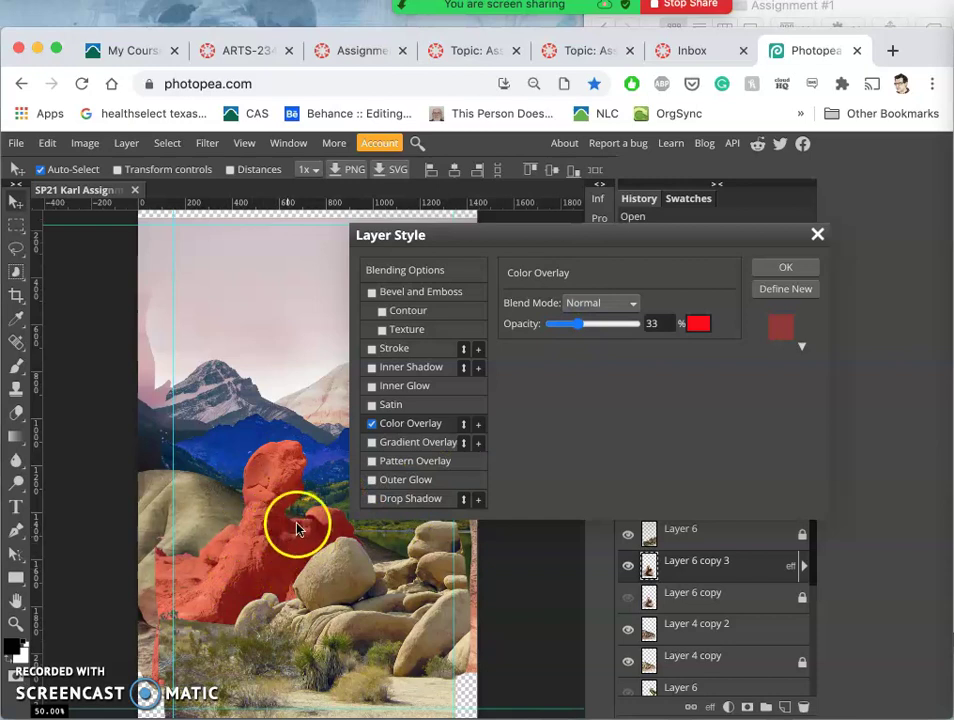
# Add a Gradient Overlay at 50% opacity, 39° angle, Overlay blend mode, and apply the style.
pyautogui.click(372, 443)
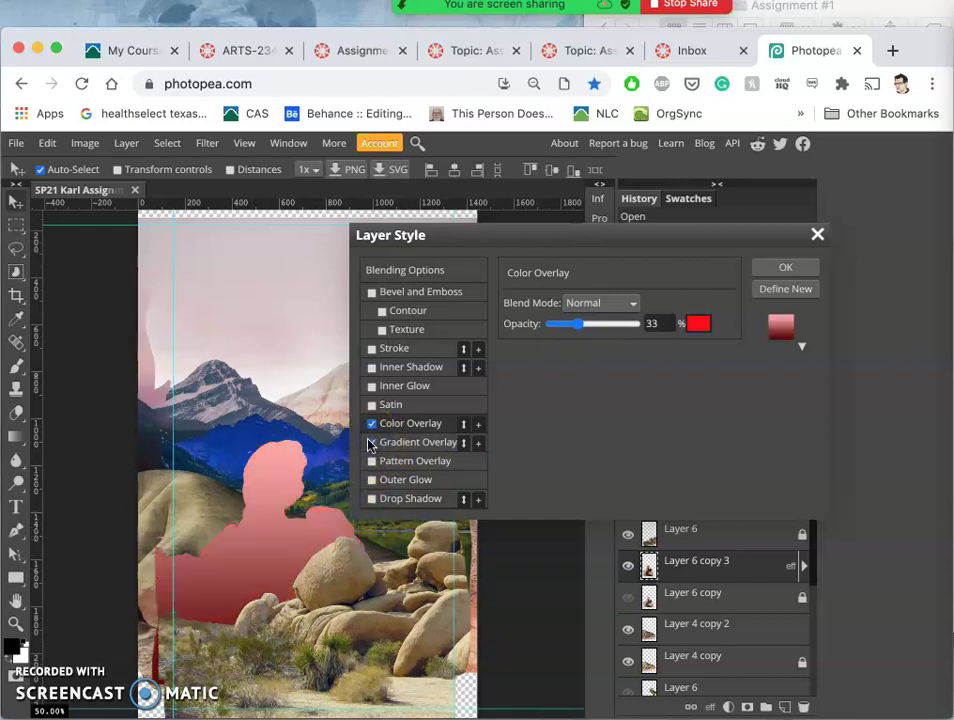
pyautogui.click(424, 449)
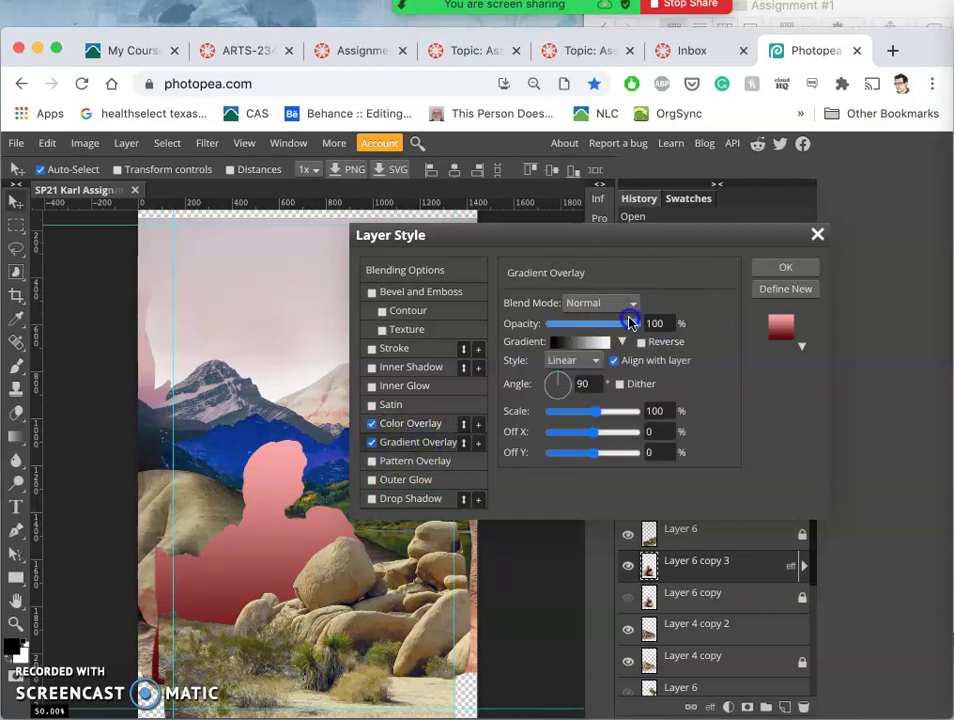
pyautogui.moveTo(626, 323); pyautogui.dragTo(594, 327)
pyautogui.moveTo(575, 383); pyautogui.dragTo(565, 383)
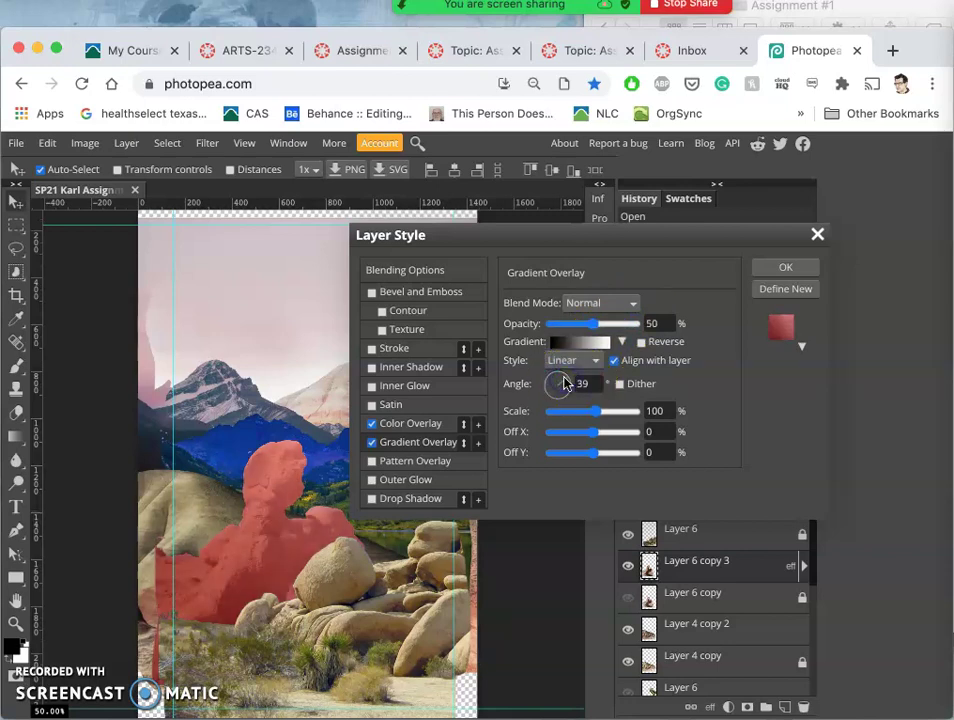
pyautogui.click(603, 303)
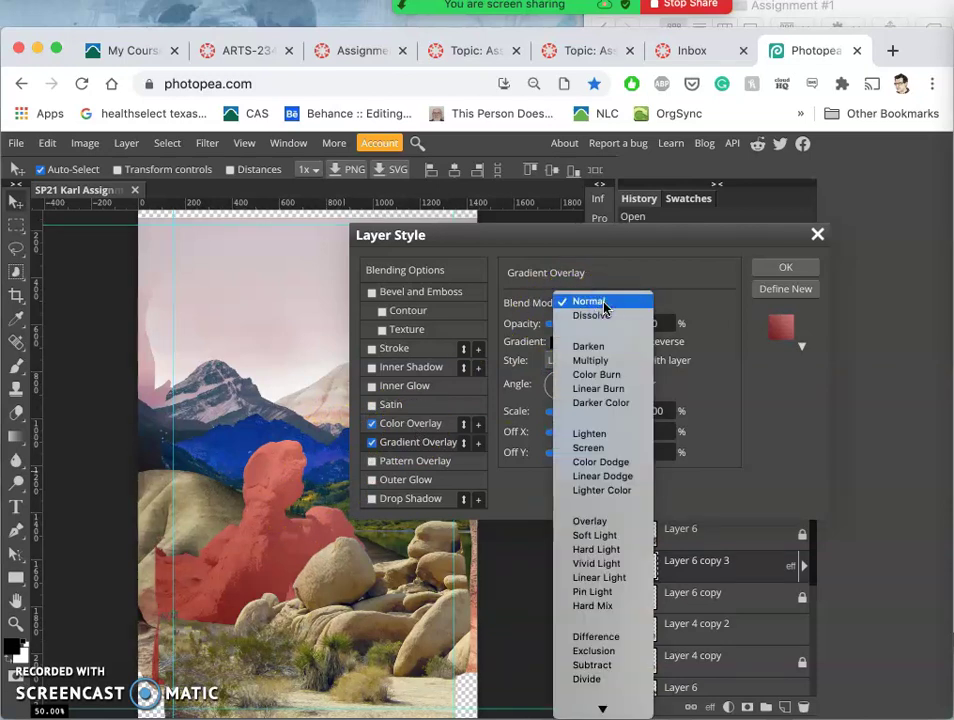
pyautogui.click(591, 501)
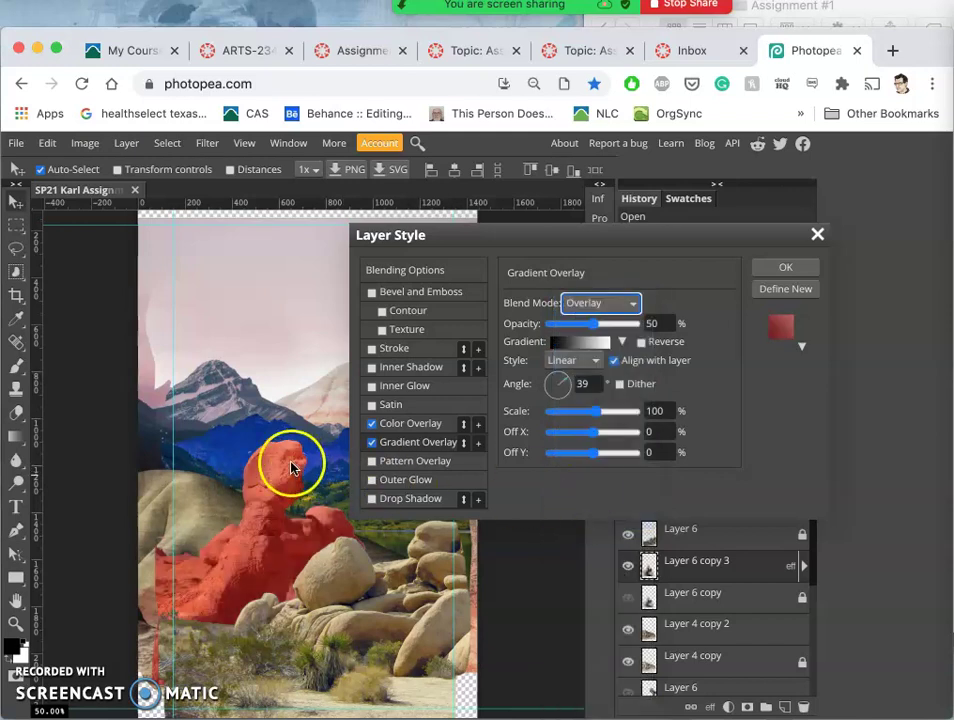
pyautogui.click(796, 268)
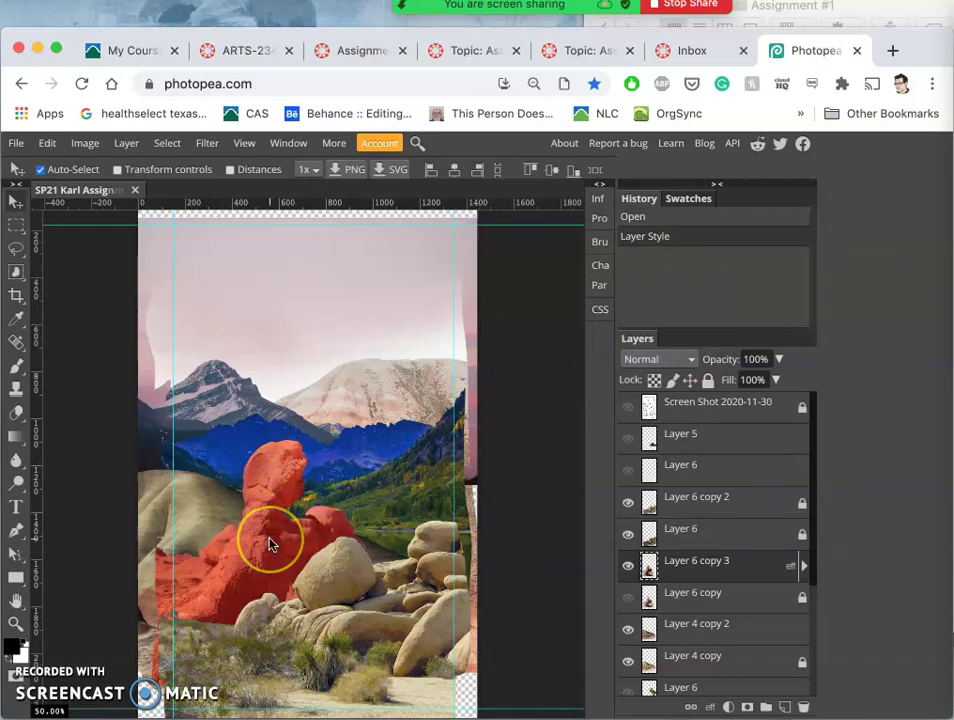
# Expand Layer 6 copy 3's effects and switch off its Color and Gradient Overlays.
pyautogui.scroll(2, 268, 543)
pyautogui.scroll(2, 268, 543)
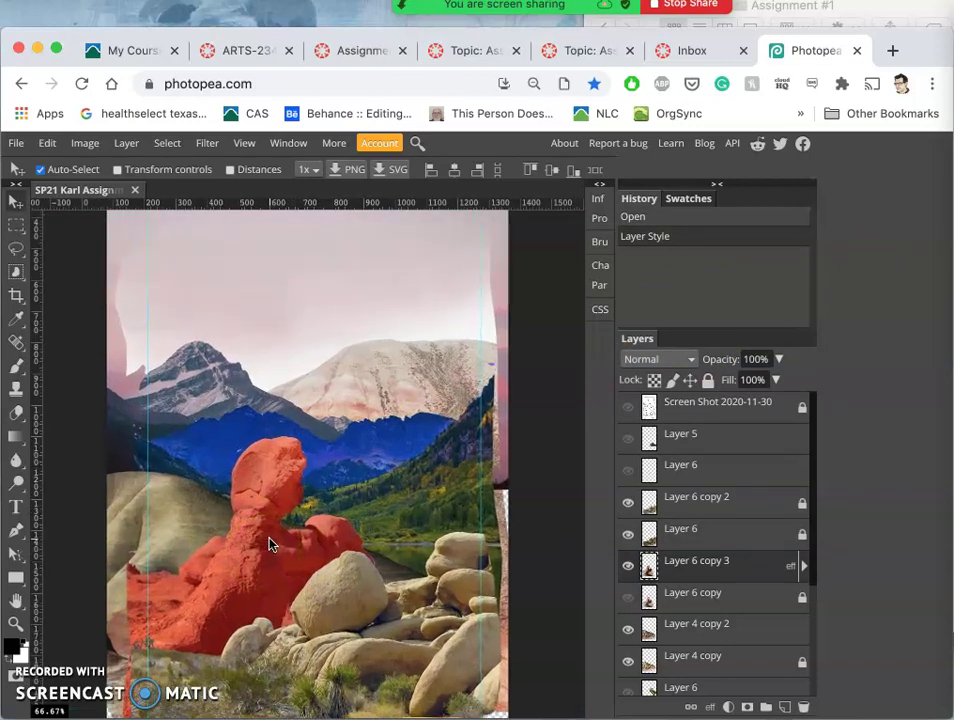
pyautogui.scroll(-3, 268, 543)
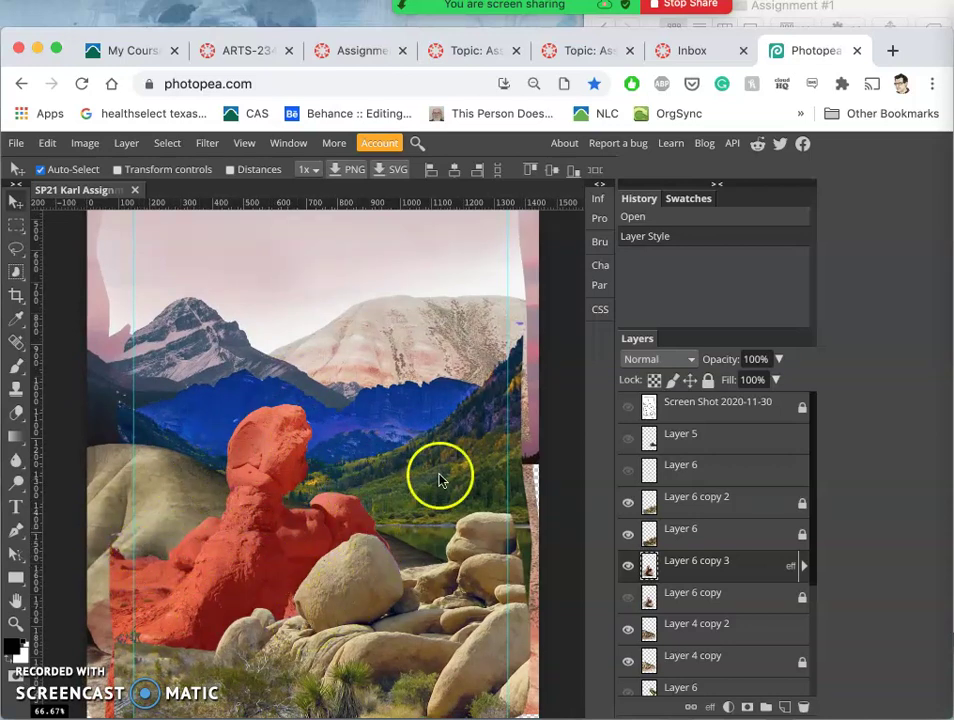
pyautogui.click(803, 566)
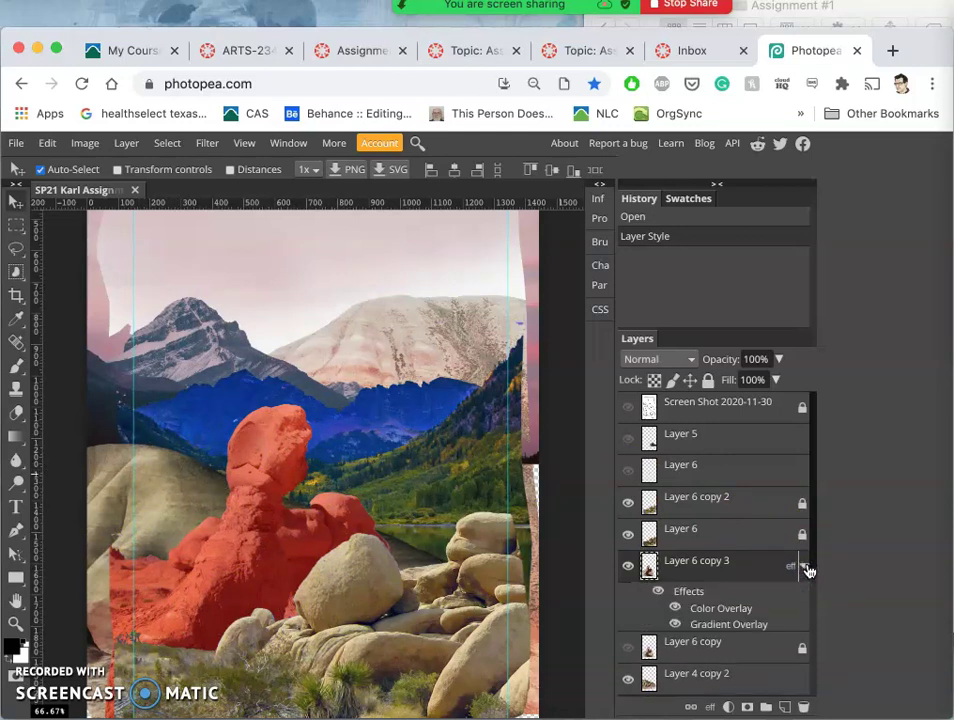
pyautogui.click(659, 593)
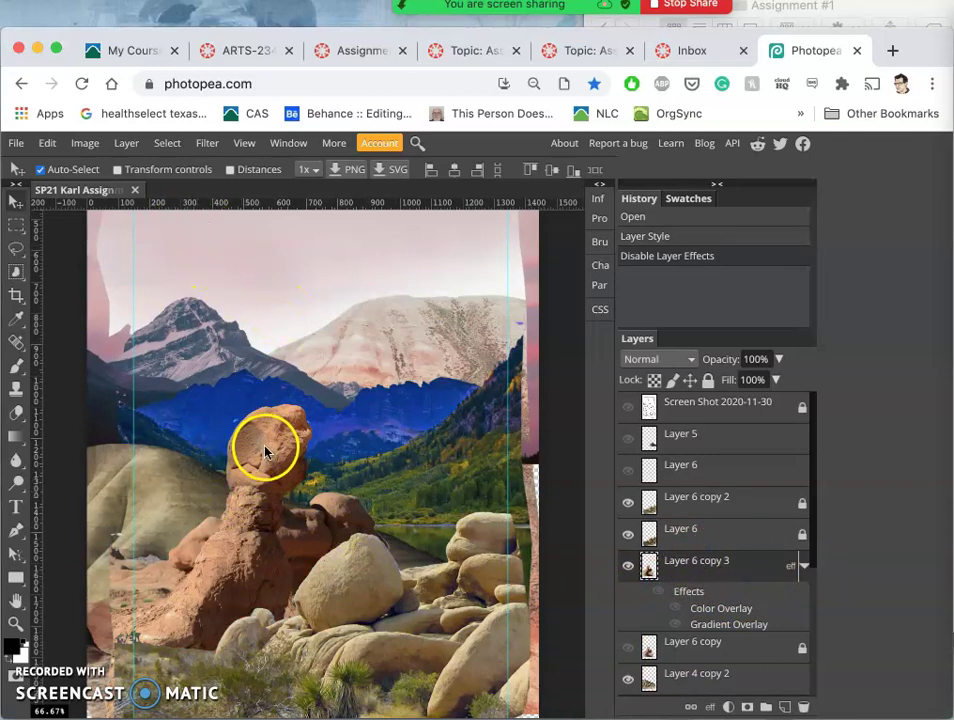
# Go through the Image > Adjustments menu toward the Color Balance command.
pyautogui.click(86, 145)
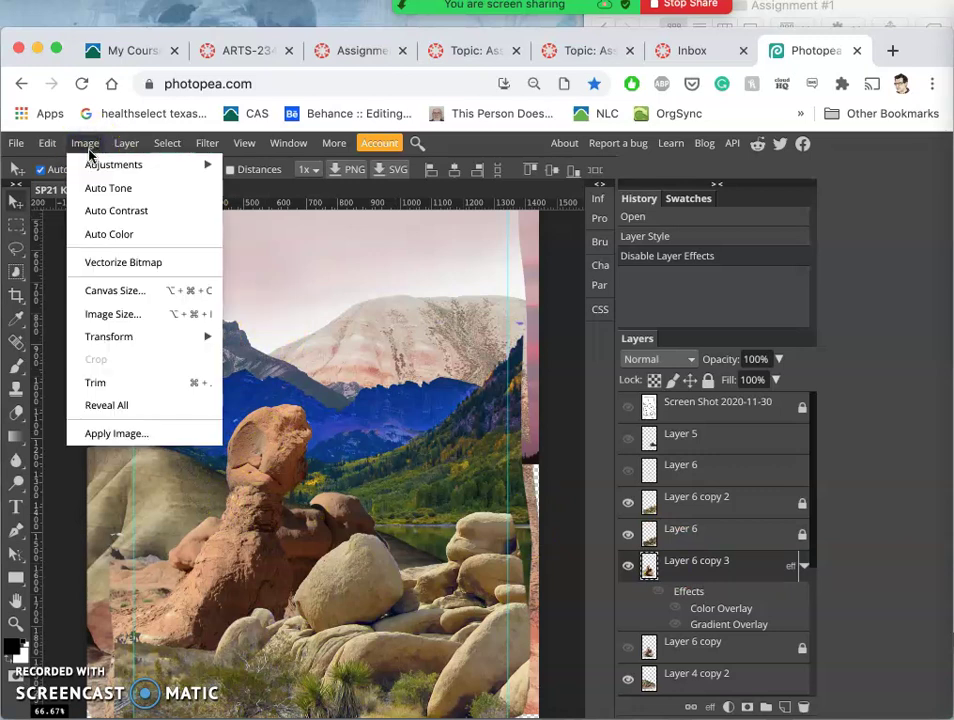
pyautogui.moveTo(92, 168)
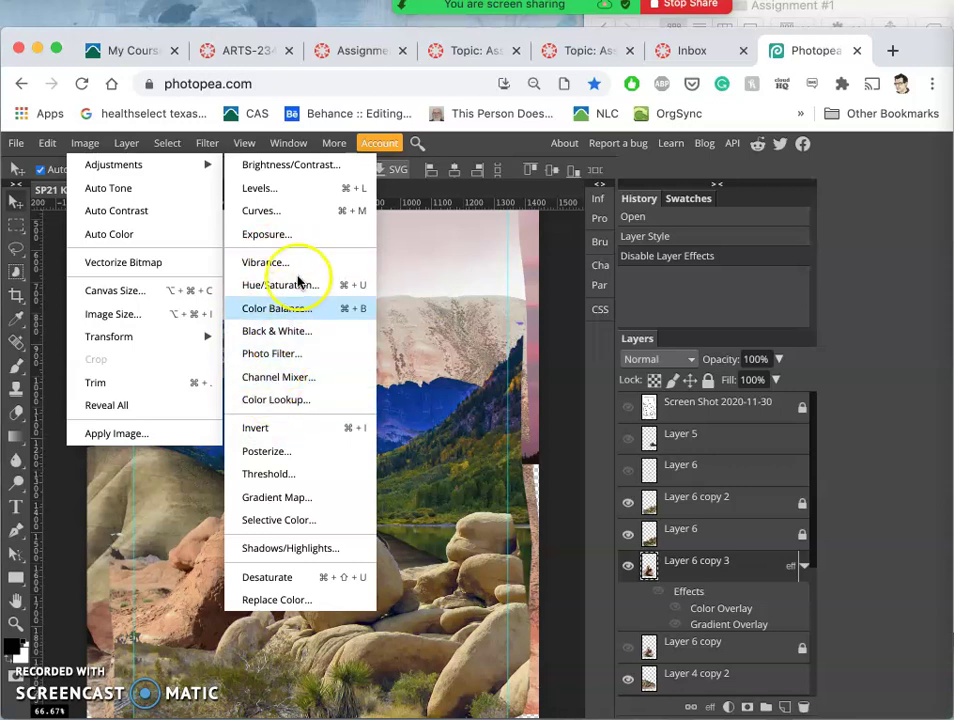
pyautogui.click(254, 187)
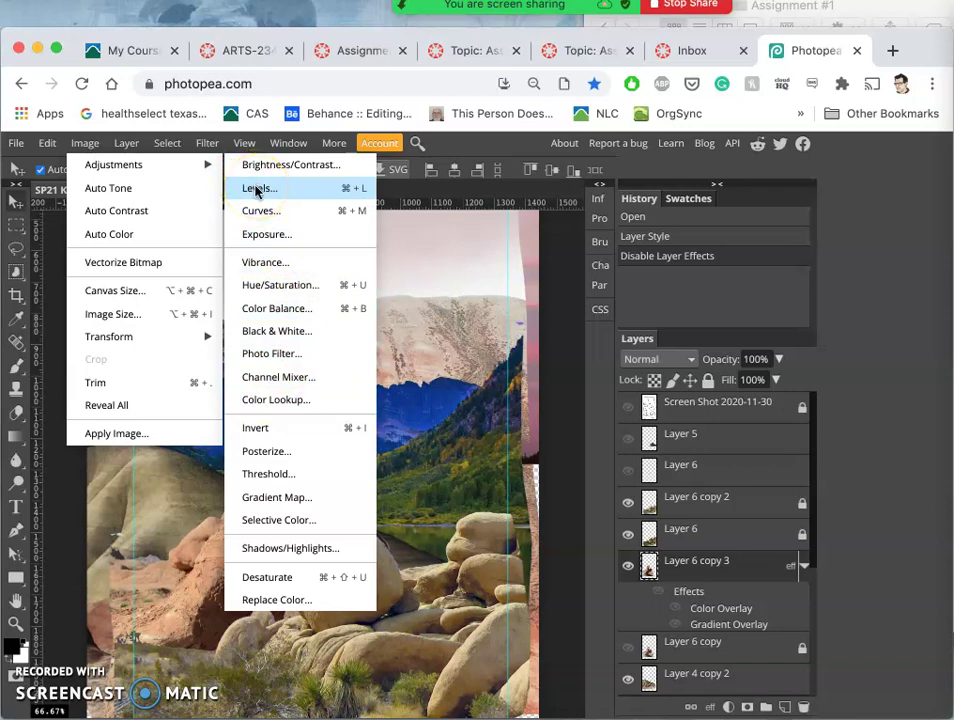
# Open Color Balance for the rock layer, move it aside, and choose the Midtones range.
pyautogui.click(263, 310)
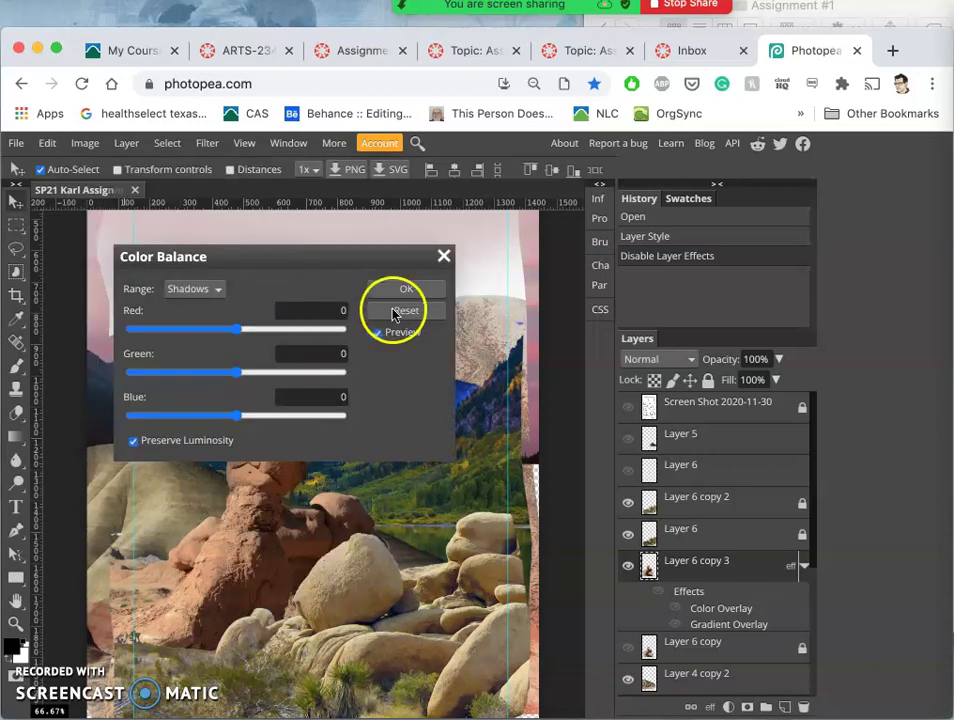
pyautogui.moveTo(411, 258); pyautogui.dragTo(648, 242)
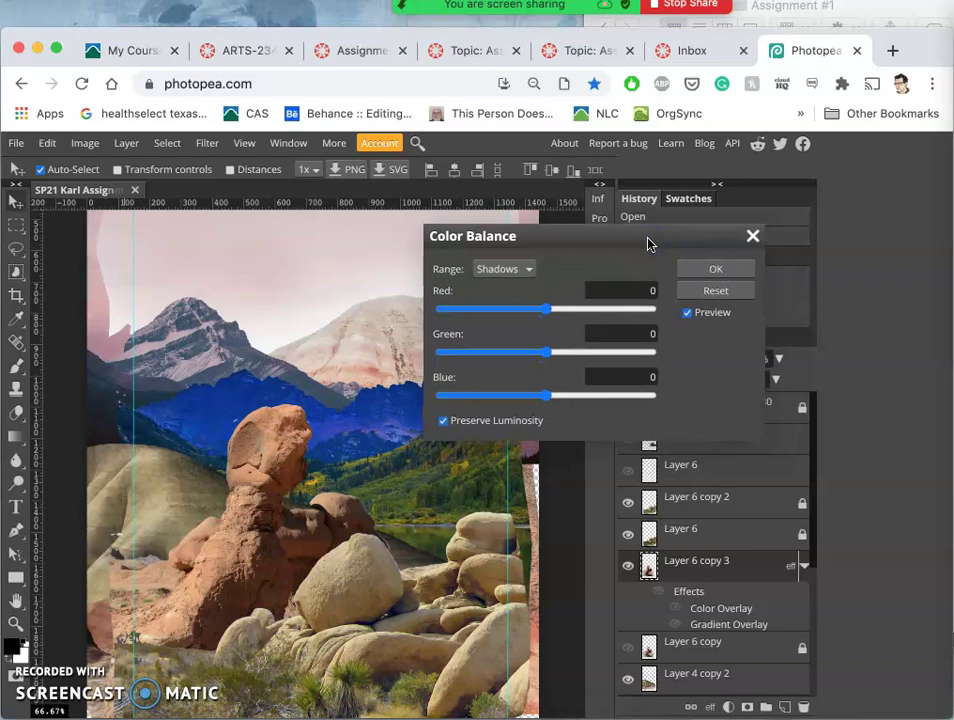
pyautogui.click(528, 267)
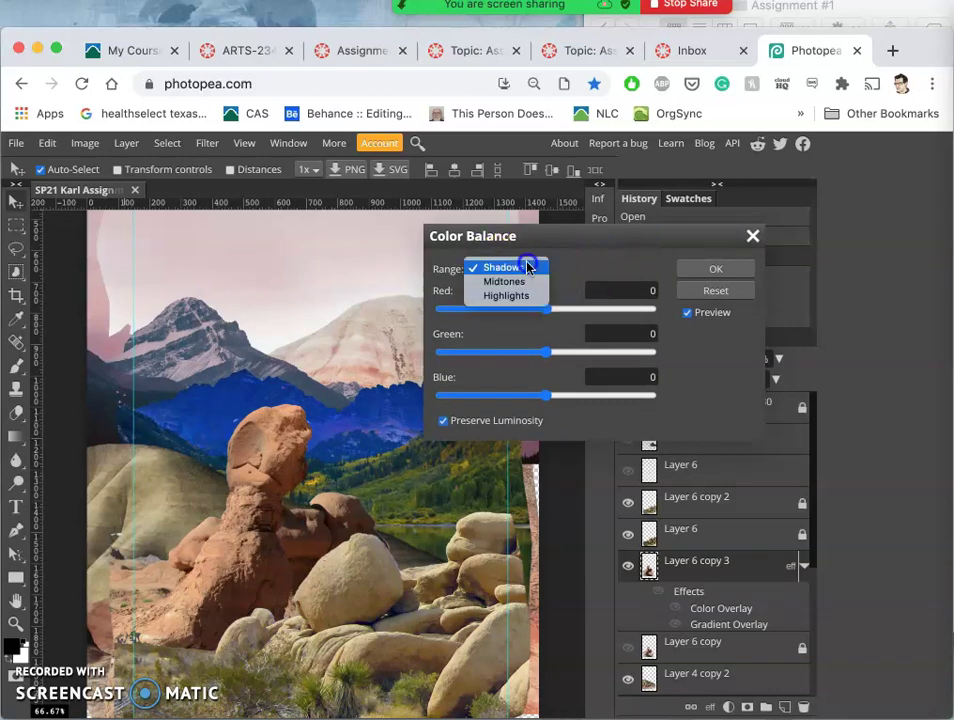
pyautogui.click(517, 283)
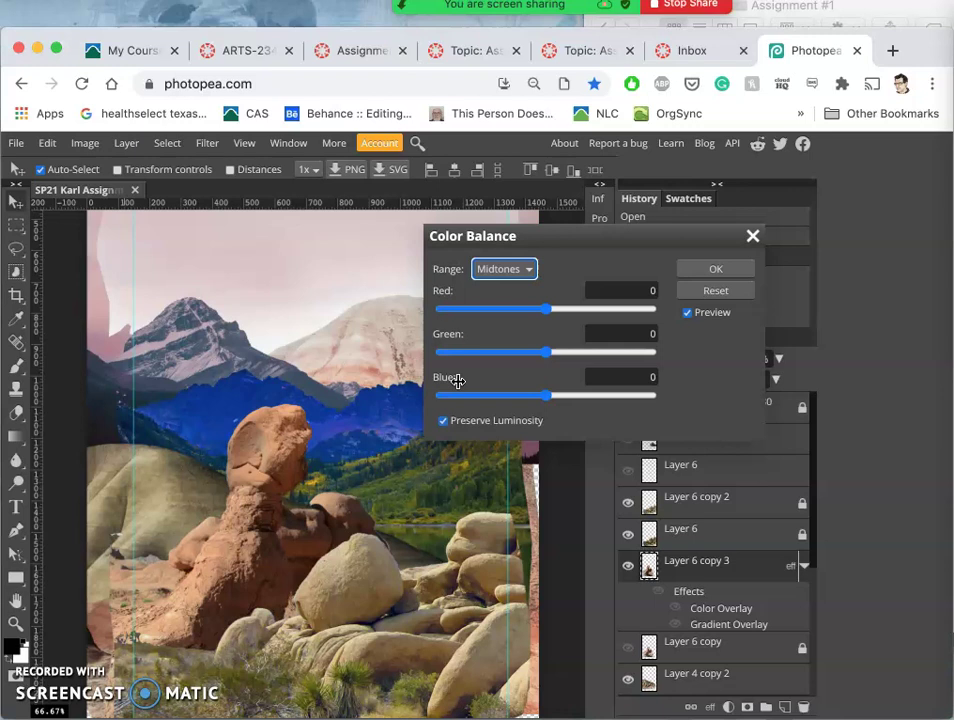
pyautogui.click(503, 314)
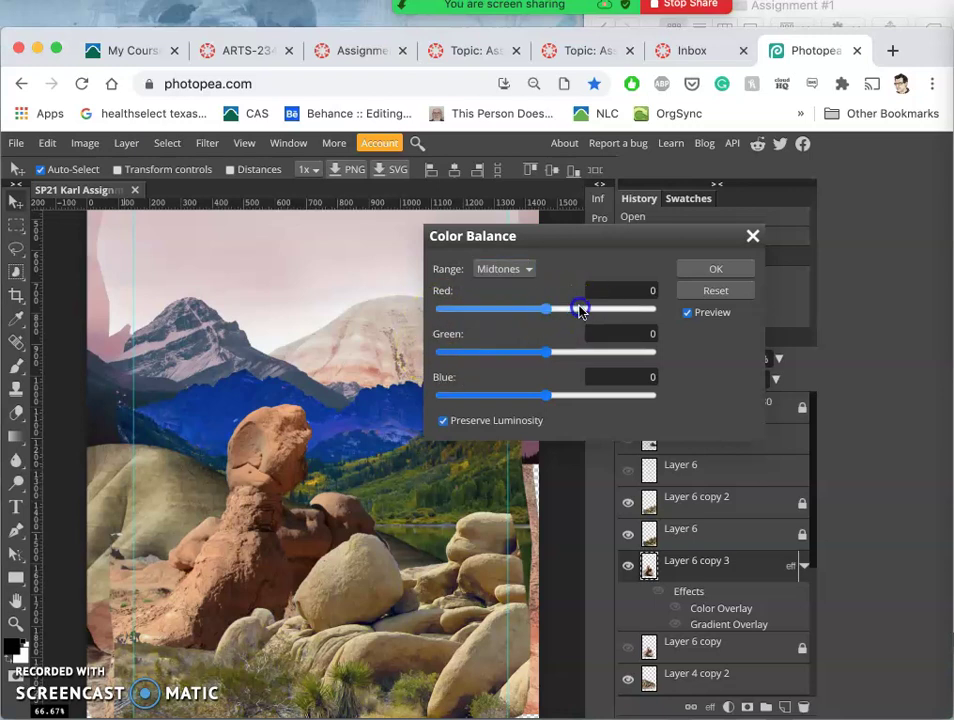
pyautogui.moveTo(589, 311); pyautogui.dragTo(651, 310)
pyautogui.click(263, 468)
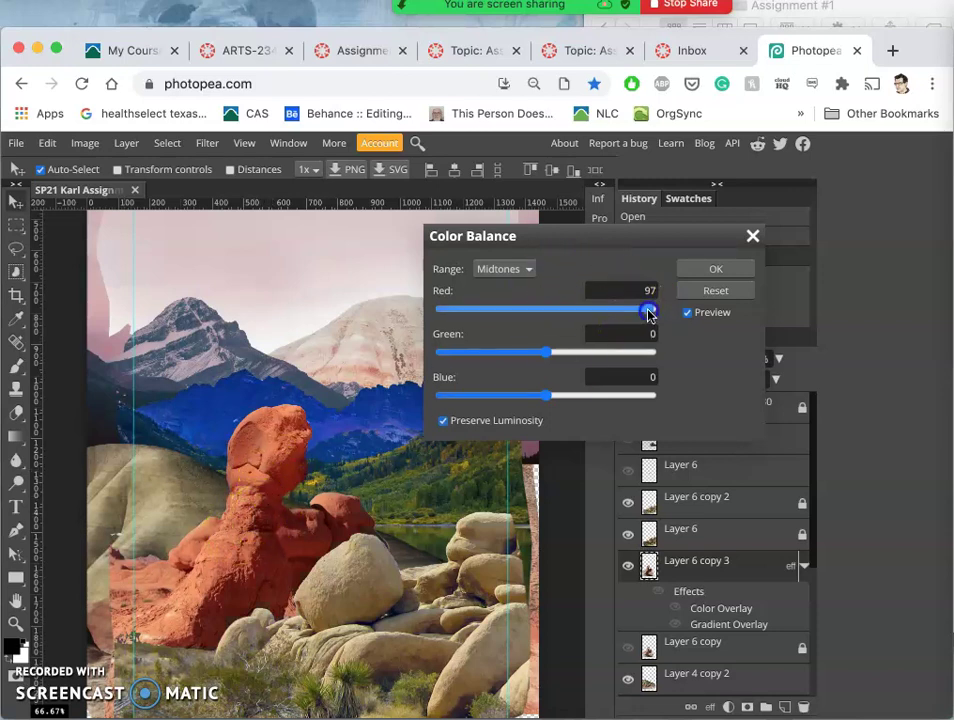
pyautogui.moveTo(650, 312); pyautogui.dragTo(549, 309)
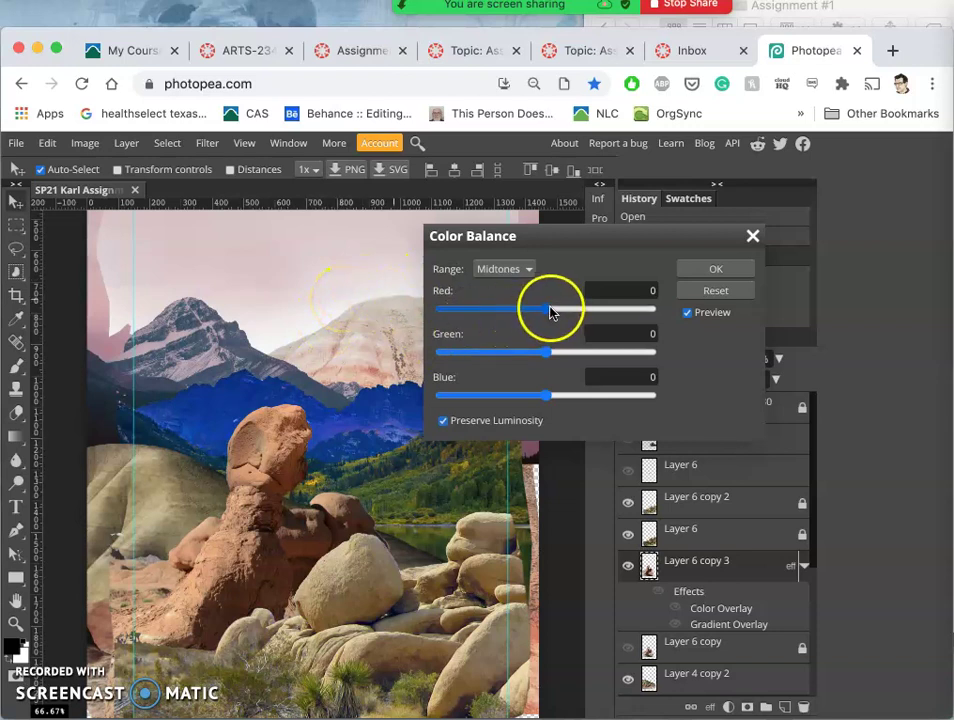
# Make a first pass on the midtones: raise Red, lower Green and Blue.
pyautogui.moveTo(550, 312); pyautogui.dragTo(567, 312)
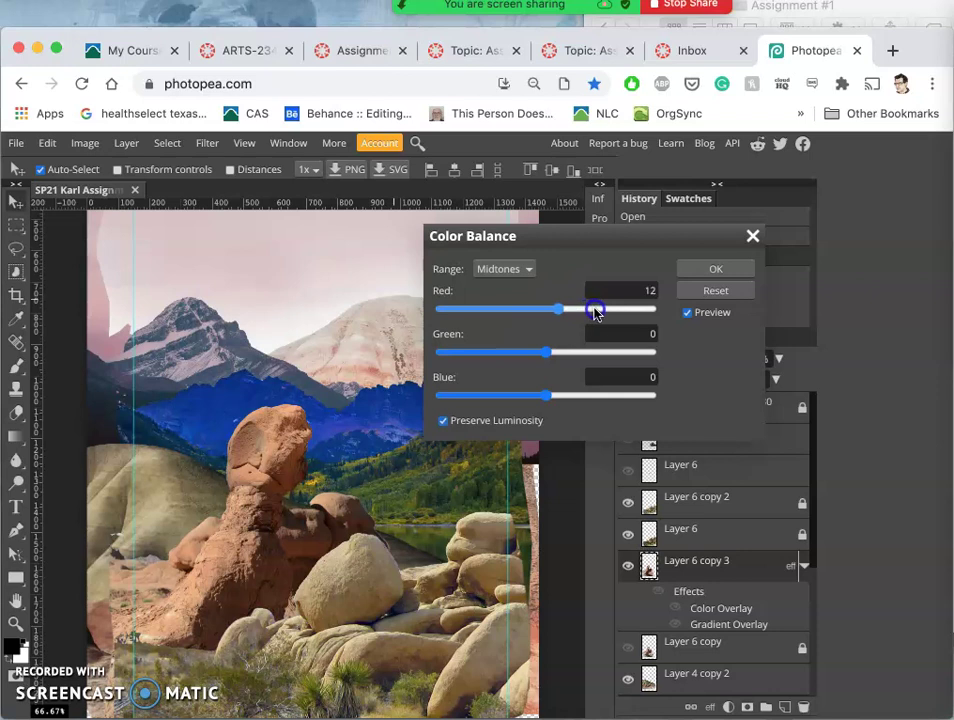
pyautogui.moveTo(595, 312); pyautogui.dragTo(598, 312)
pyautogui.moveTo(549, 353); pyautogui.dragTo(530, 359)
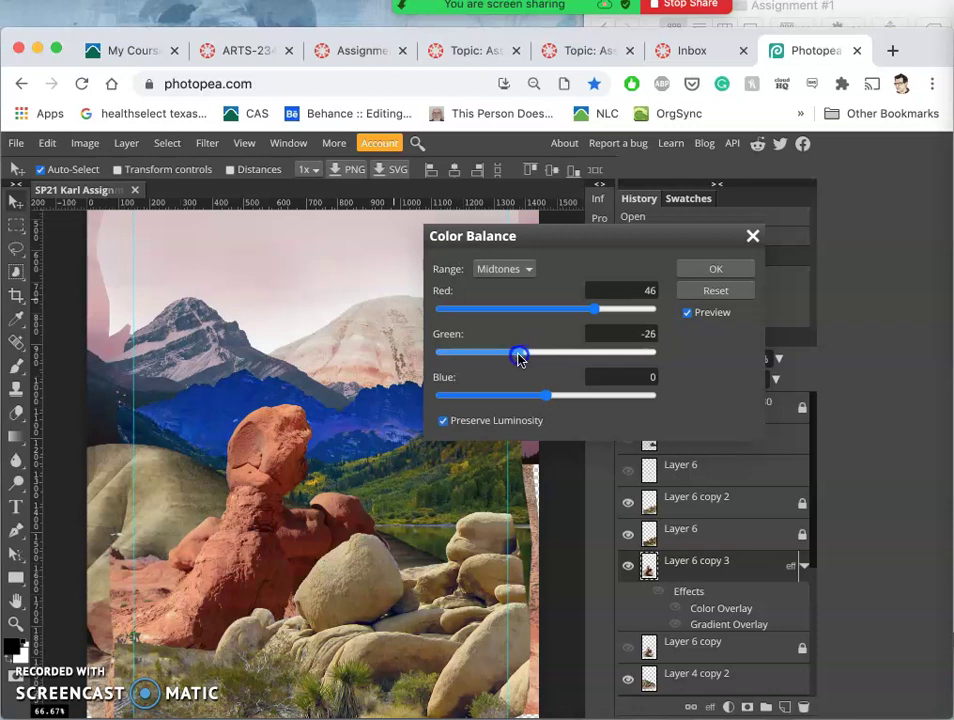
pyautogui.moveTo(522, 358); pyautogui.dragTo(505, 398)
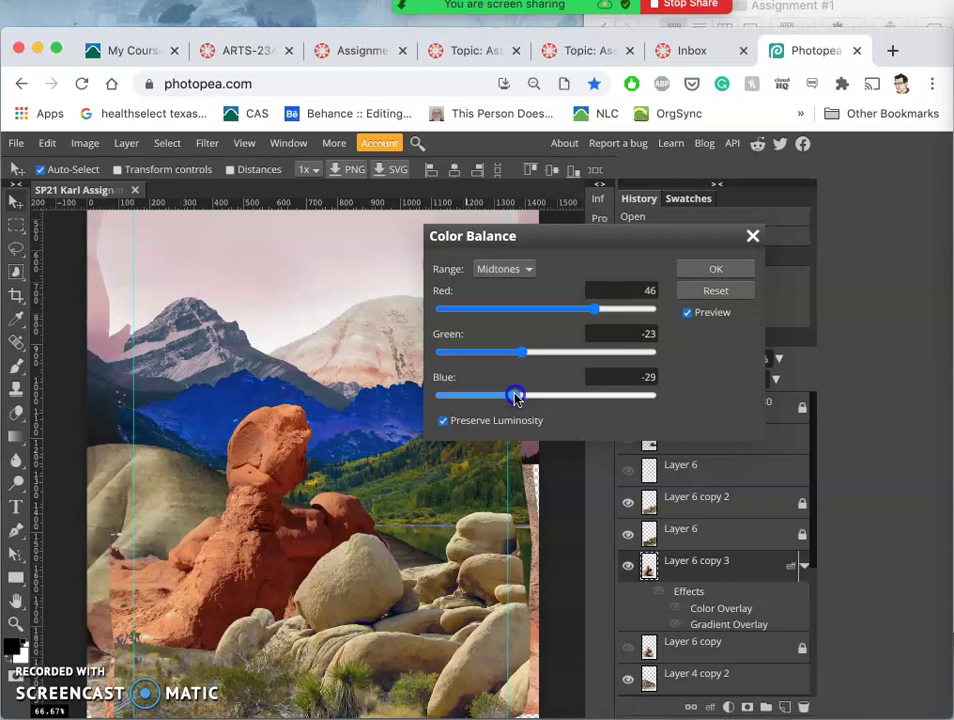
pyautogui.moveTo(516, 398); pyautogui.dragTo(516, 398)
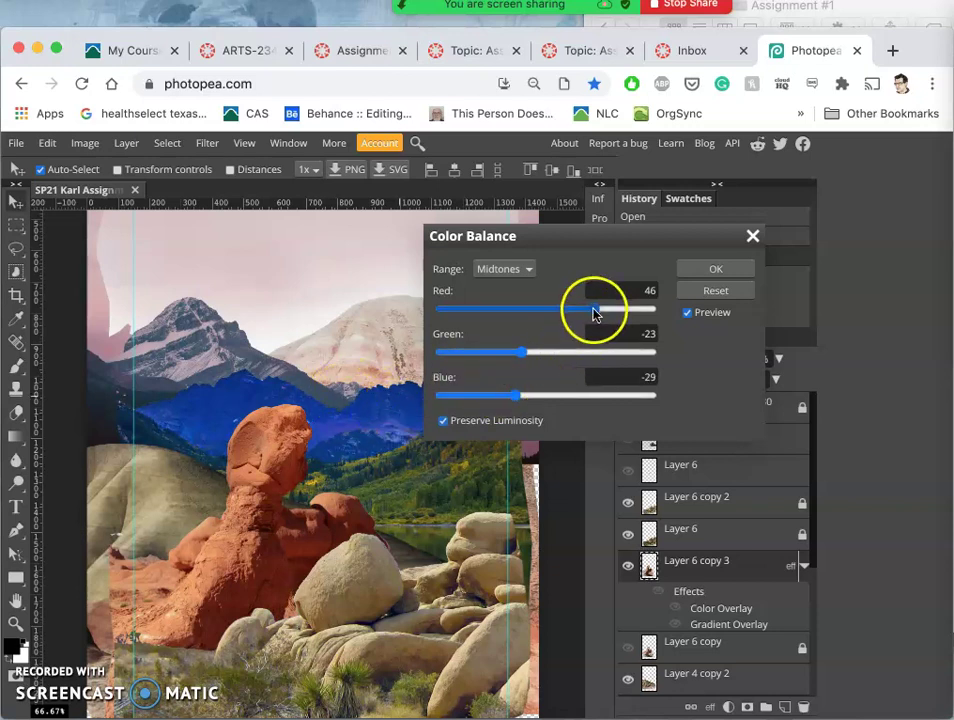
# Refine the midtones to Red 24, Green -53, Blue -31.
pyautogui.moveTo(594, 314); pyautogui.dragTo(577, 313)
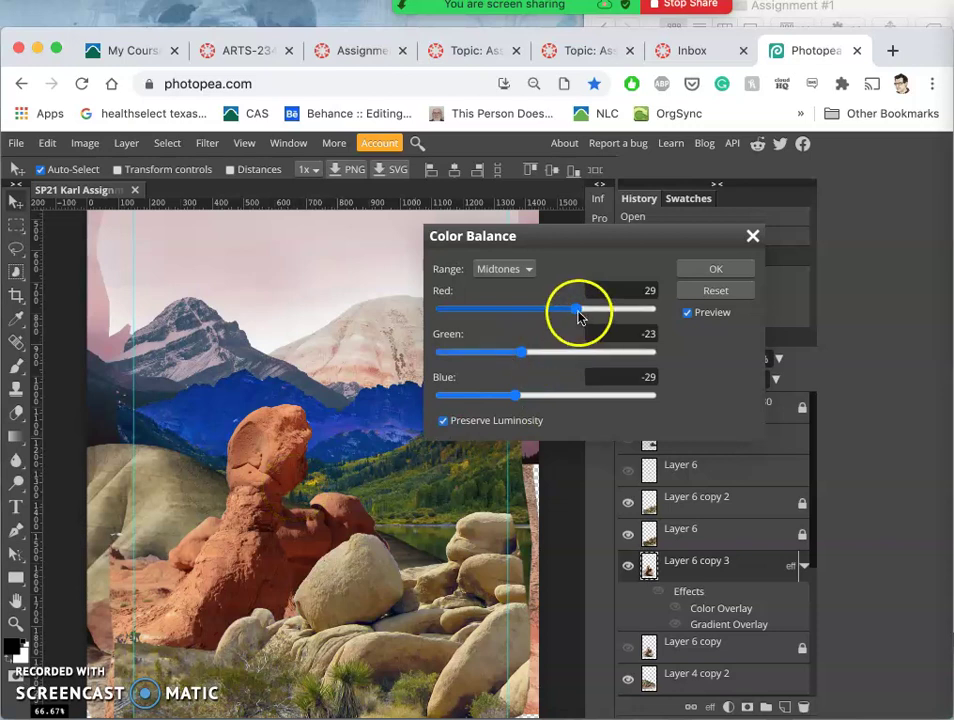
pyautogui.scroll(4, 650, 292)
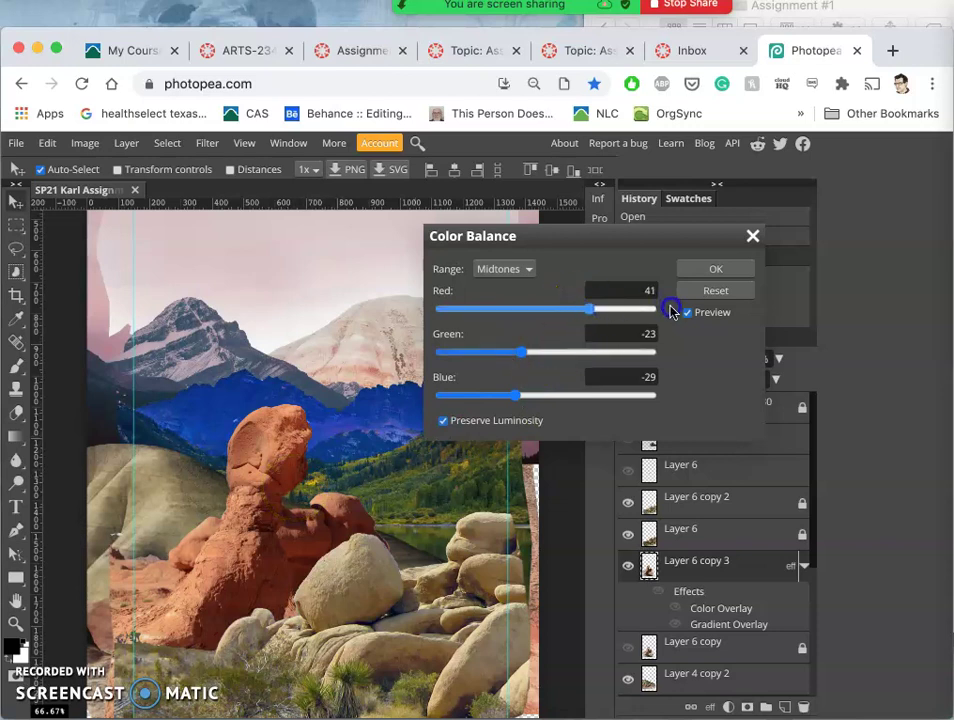
pyautogui.moveTo(672, 312); pyautogui.dragTo(580, 313)
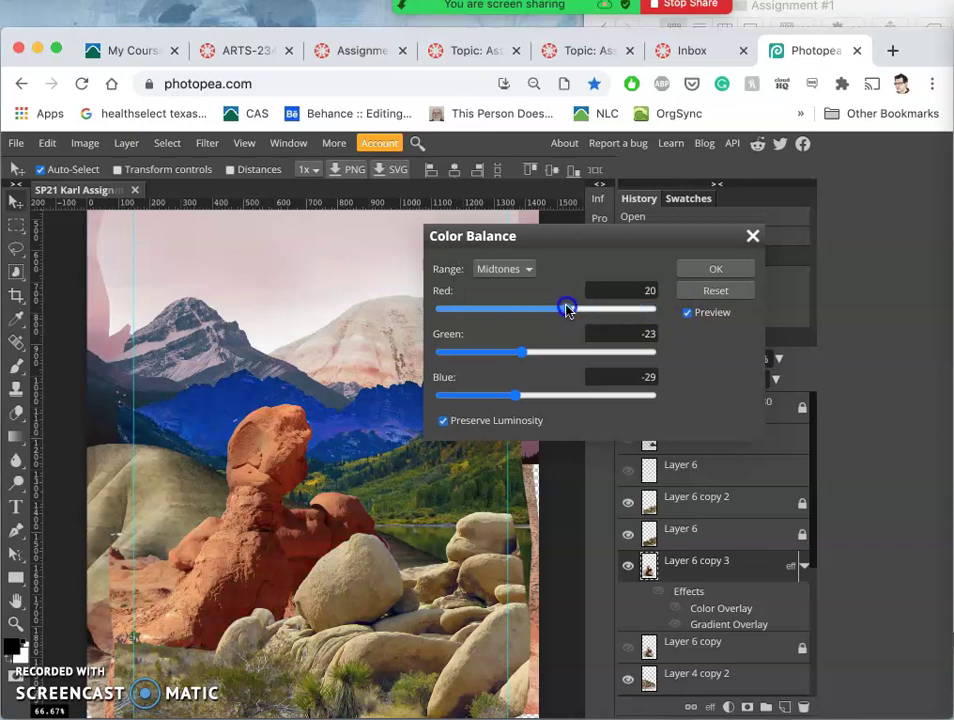
pyautogui.moveTo(566, 311); pyautogui.dragTo(572, 307)
pyautogui.moveTo(520, 360); pyautogui.dragTo(528, 360)
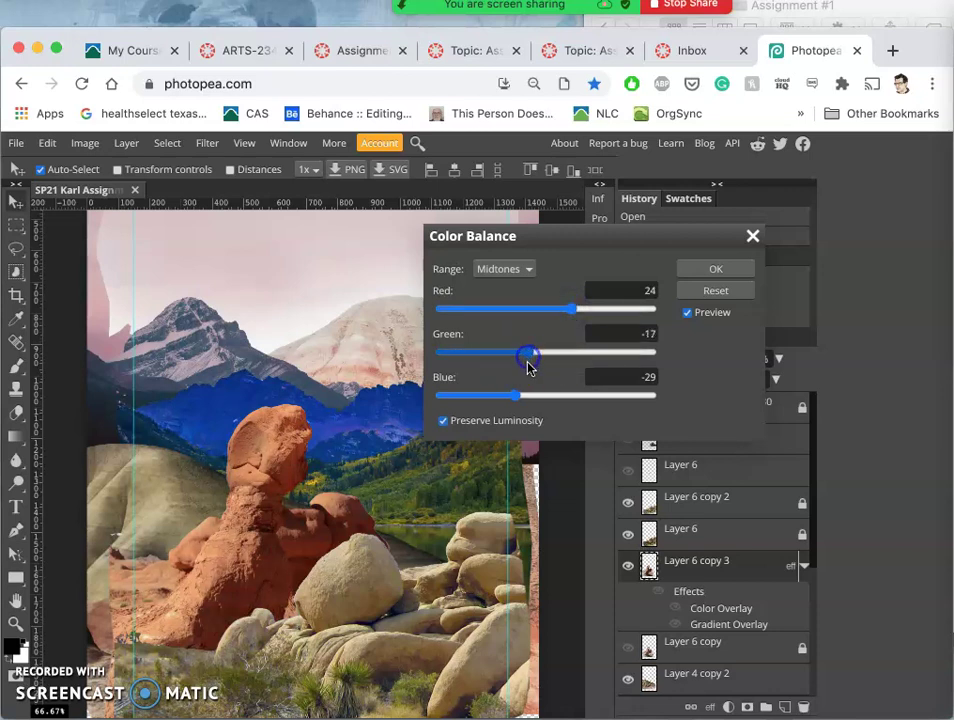
pyautogui.moveTo(516, 394)
pyautogui.mouseDown()
pyautogui.moveTo(500, 401)
pyautogui.moveTo(511, 396)
pyautogui.mouseUp()
pyautogui.click(931, 15)
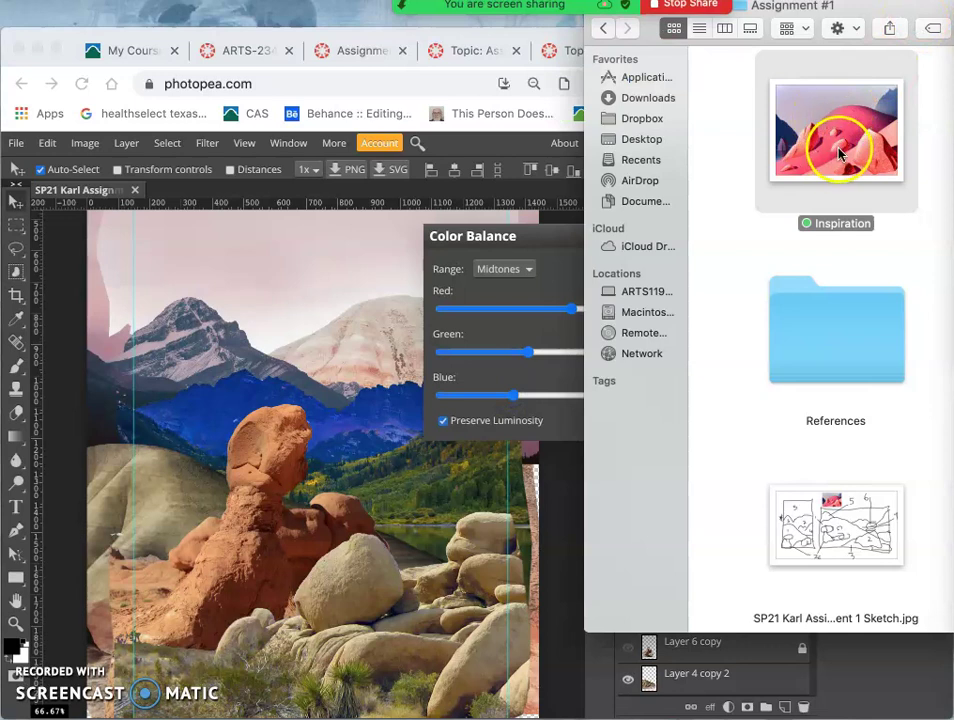
pyautogui.click(555, 337)
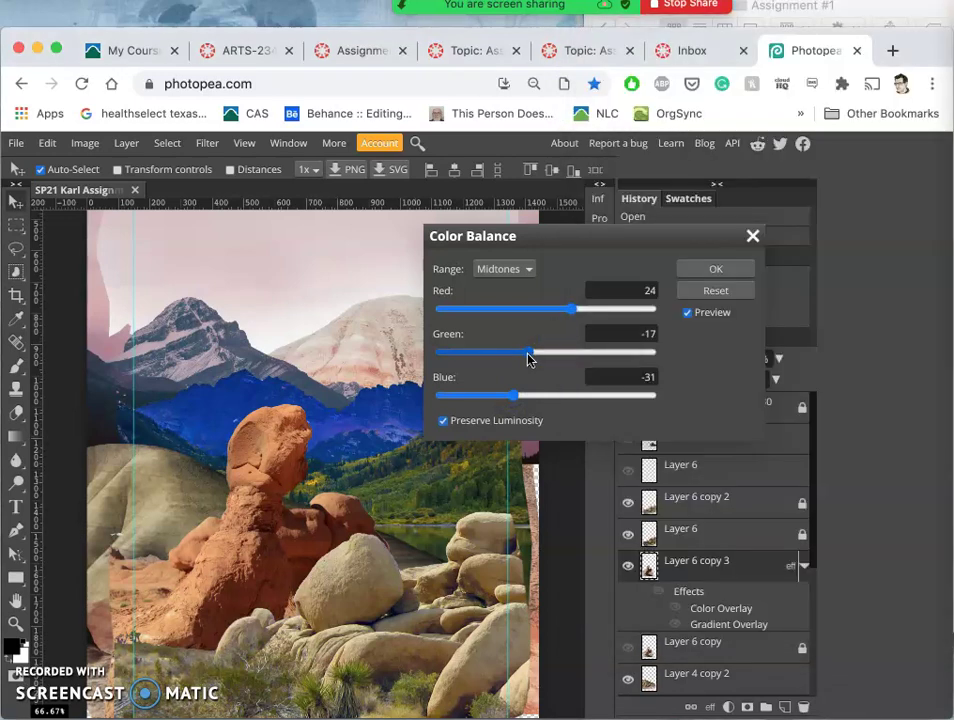
pyautogui.click(509, 357)
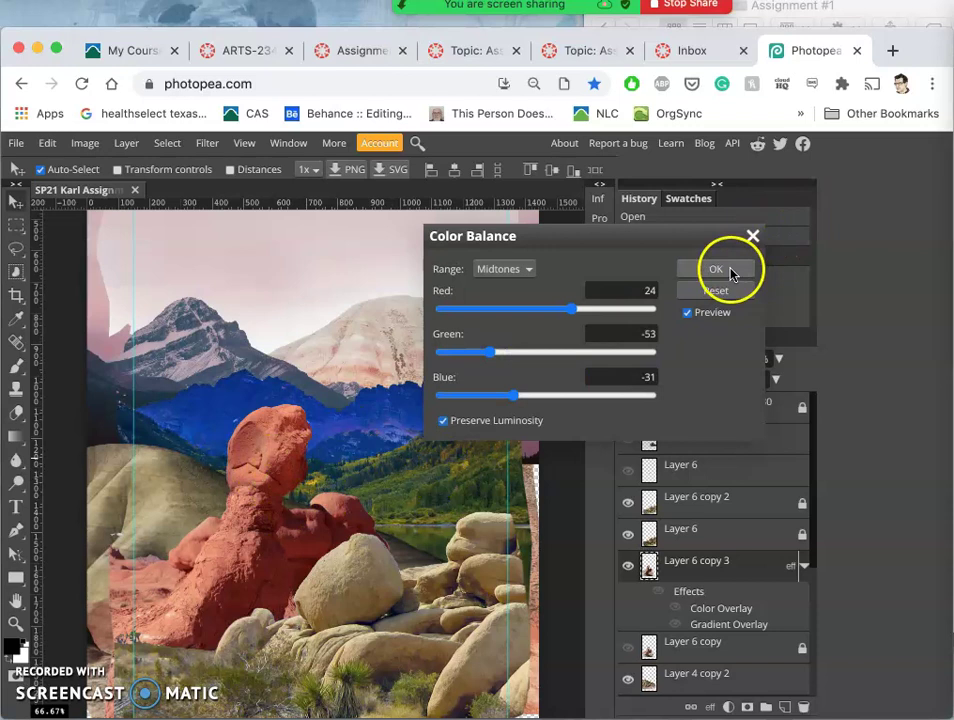
# Set Highlights Blue to -29 and Shadows Red to -24.
pyautogui.click(527, 268)
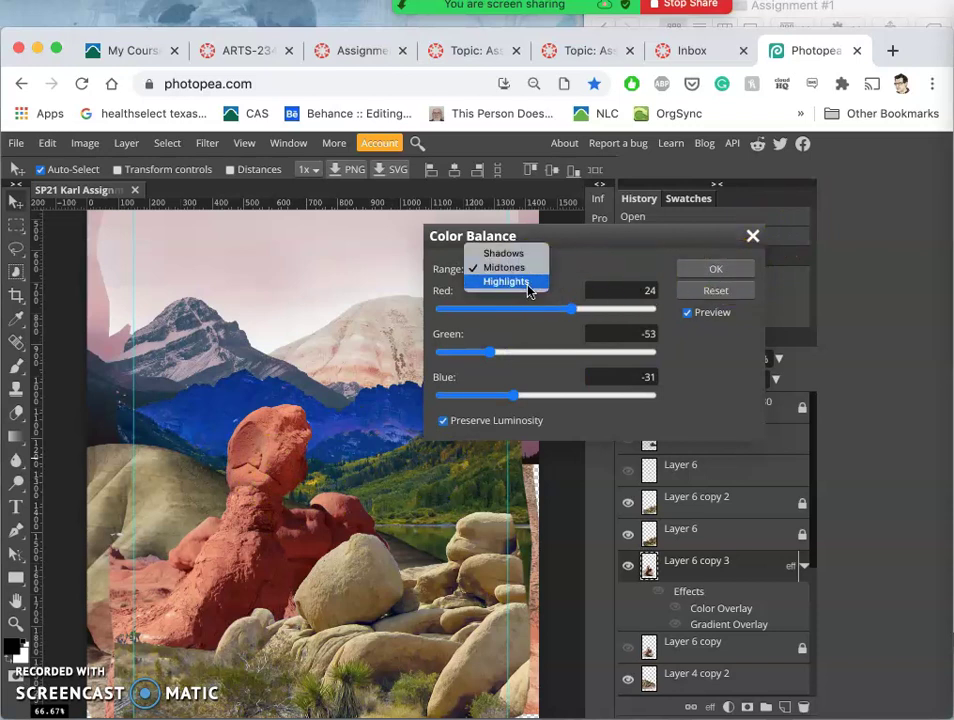
pyautogui.click(507, 282)
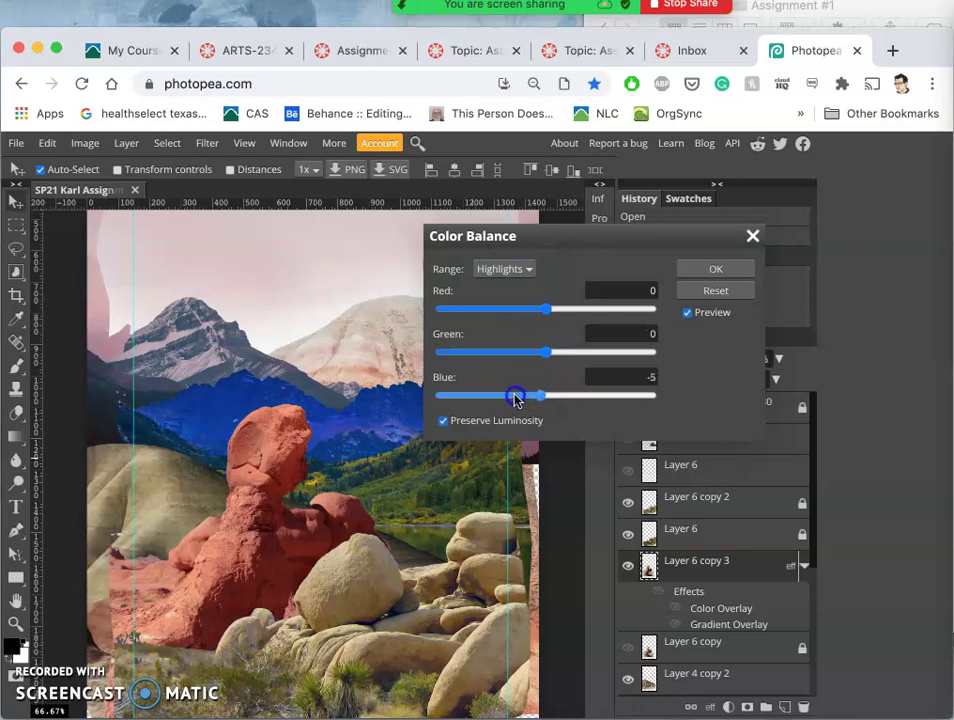
pyautogui.moveTo(516, 398); pyautogui.dragTo(514, 396)
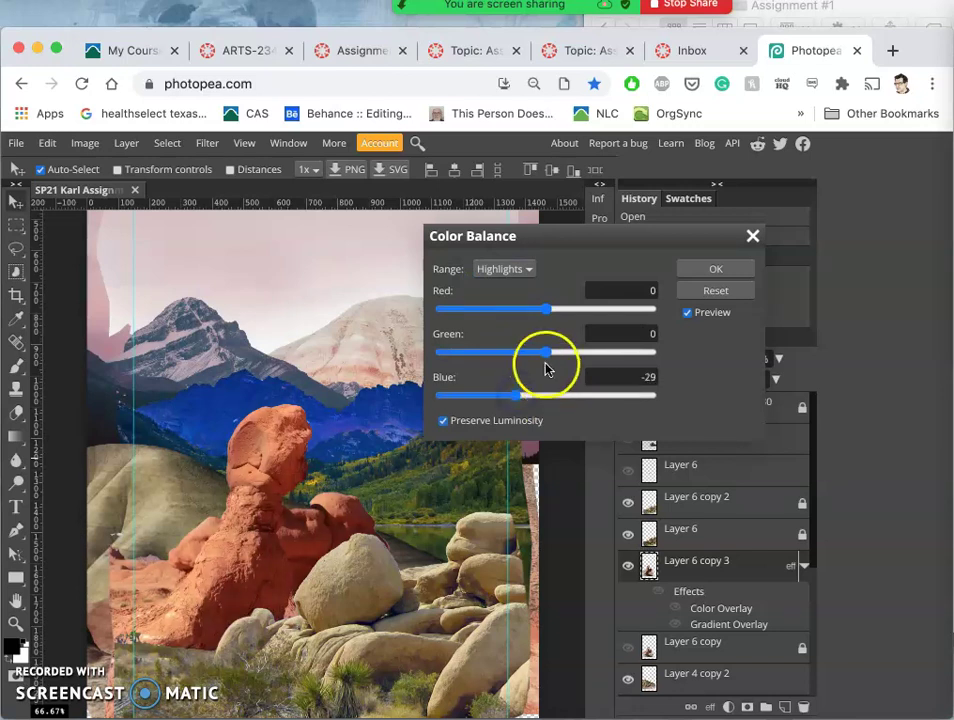
pyautogui.click(532, 272)
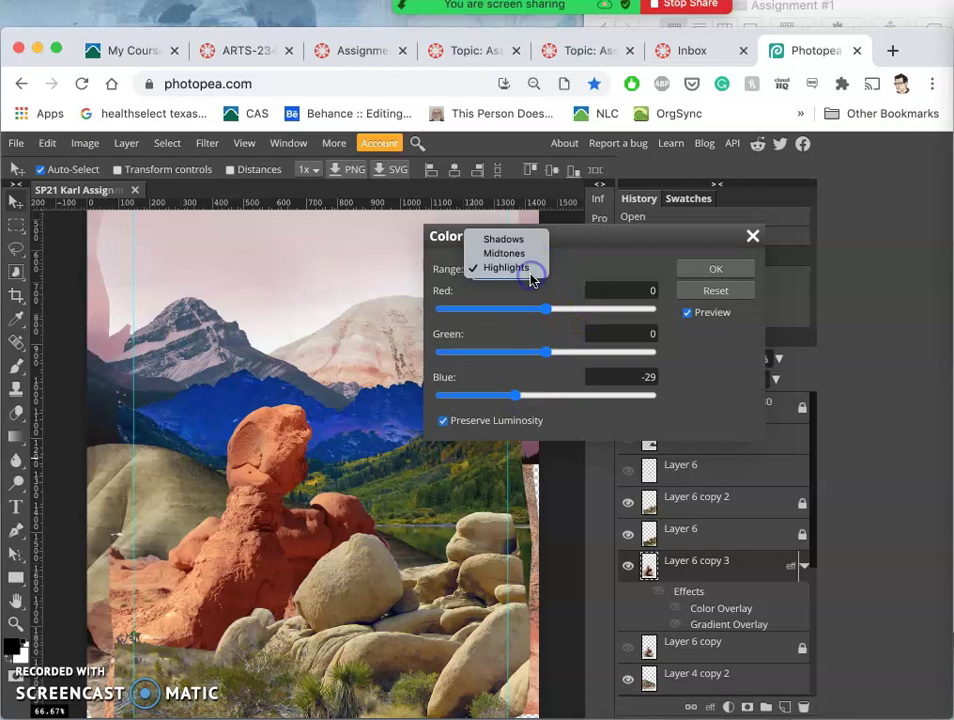
pyautogui.click(522, 240)
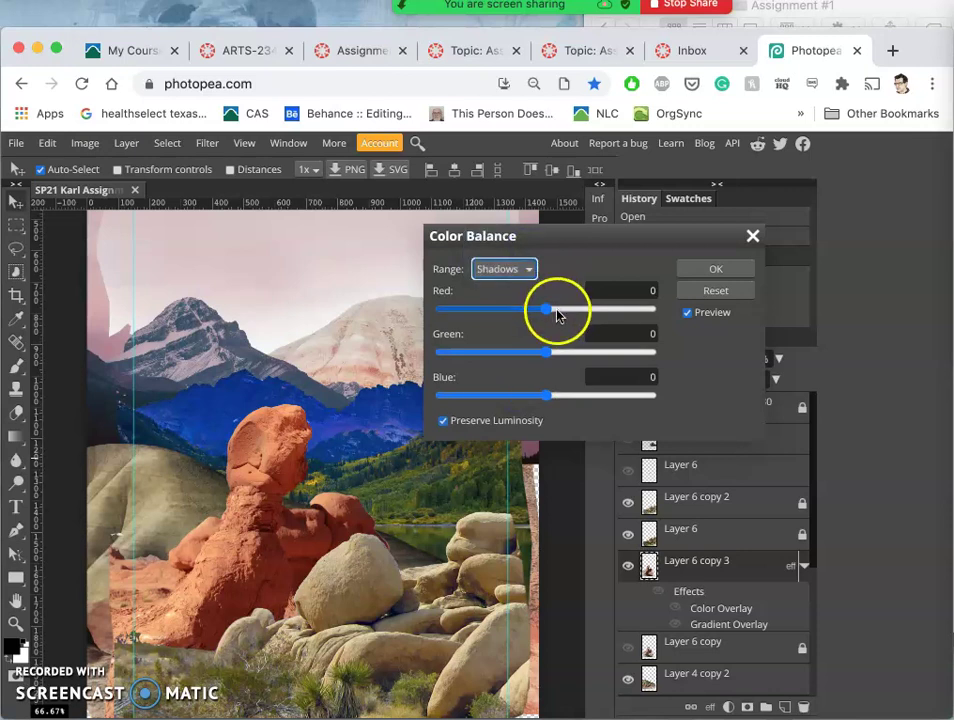
pyautogui.moveTo(549, 309)
pyautogui.mouseDown()
pyautogui.moveTo(556, 318)
pyautogui.moveTo(560, 309)
pyautogui.moveTo(544, 313)
pyautogui.mouseUp()
pyautogui.click(520, 316)
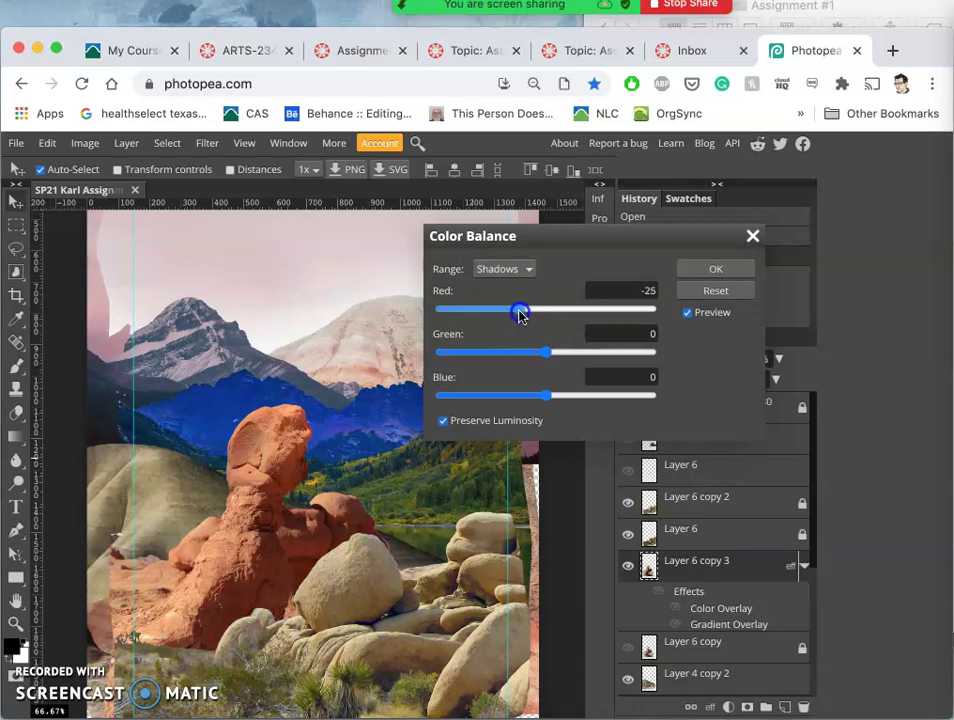
pyautogui.moveTo(520, 316); pyautogui.dragTo(522, 315)
# Fine-tune the midtones, lowering Green further and raising Red.
pyautogui.click(537, 272)
pyautogui.click(527, 281)
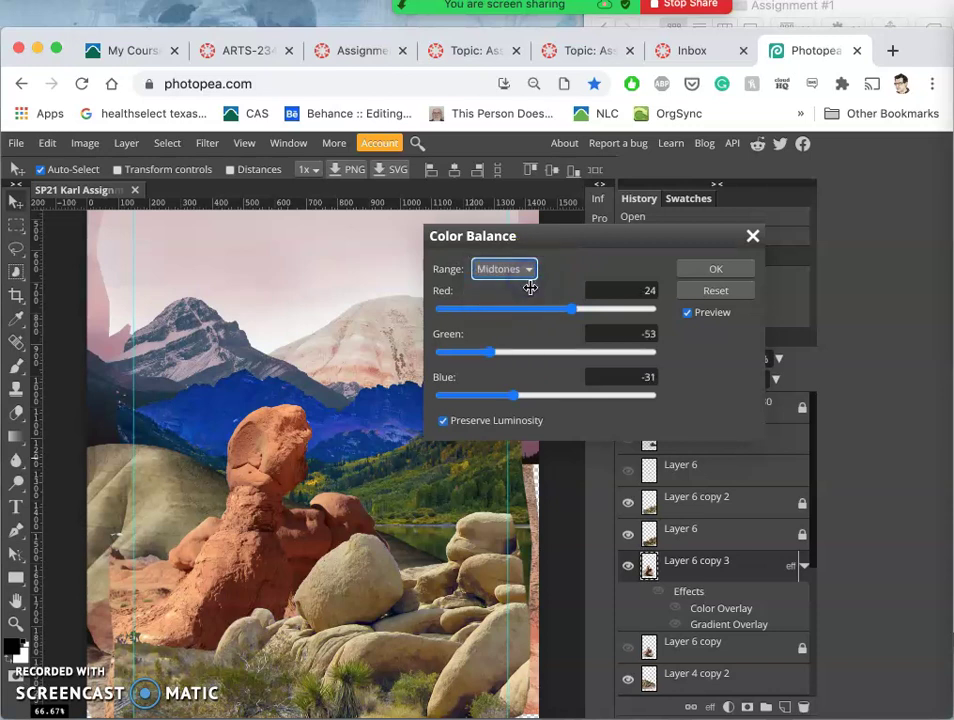
pyautogui.moveTo(490, 355); pyautogui.dragTo(490, 357)
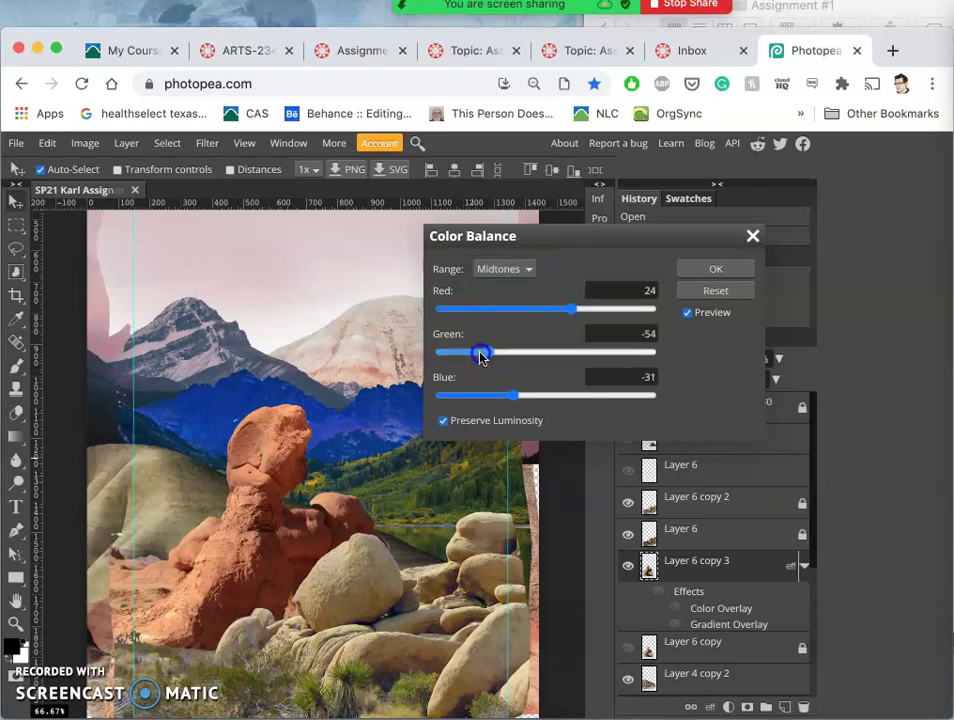
pyautogui.click(569, 312)
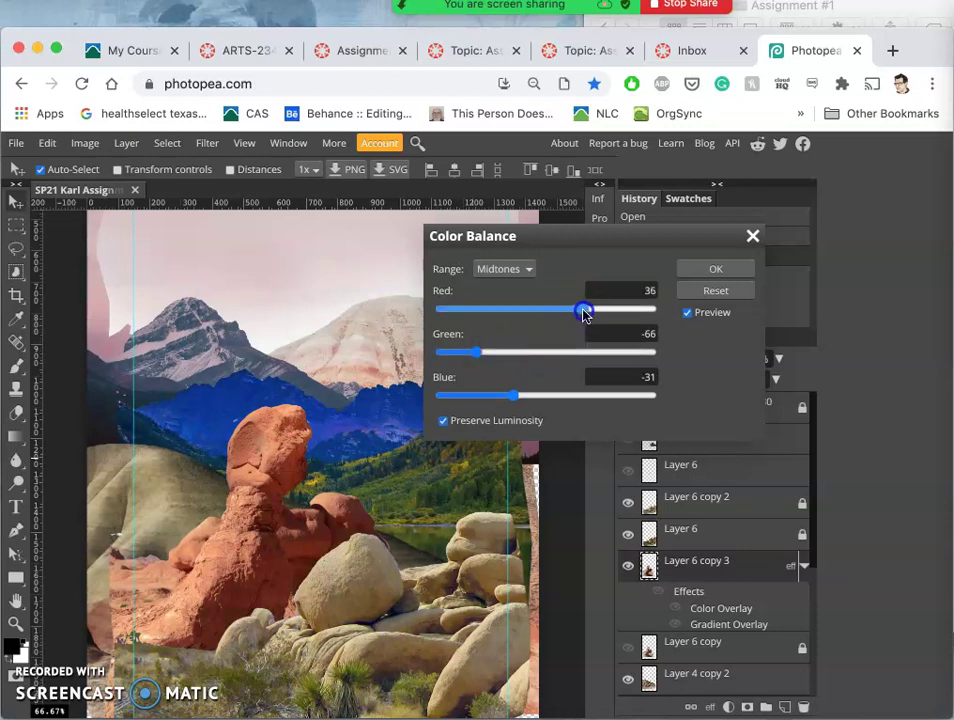
# Review the shadows, set Highlights Red to 16, and apply the Color Balance.
pyautogui.click(511, 271)
pyautogui.click(506, 254)
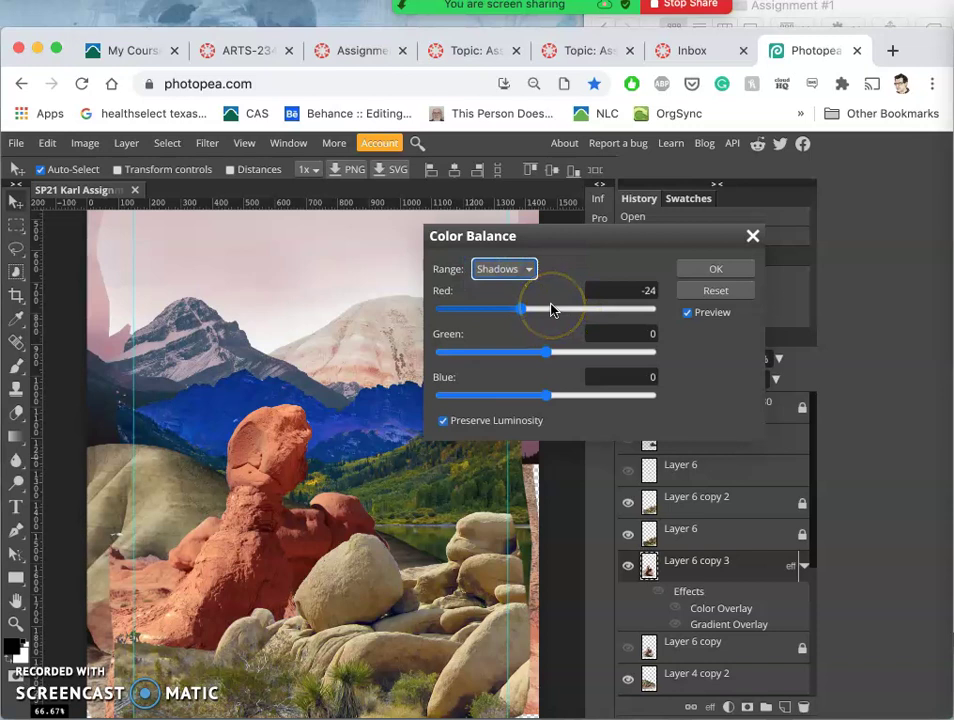
pyautogui.click(520, 272)
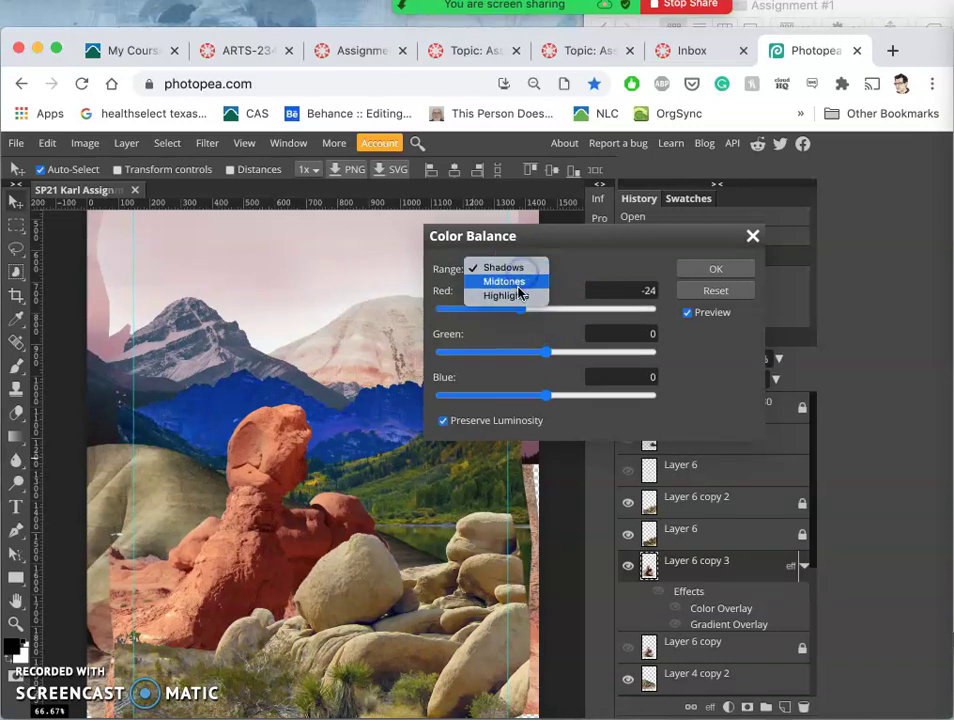
pyautogui.click(517, 292)
pyautogui.click(562, 310)
pyautogui.click(605, 337)
pyautogui.click(566, 309)
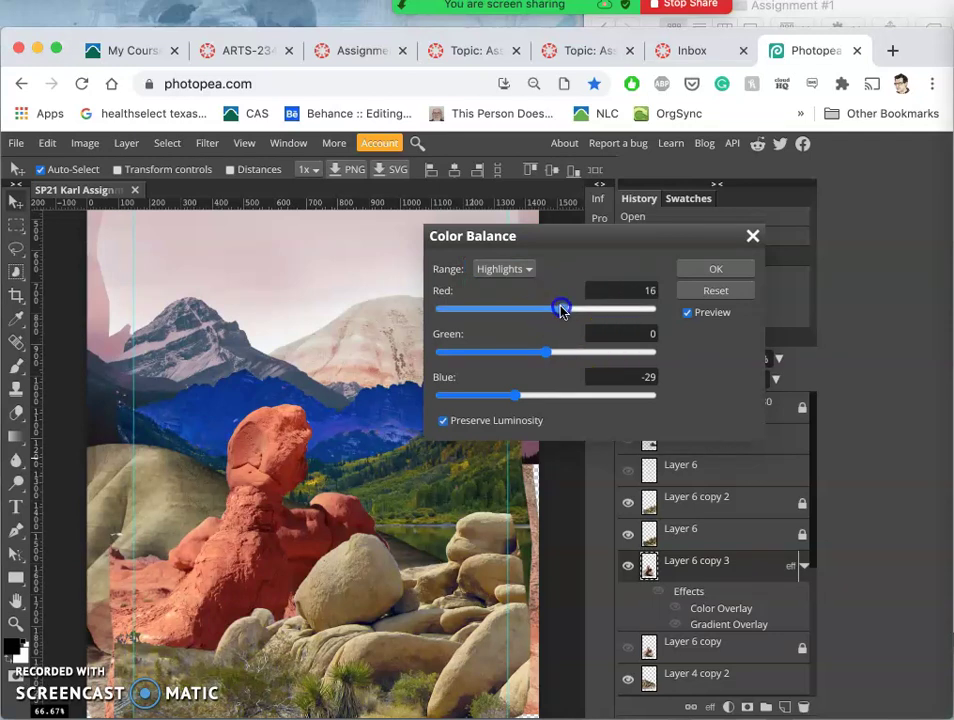
pyautogui.click(714, 269)
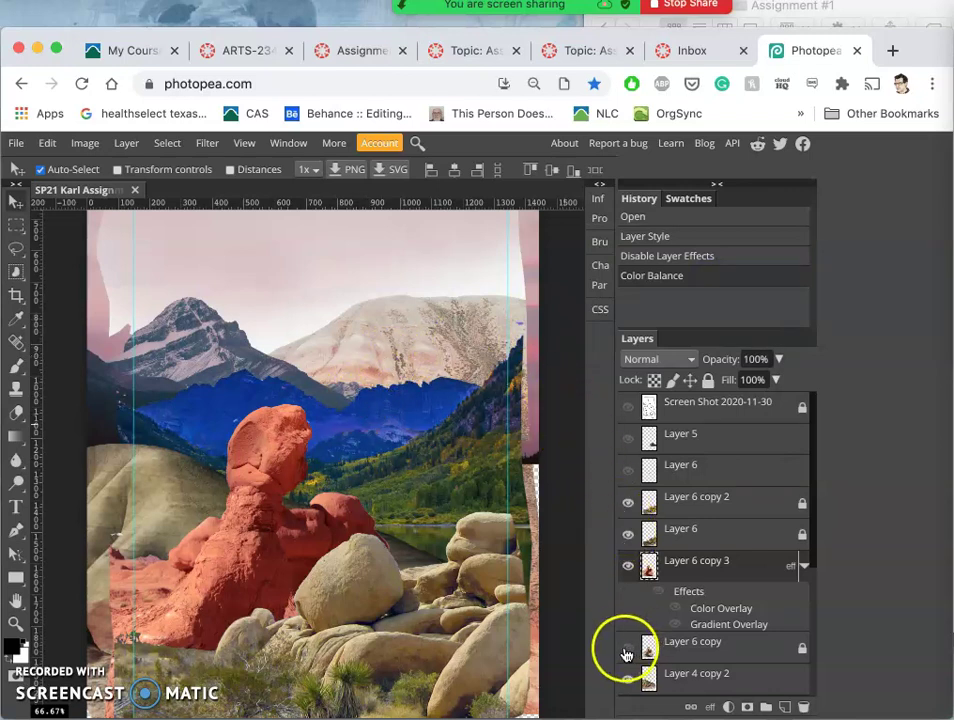
pyautogui.click(628, 567)
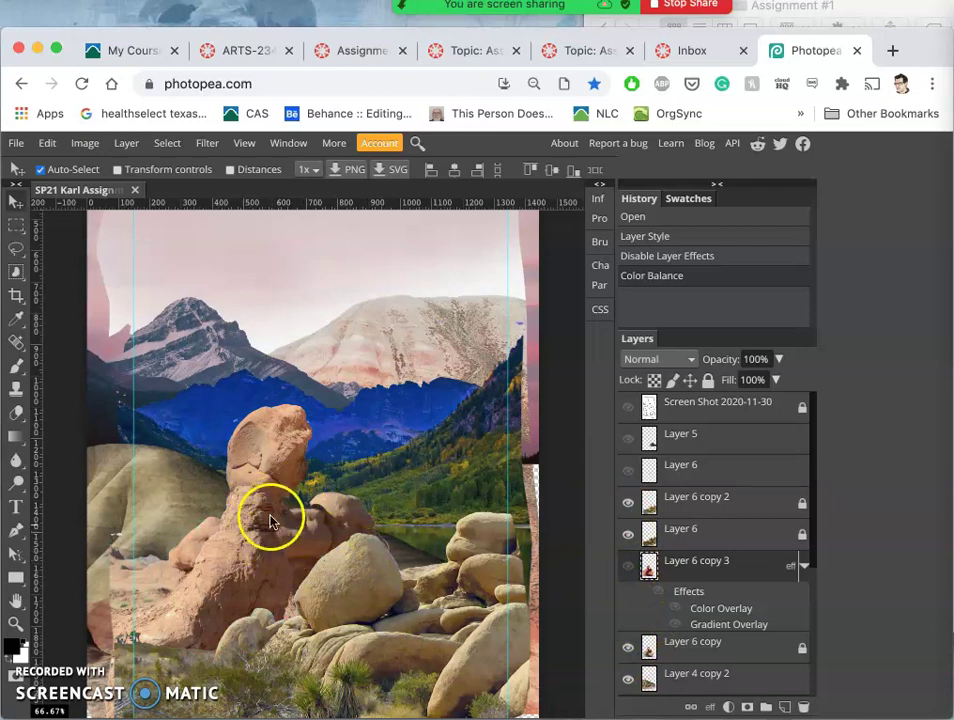
pyautogui.click(629, 567)
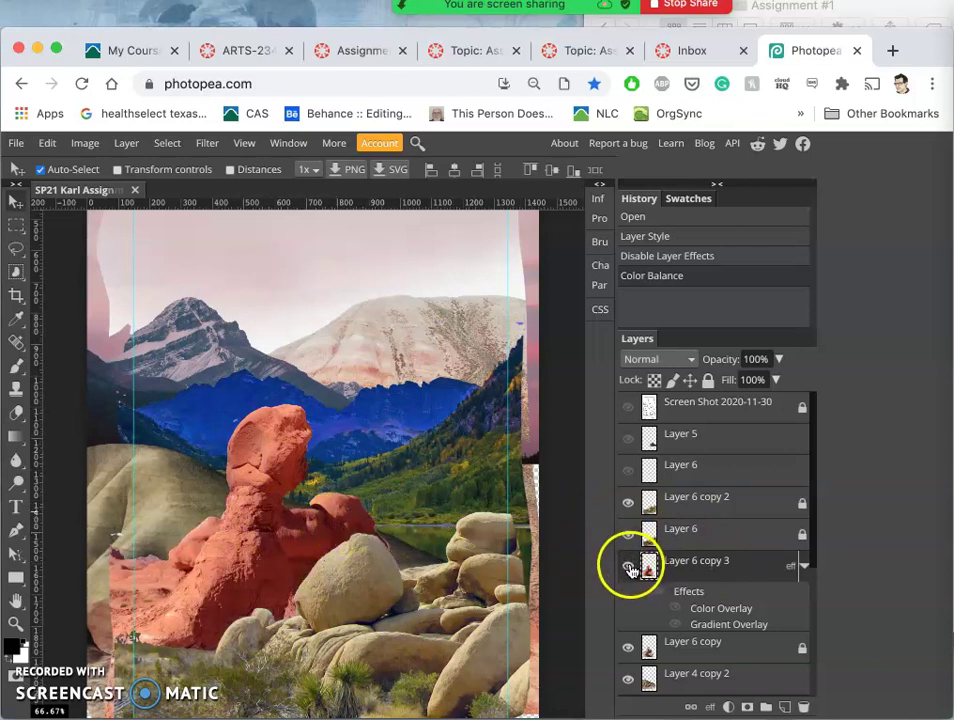
pyautogui.click(658, 591)
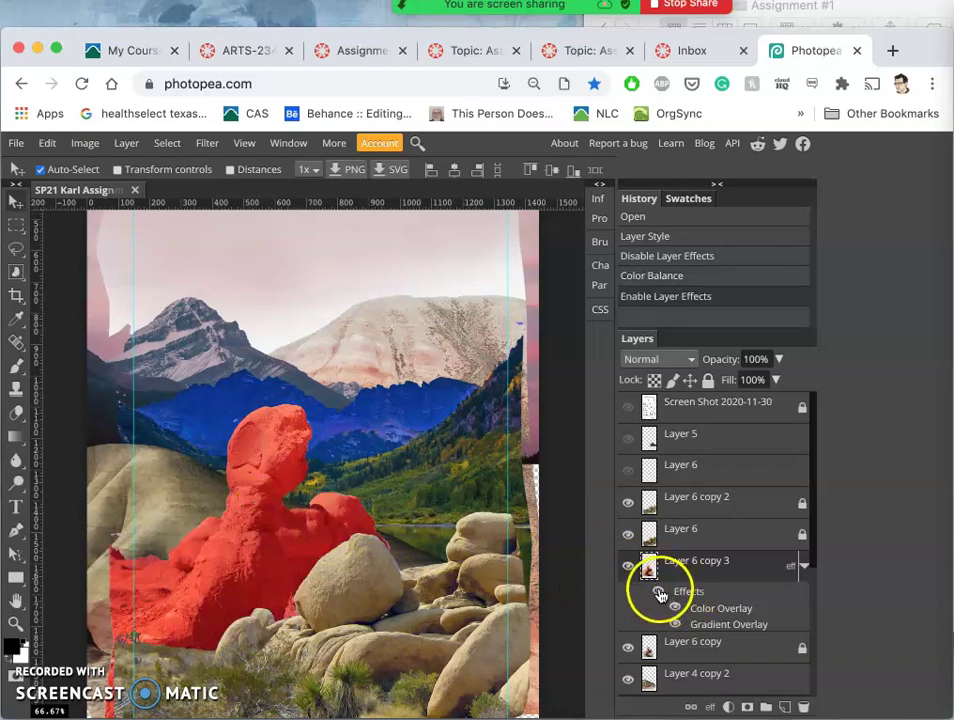
pyautogui.click(660, 594)
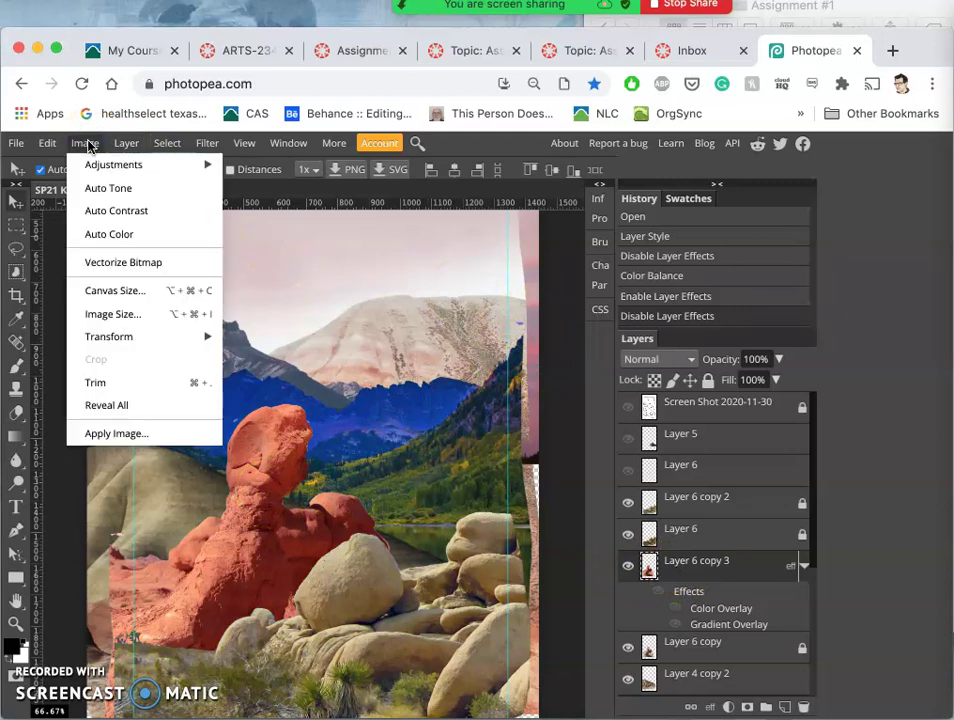
# Dismiss the Adjustments menu and collapse Layer 6 copy 3's effects list.
pyautogui.moveTo(100, 168)
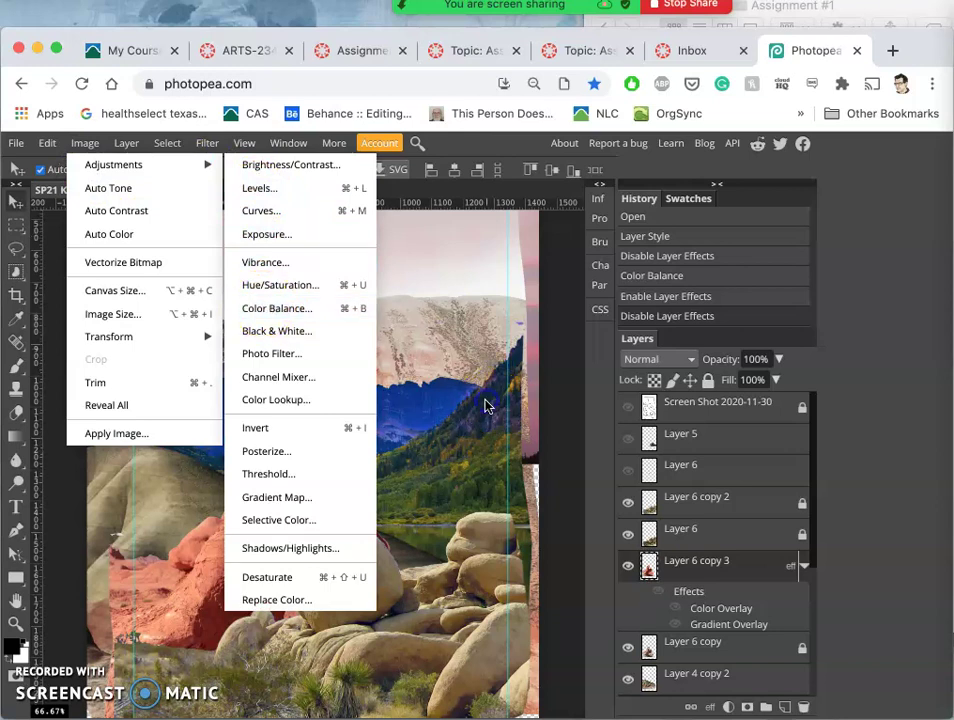
pyautogui.click(420, 425)
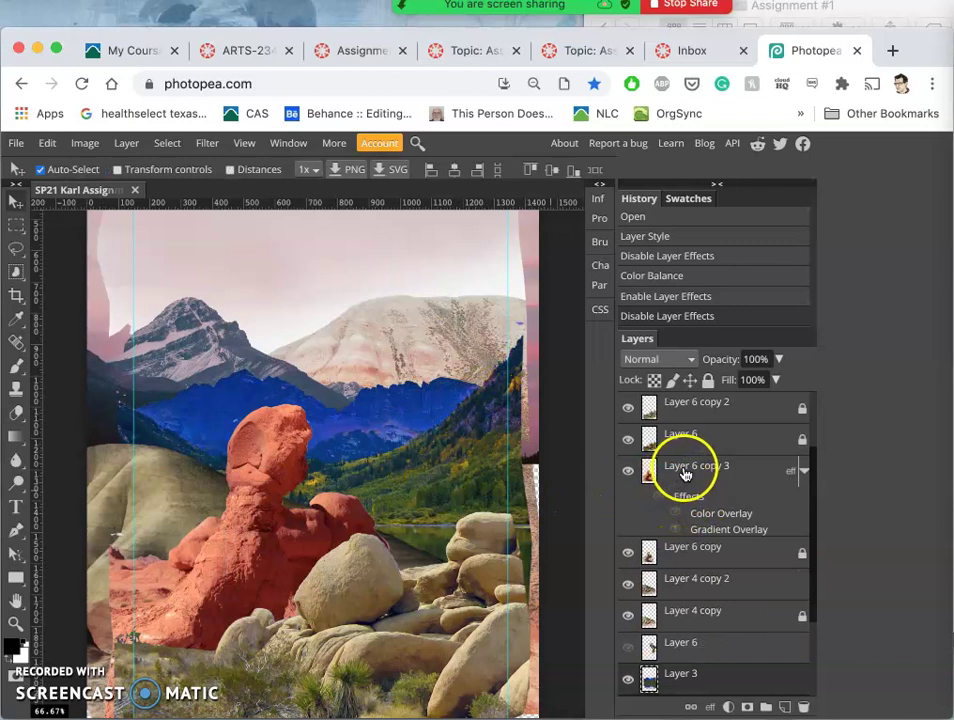
pyautogui.click(804, 470)
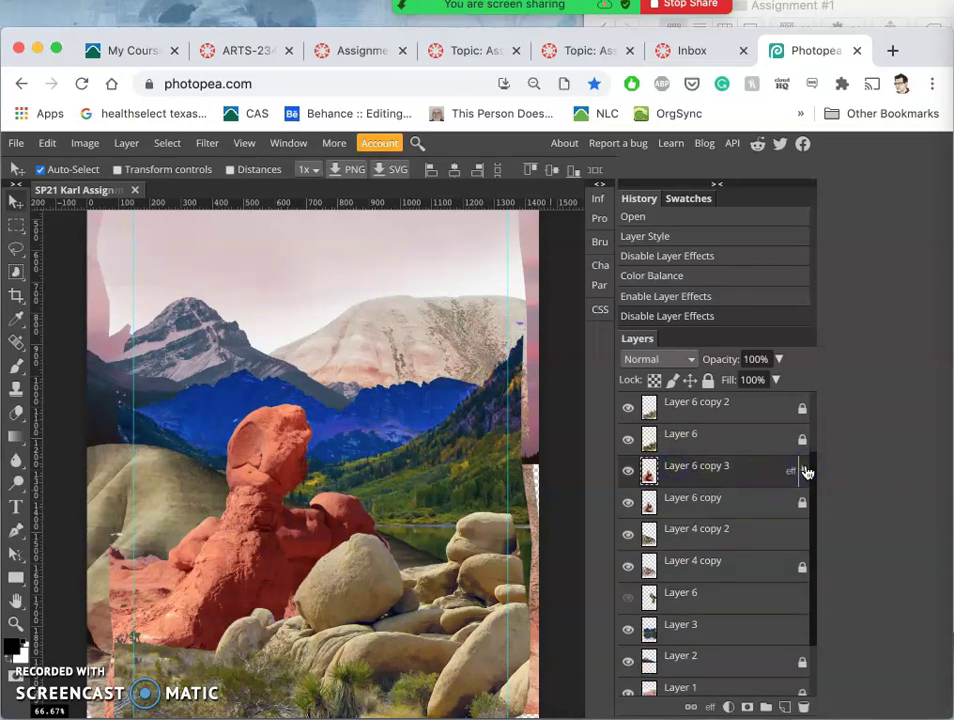
# Open Hue/Saturation from Image > Adjustments for the rock layer.
pyautogui.click(90, 145)
pyautogui.moveTo(100, 163)
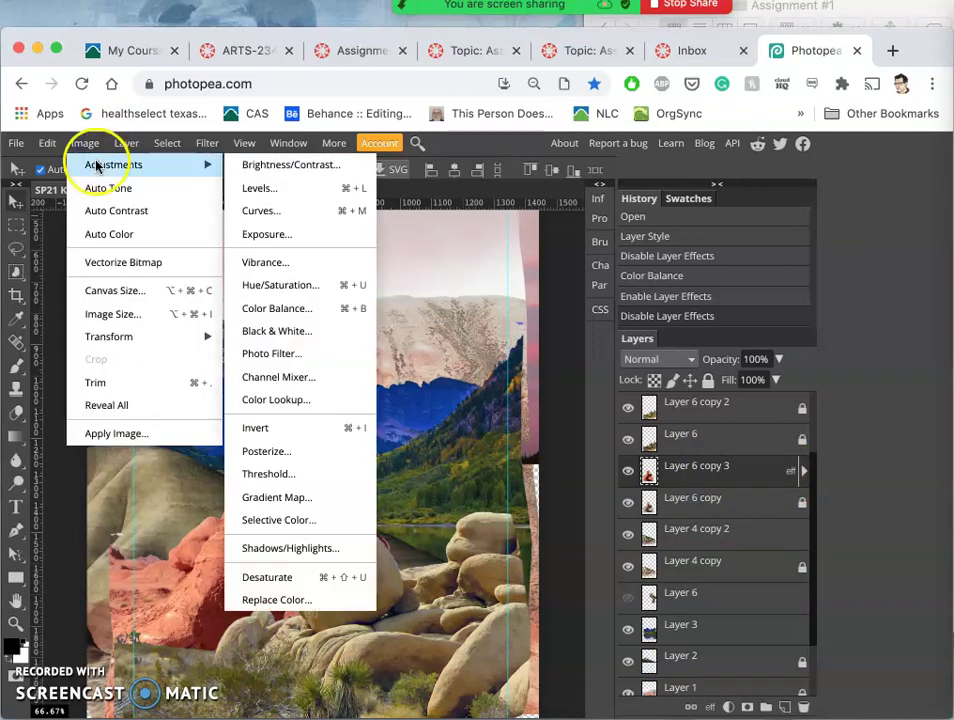
pyautogui.click(291, 287)
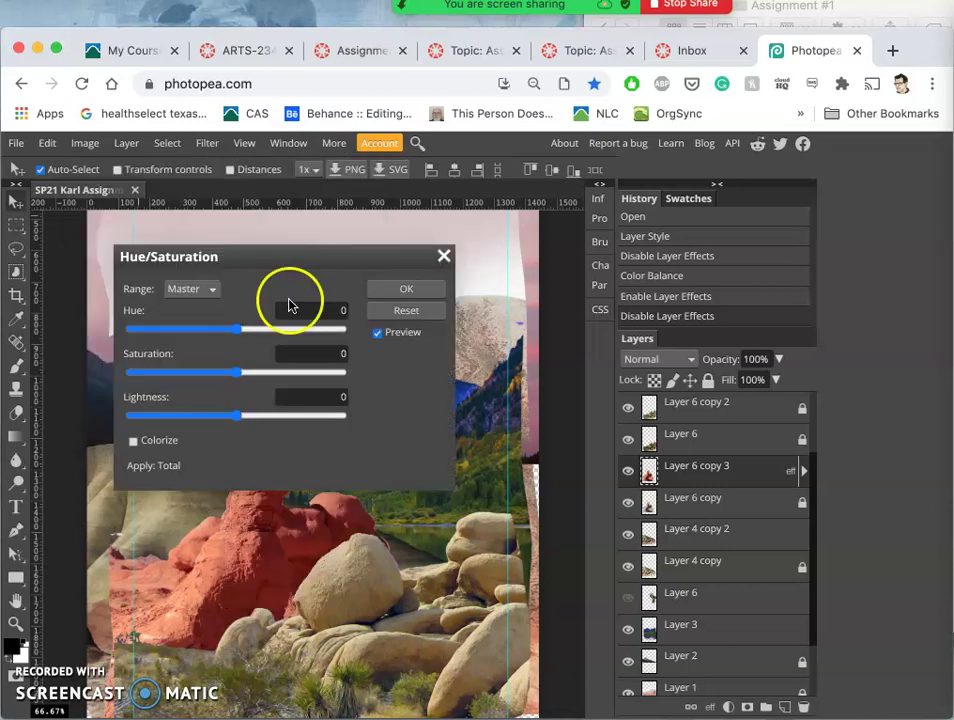
# Move the dialog aside and sweep Hue through yellow, cyan and green, ending at 9.
pyautogui.moveTo(258, 270); pyautogui.dragTo(473, 243)
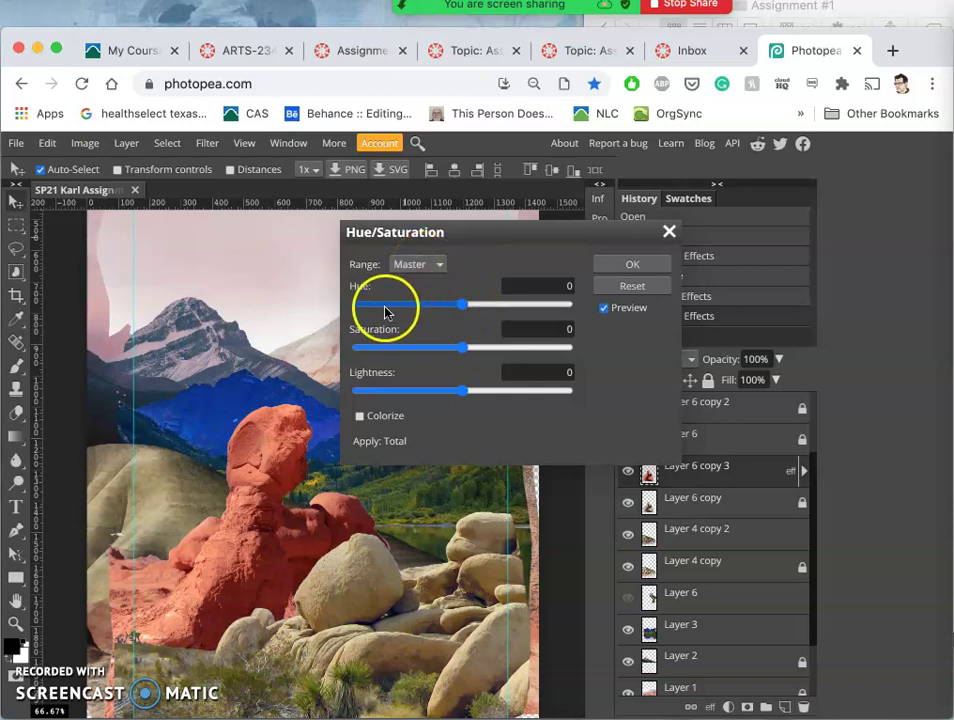
pyautogui.click(463, 306)
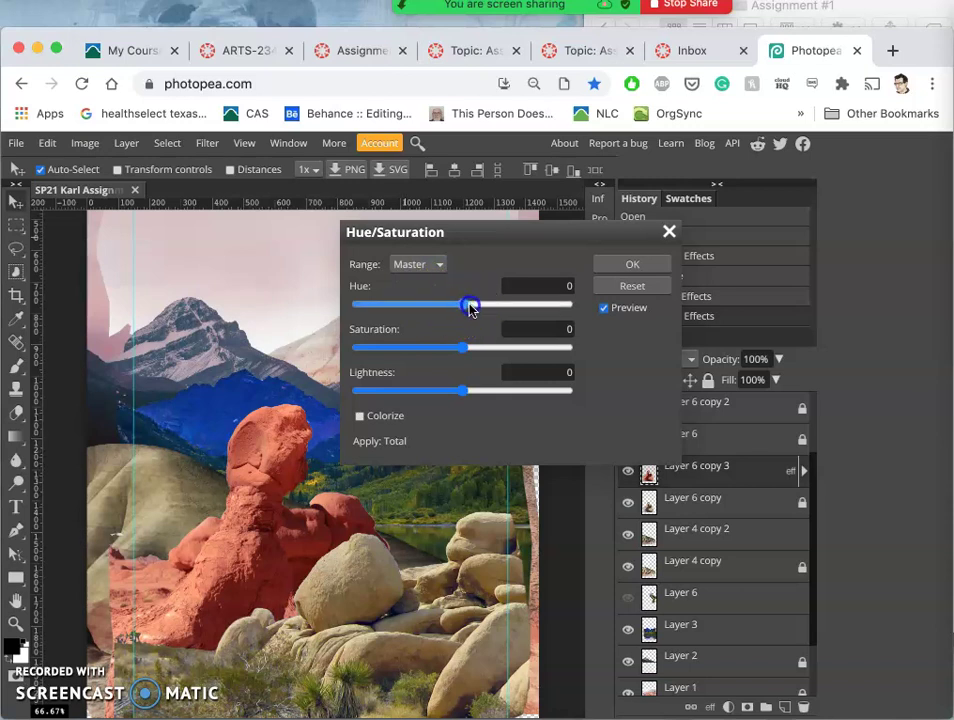
pyautogui.moveTo(481, 308); pyautogui.dragTo(481, 310)
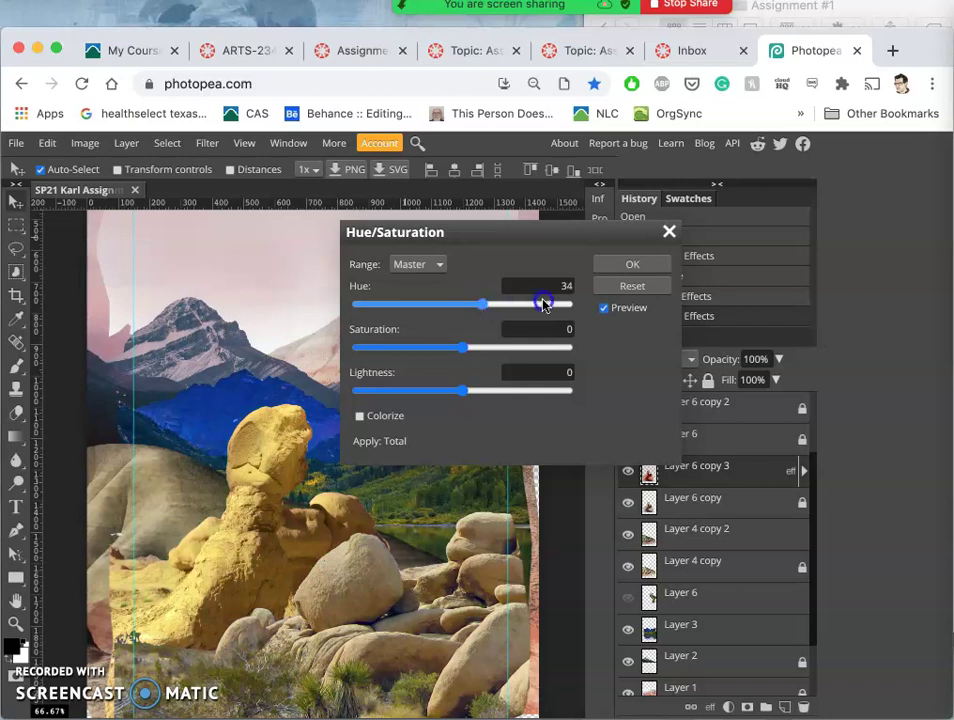
pyautogui.moveTo(567, 305); pyautogui.dragTo(568, 306)
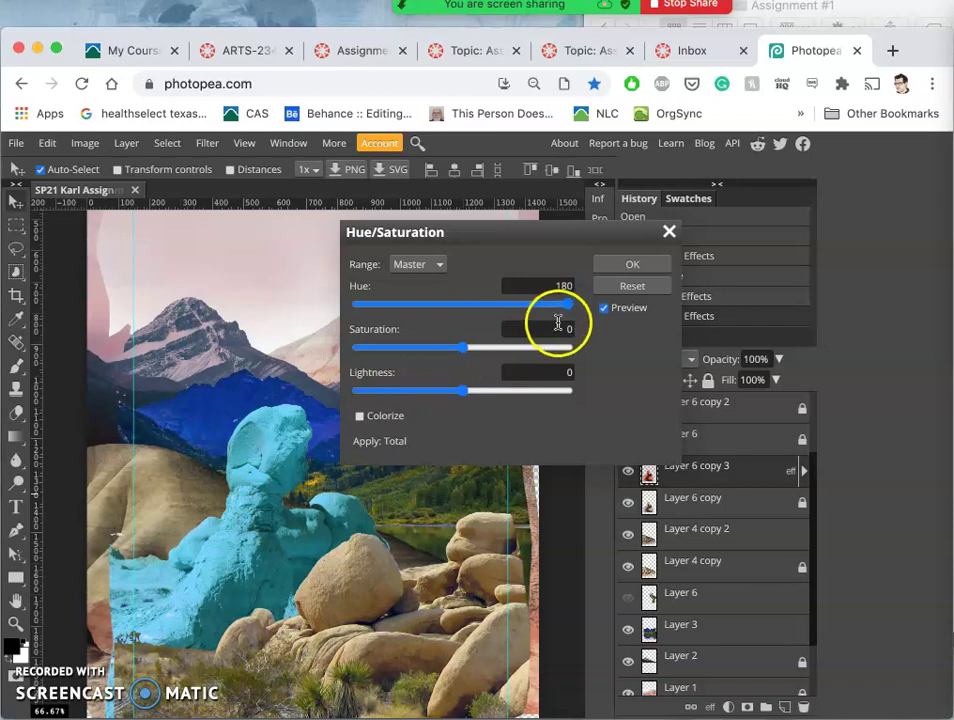
pyautogui.moveTo(564, 309); pyautogui.dragTo(463, 308)
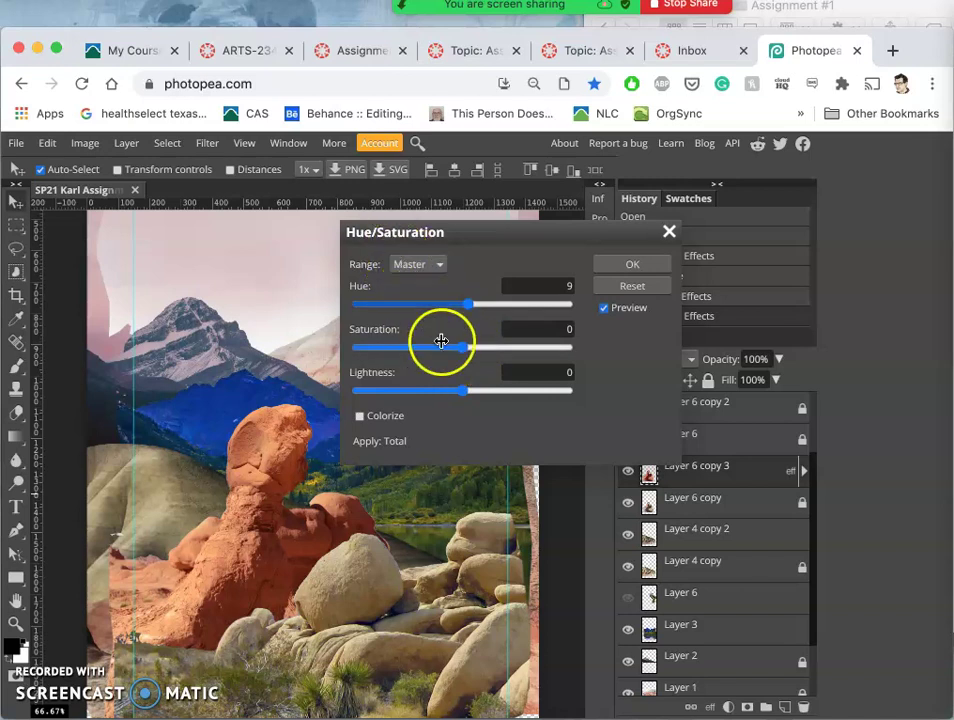
# Test the rock's Saturation at its extremes, then settle it at -7.
pyautogui.click(463, 349)
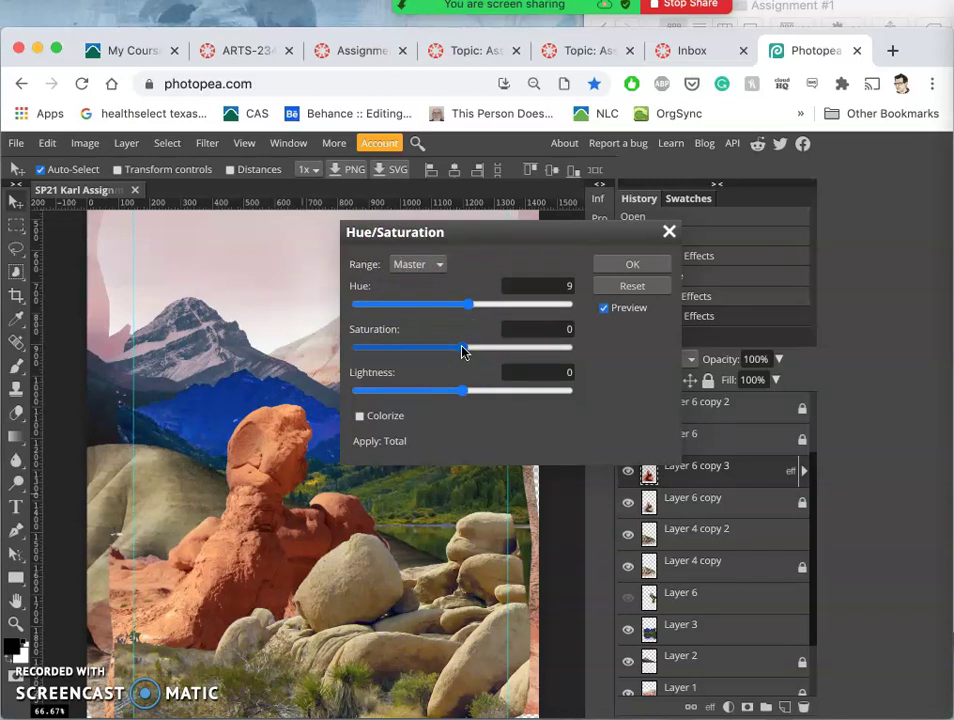
pyautogui.click(375, 330)
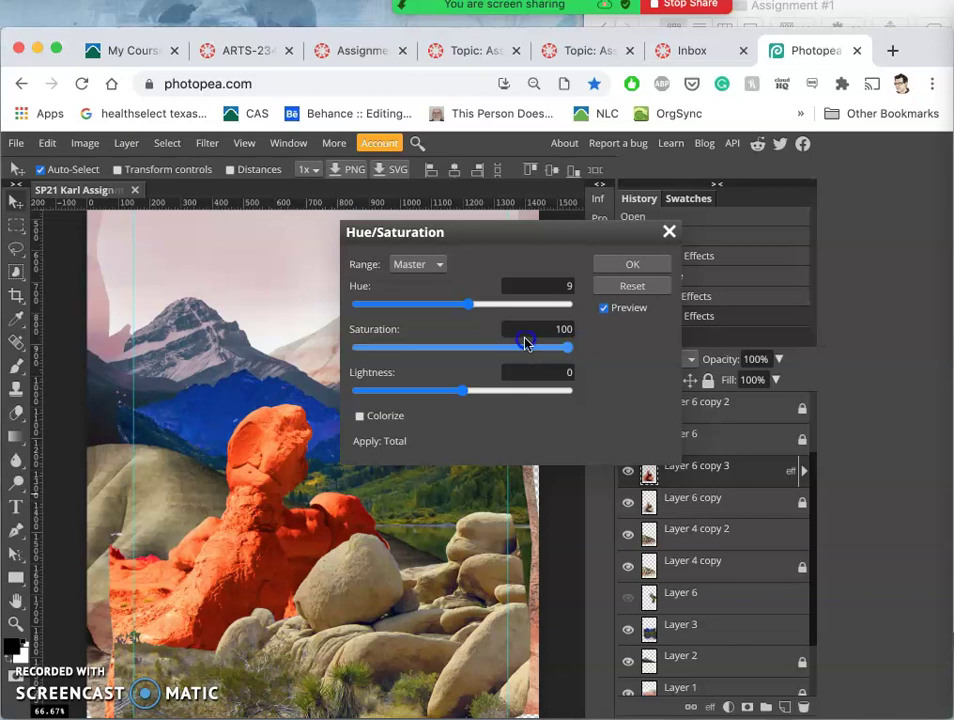
pyautogui.moveTo(507, 343)
pyautogui.mouseDown()
pyautogui.moveTo(330, 346)
pyautogui.moveTo(405, 362)
pyautogui.moveTo(351, 341)
pyautogui.moveTo(473, 336)
pyautogui.moveTo(515, 345)
pyautogui.mouseUp()
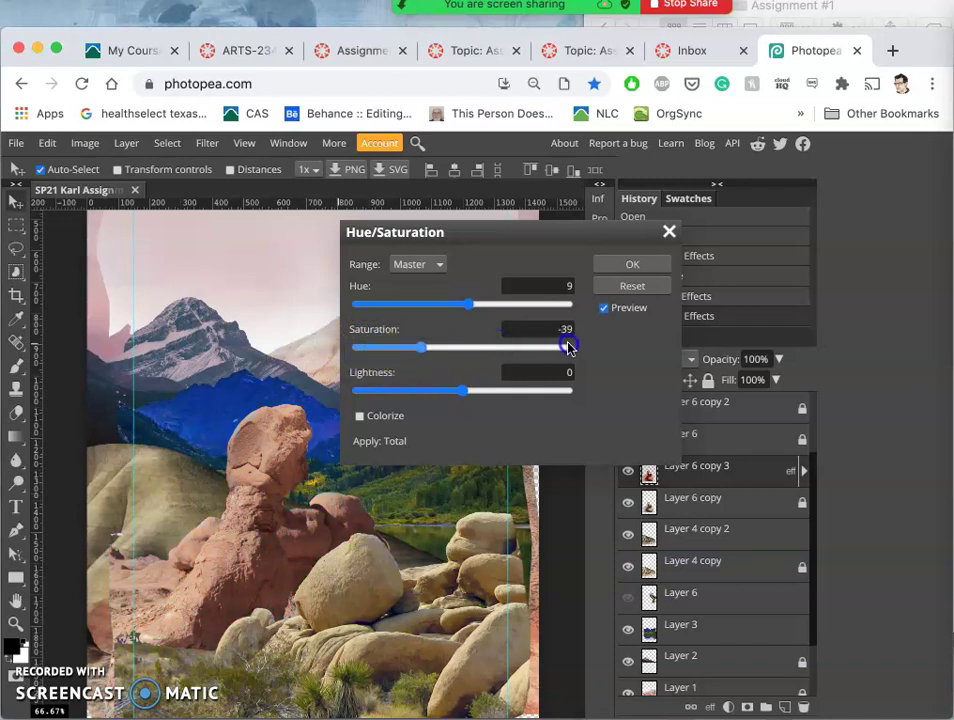
pyautogui.moveTo(575, 350); pyautogui.dragTo(571, 347)
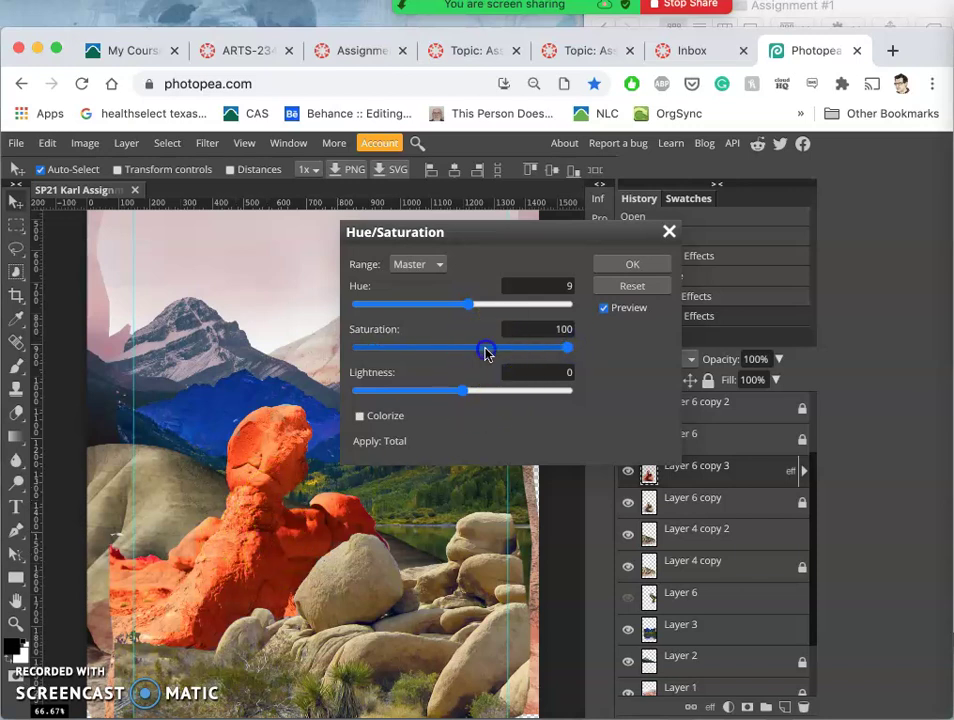
pyautogui.moveTo(486, 353); pyautogui.dragTo(471, 352)
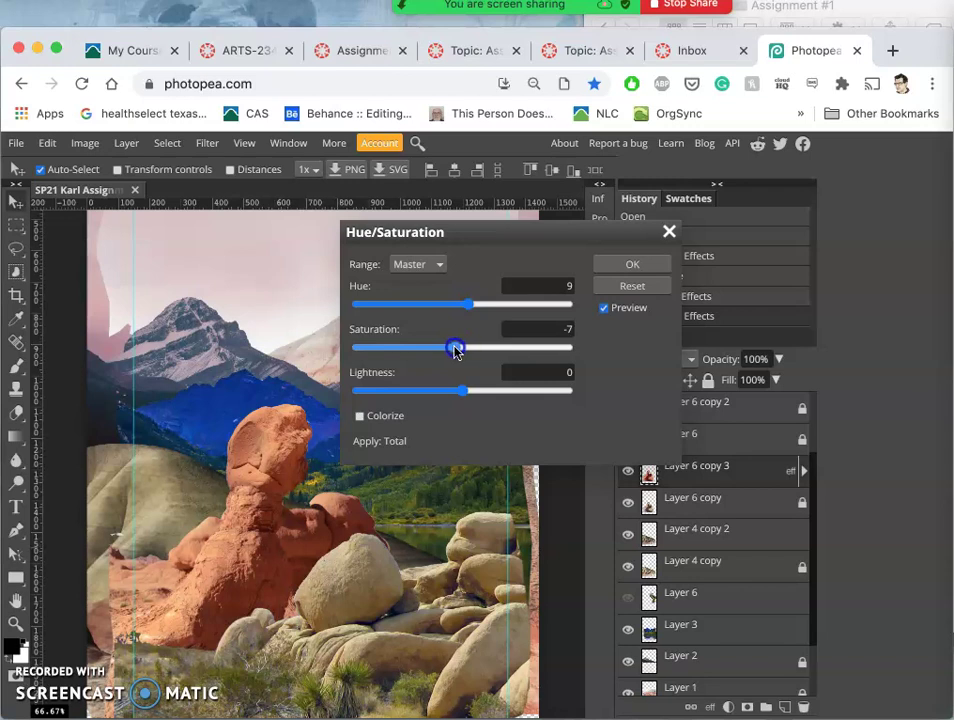
pyautogui.moveTo(455, 350); pyautogui.dragTo(485, 394)
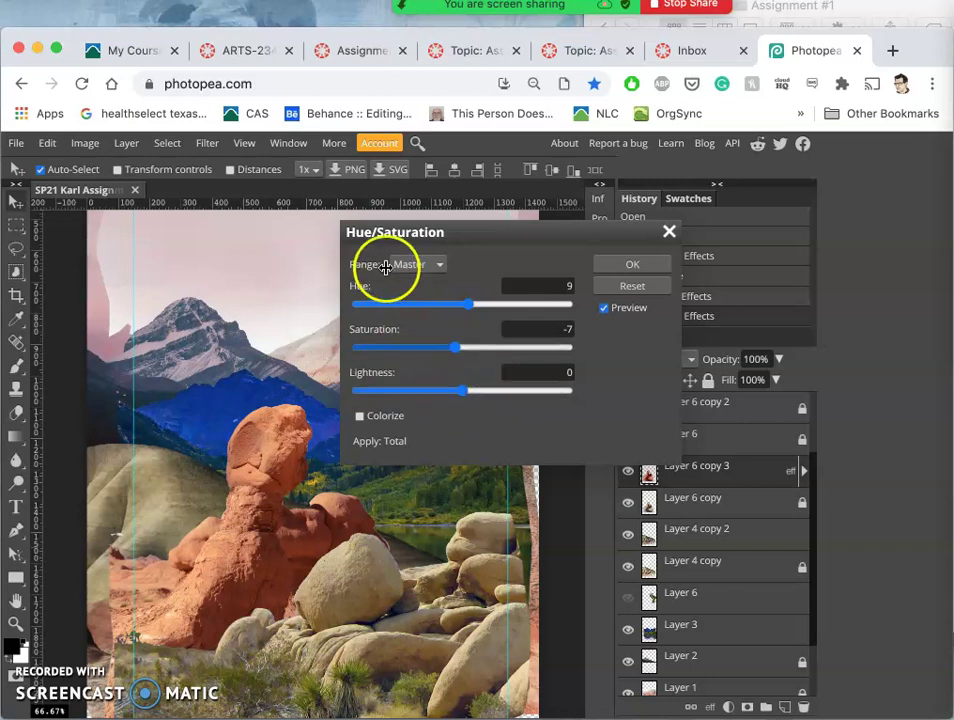
# Try brighter and darker rock lightness, return Lightness to 0, and apply Hue 9, Saturation -7.
pyautogui.click(462, 392)
pyautogui.moveTo(502, 397); pyautogui.dragTo(490, 398)
pyautogui.moveTo(402, 395); pyautogui.dragTo(385, 396)
pyautogui.moveTo(455, 389); pyautogui.dragTo(459, 389)
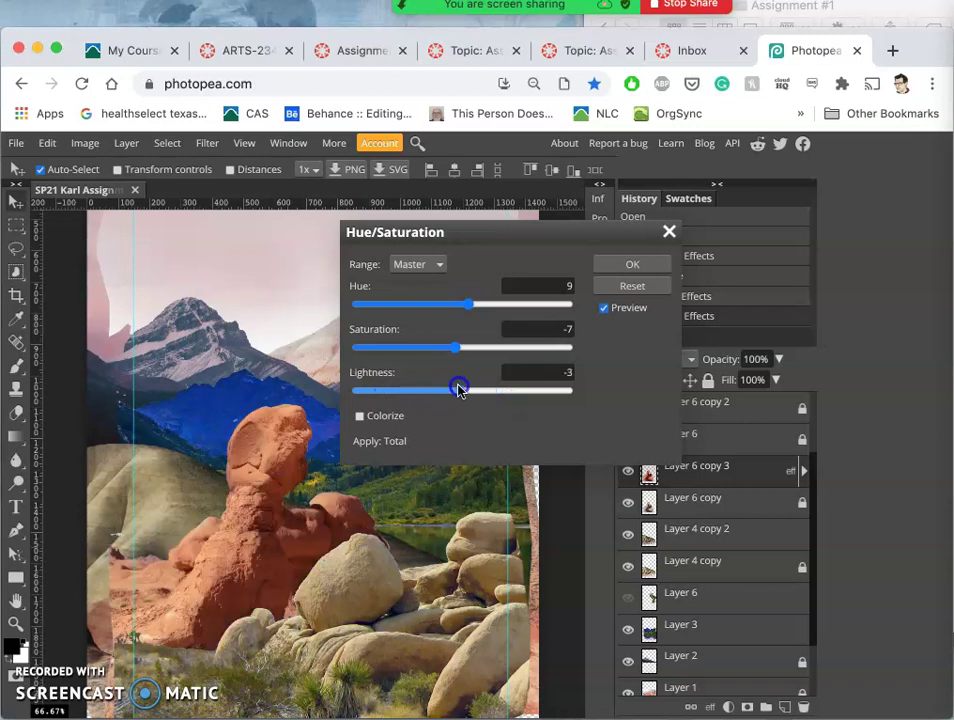
pyautogui.click(562, 375)
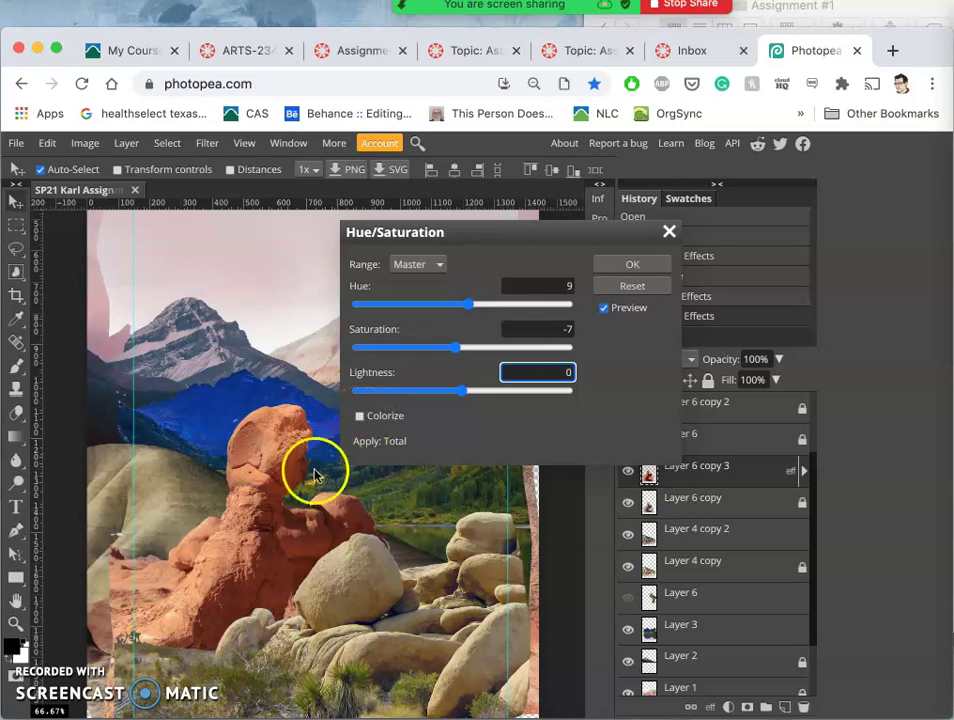
pyautogui.click(633, 264)
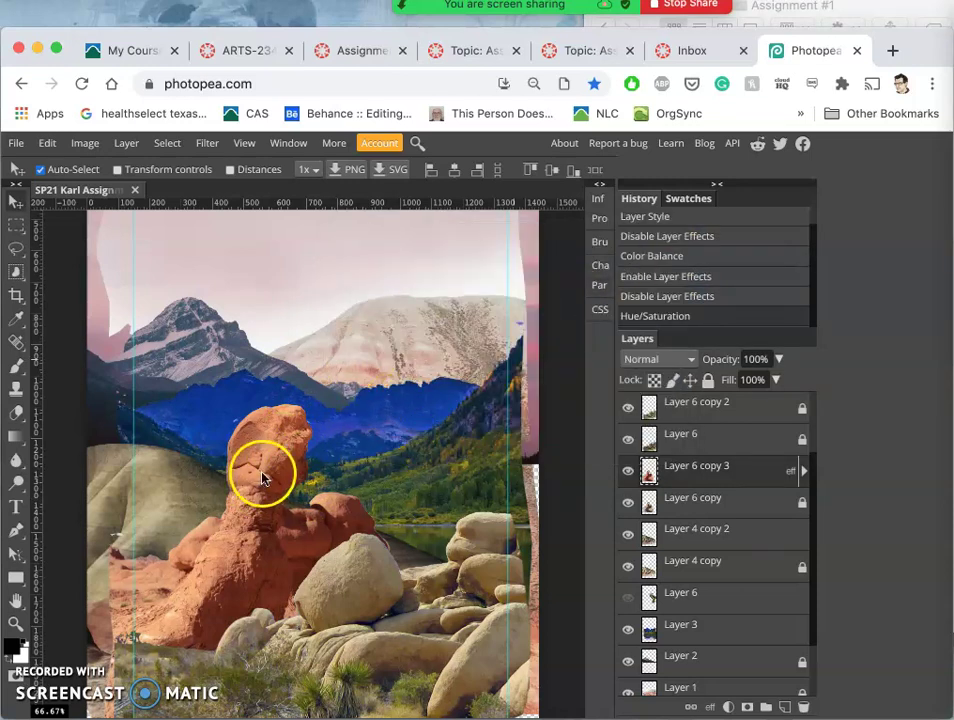
pyautogui.click(645, 298)
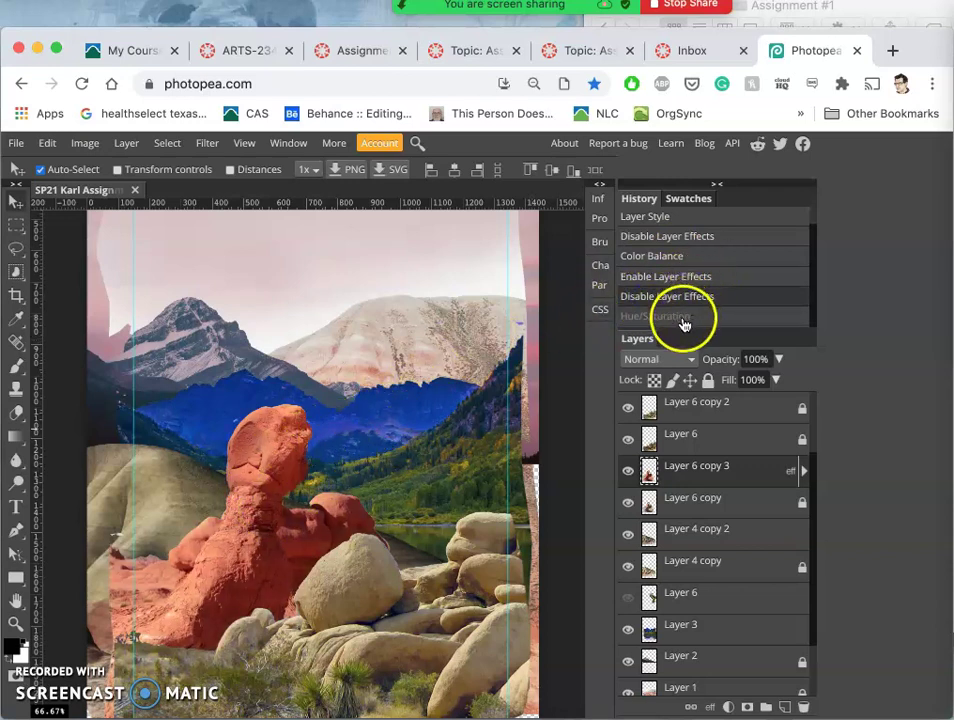
pyautogui.click(682, 318)
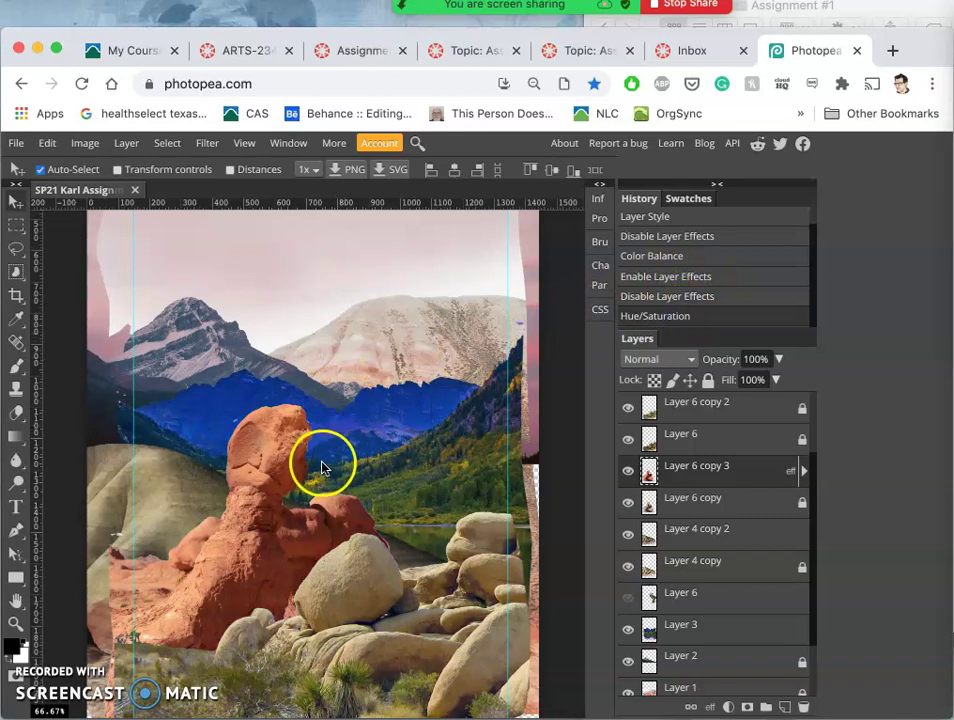
pyautogui.click(628, 472)
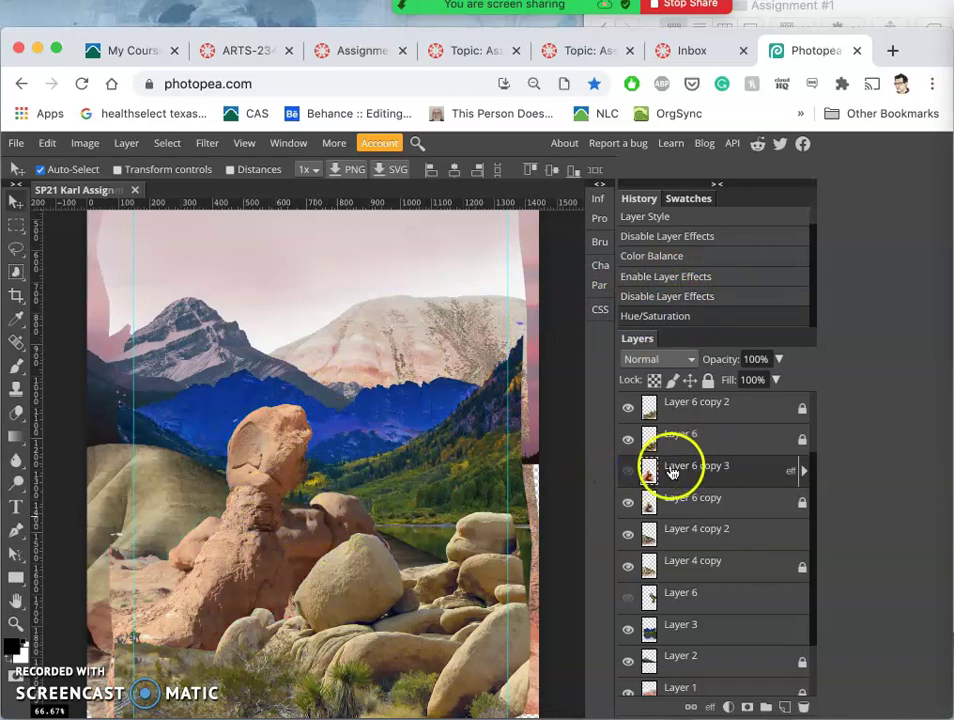
pyautogui.click(628, 472)
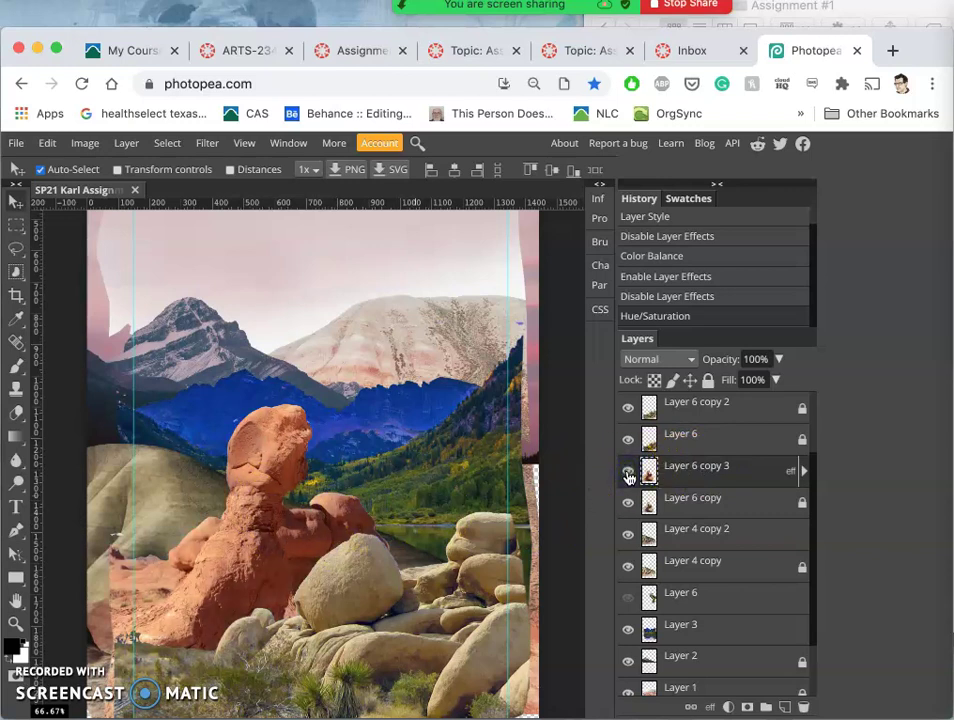
pyautogui.click(253, 514)
# Zoom in to 600% on the orange rock to inspect its edges.
pyautogui.scroll(1, 253, 514)
pyautogui.scroll(1, 253, 514)
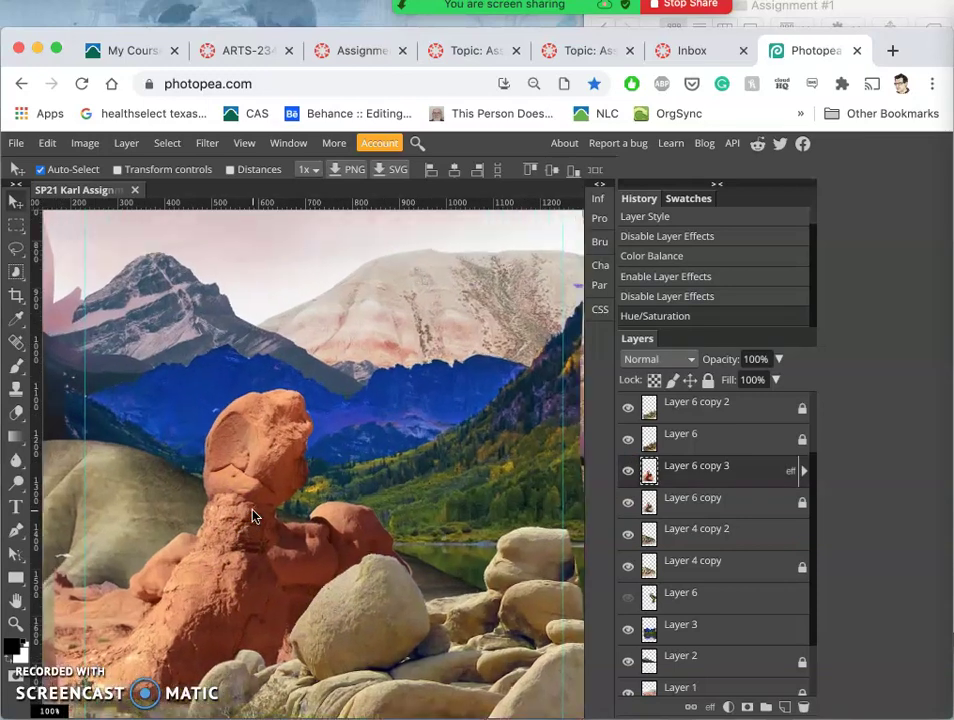
pyautogui.scroll(4, 253, 514)
pyautogui.moveTo(194, 473); pyautogui.dragTo(224, 454)
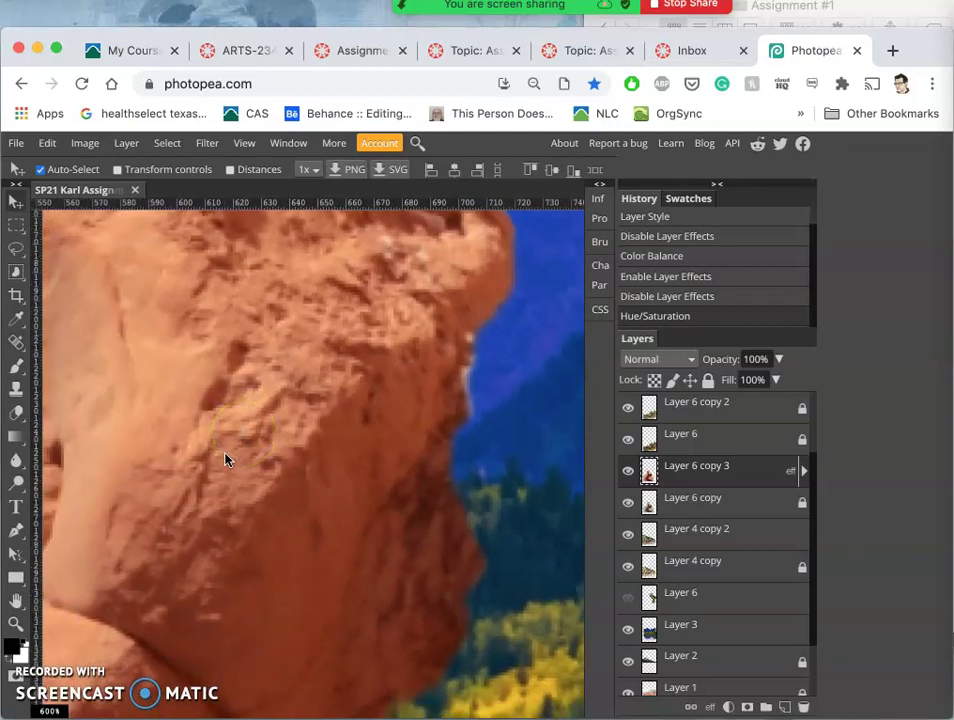
pyautogui.hscroll(-5, 225, 459)
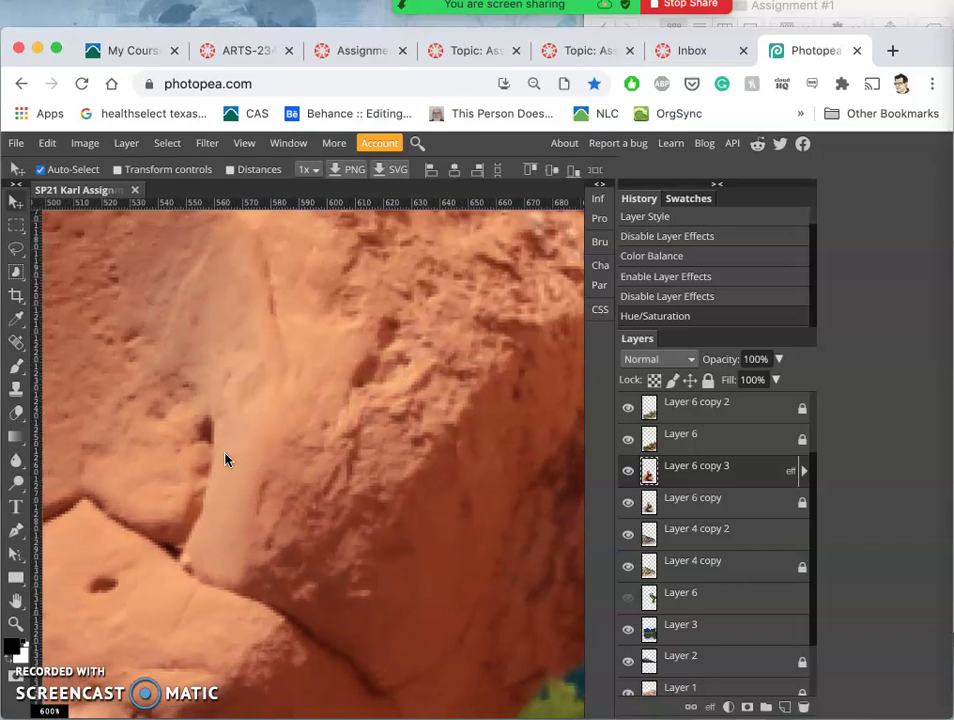
pyautogui.hscroll(-5, 225, 459)
pyautogui.scroll(-4, 225, 459)
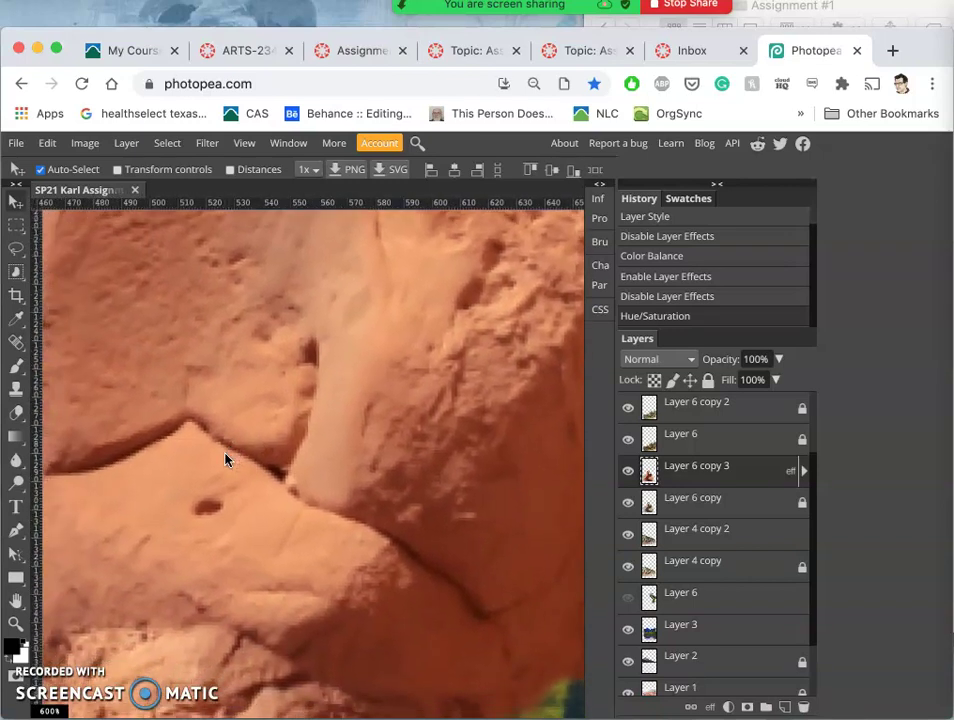
pyautogui.hscroll(-5, 225, 459)
pyautogui.scroll(-4, 225, 459)
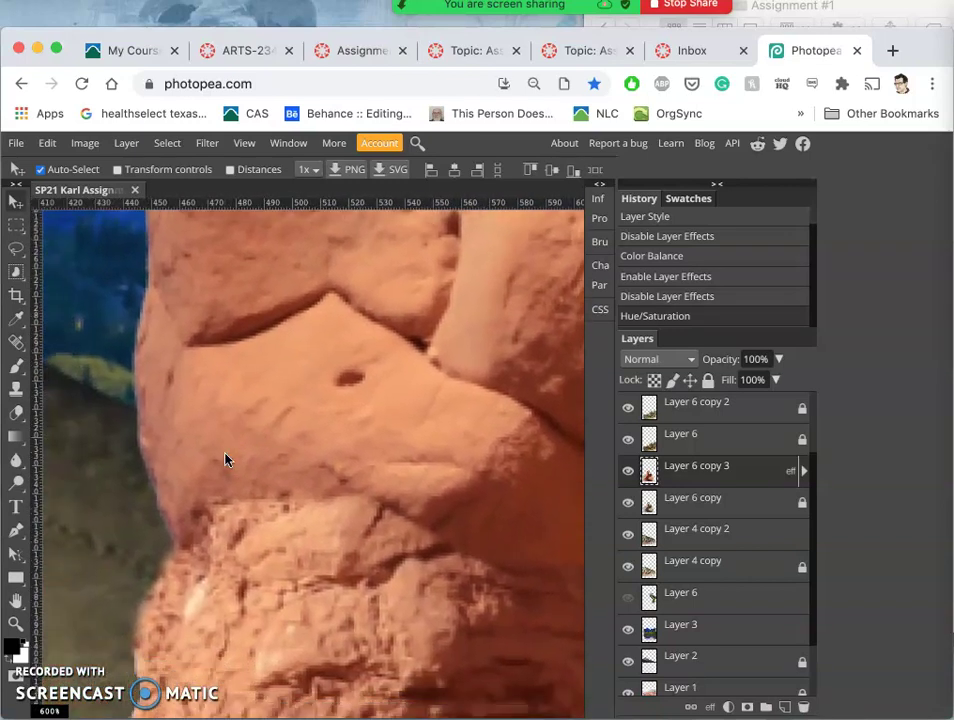
pyautogui.hscroll(-2, 225, 459)
pyautogui.scroll(-2, 225, 459)
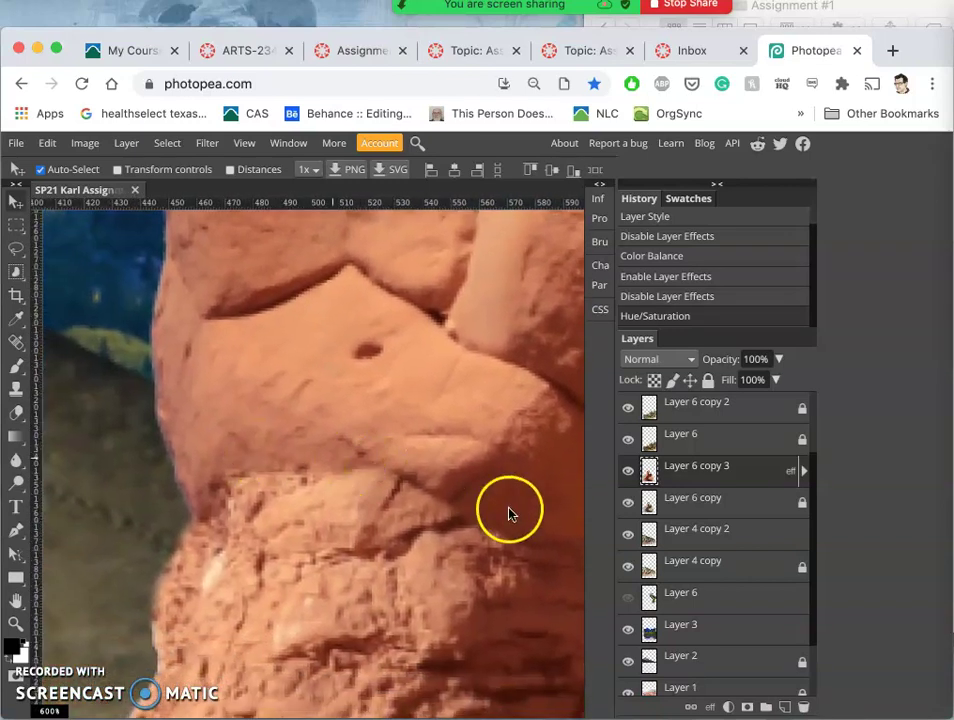
# Expand Layer 6 copy 3's effects, switch the overlays on and back off, then collapse the list.
pyautogui.click(803, 471)
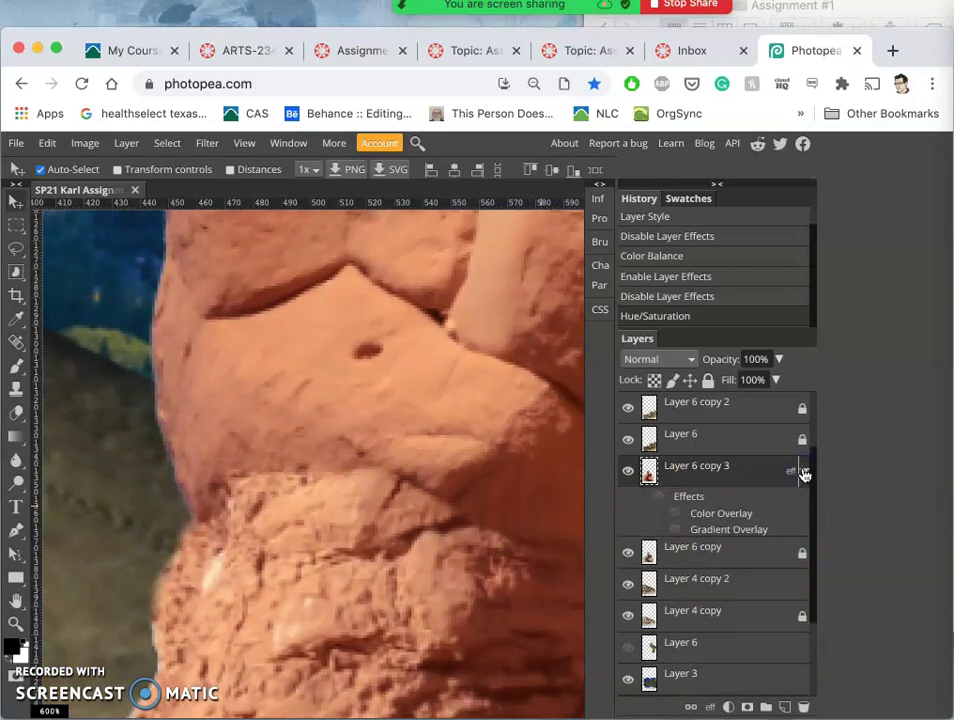
pyautogui.click(657, 497)
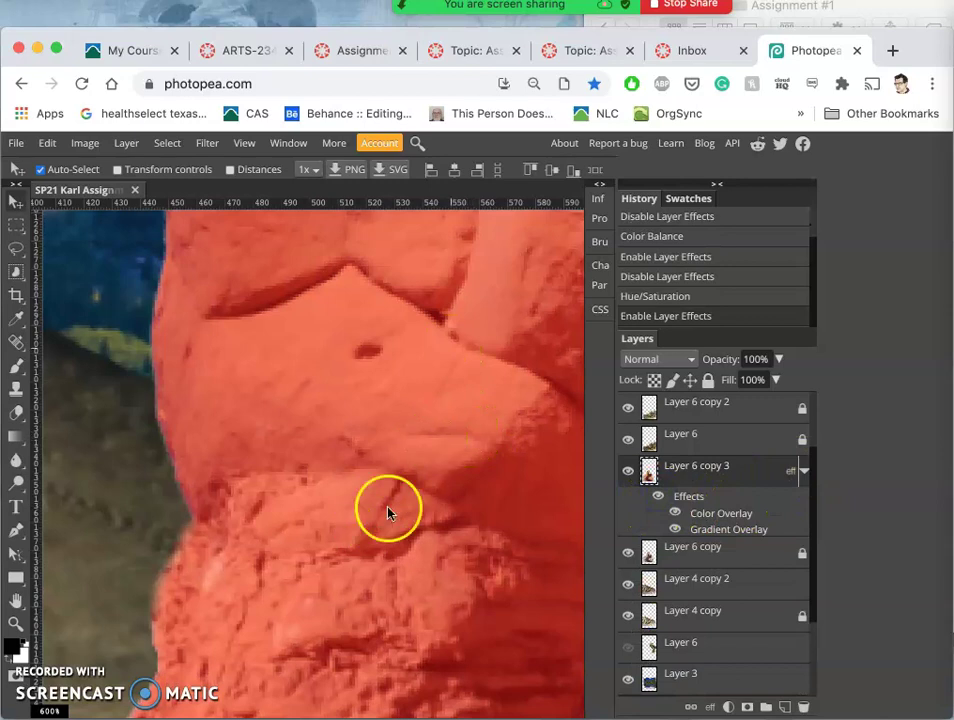
pyautogui.click(657, 497)
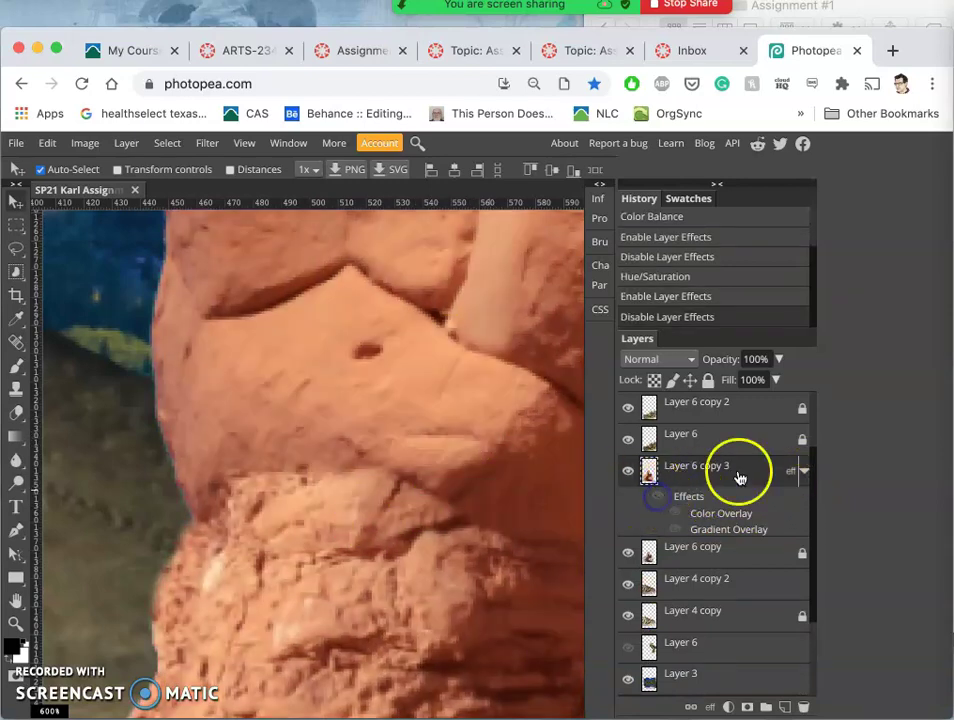
pyautogui.click(807, 473)
pyautogui.click(713, 496)
# Zoom back out to view the whole collage.
pyautogui.press('super+0')
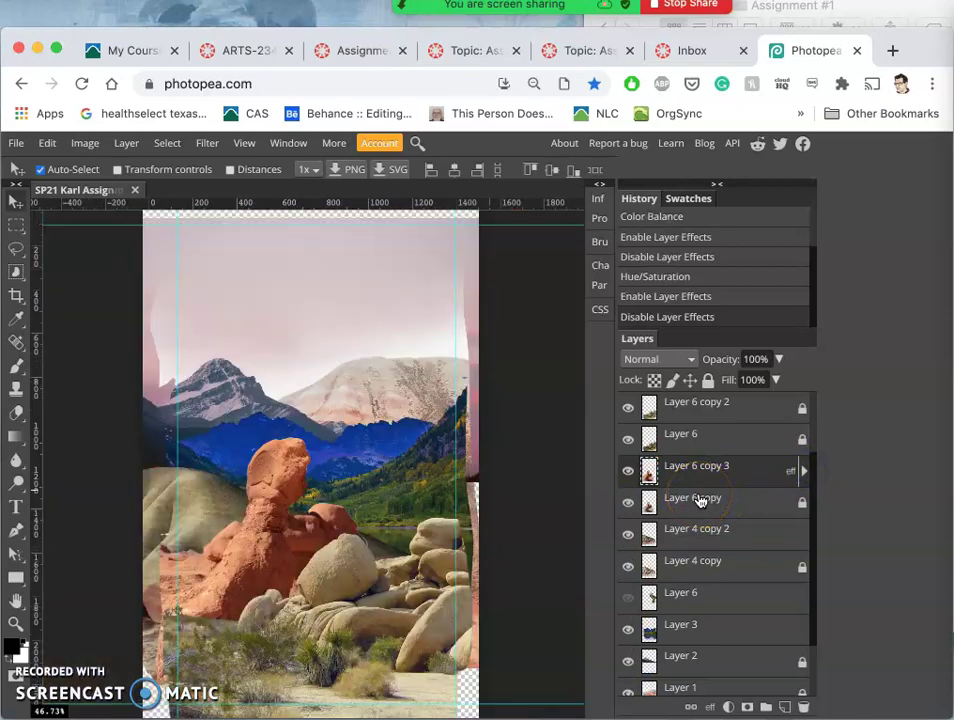
pyautogui.moveTo(473, 517); pyautogui.dragTo(263, 458)
pyautogui.scroll(4, 263, 458)
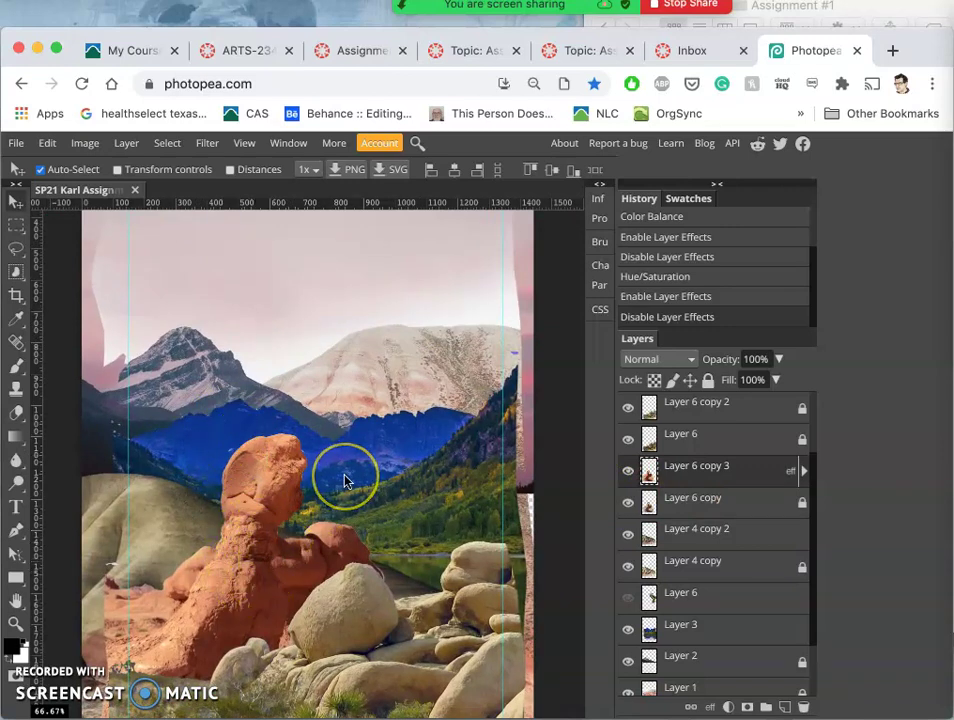
pyautogui.press('Up')
pyautogui.press('Up')
pyautogui.press('Up')
pyautogui.press('Up')
pyautogui.press('Up')
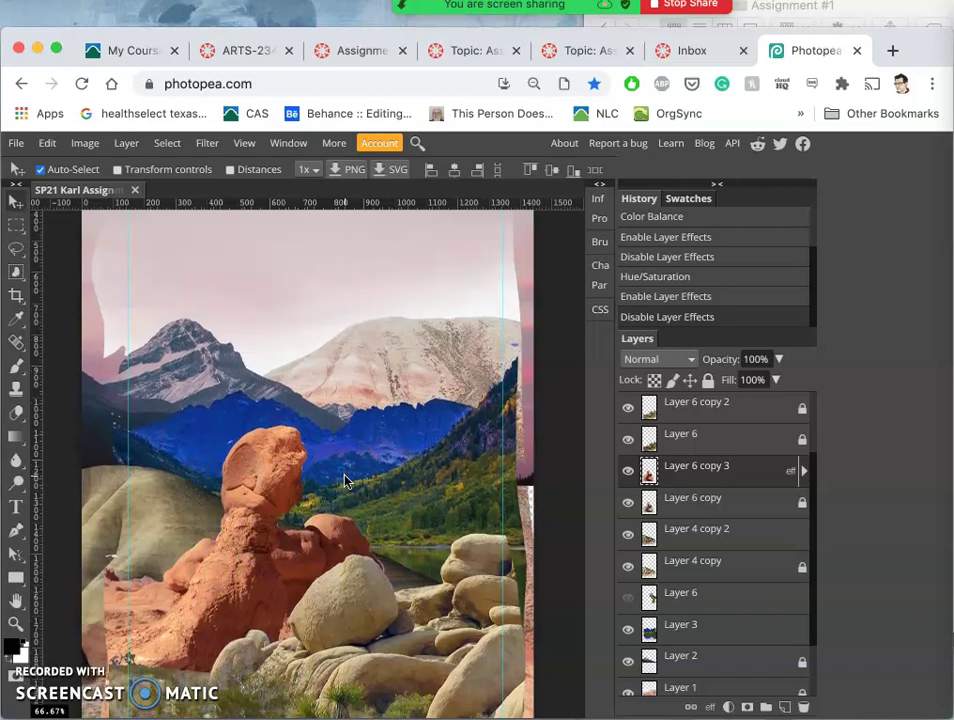
pyautogui.press('super+minus')
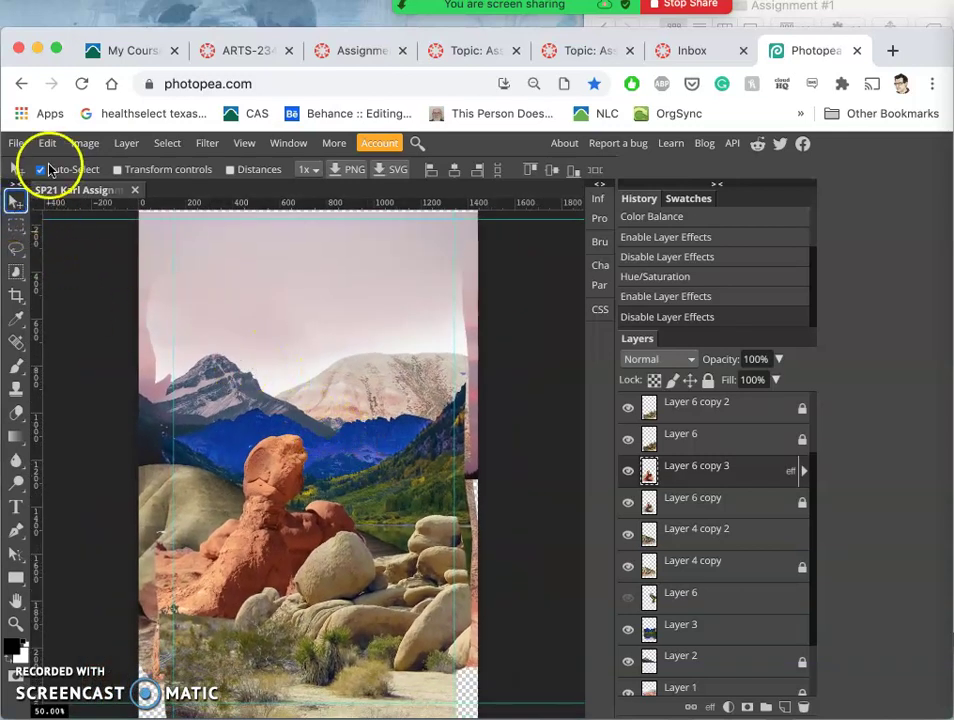
# Deselect the rock layer and select Layer 2 in the Layers panel.
pyautogui.click(220, 390)
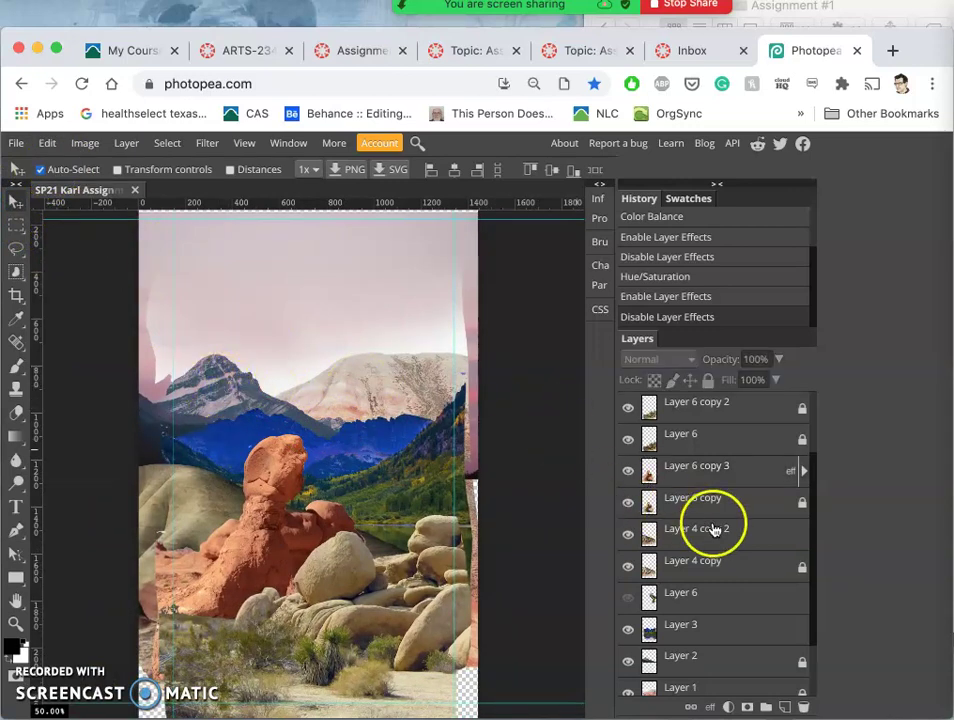
pyautogui.scroll(3, 714, 530)
pyautogui.scroll(-5, 711, 528)
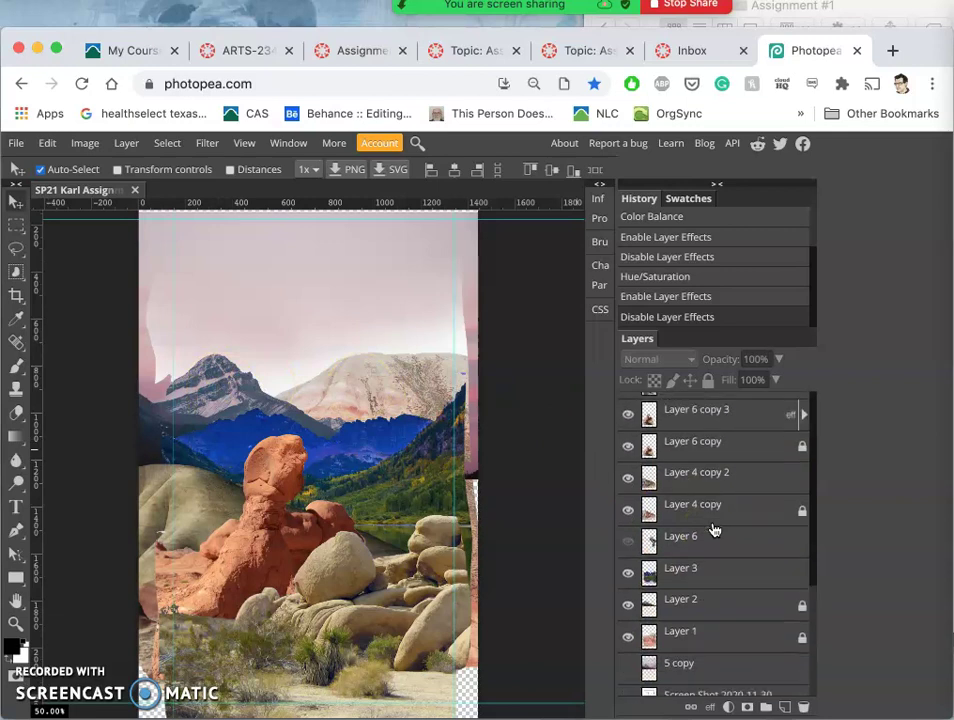
pyautogui.click(695, 563)
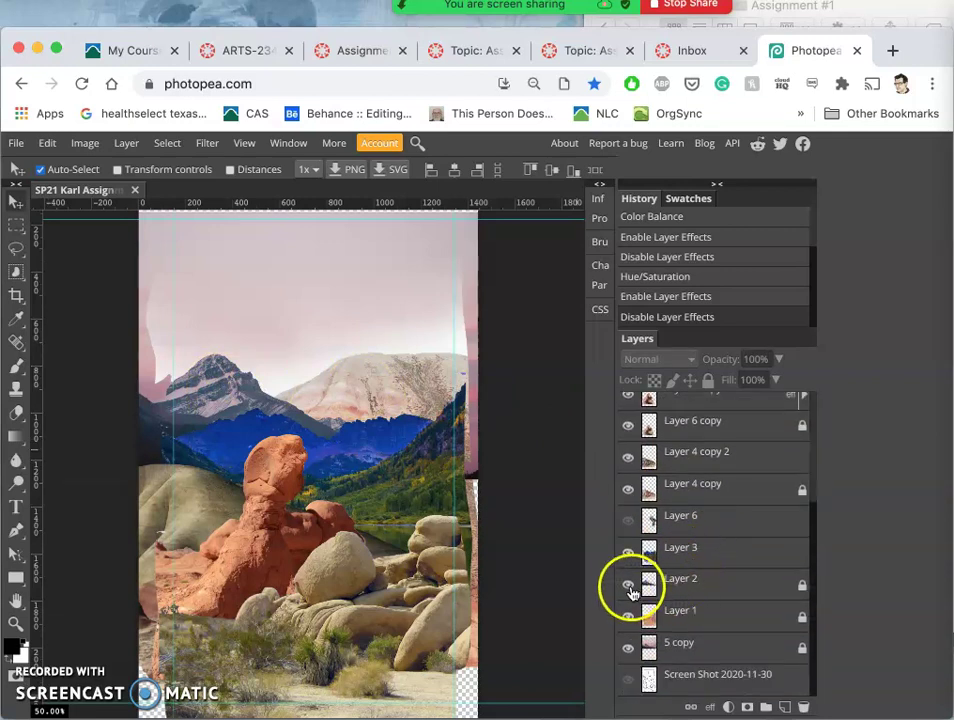
pyautogui.click(700, 580)
pyautogui.click(724, 497)
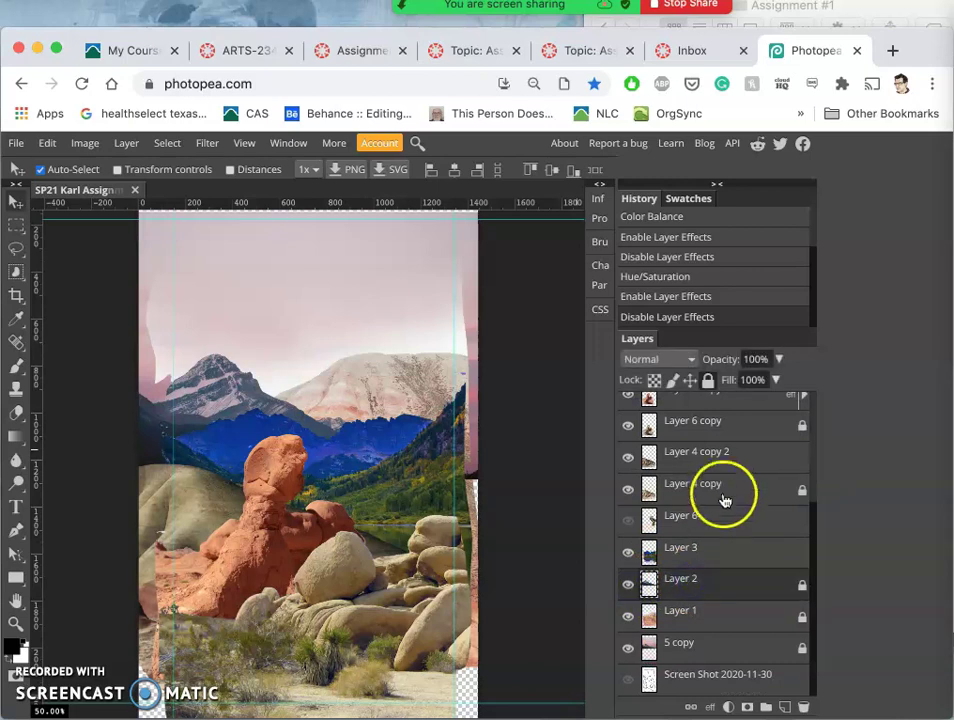
# Unlock Layer 2 and duplicate it with Cmd+J as Layer 2 copy.
pyautogui.click(708, 380)
pyautogui.moveTo(299, 447); pyautogui.dragTo(730, 588)
pyautogui.scroll(4, 233, 404)
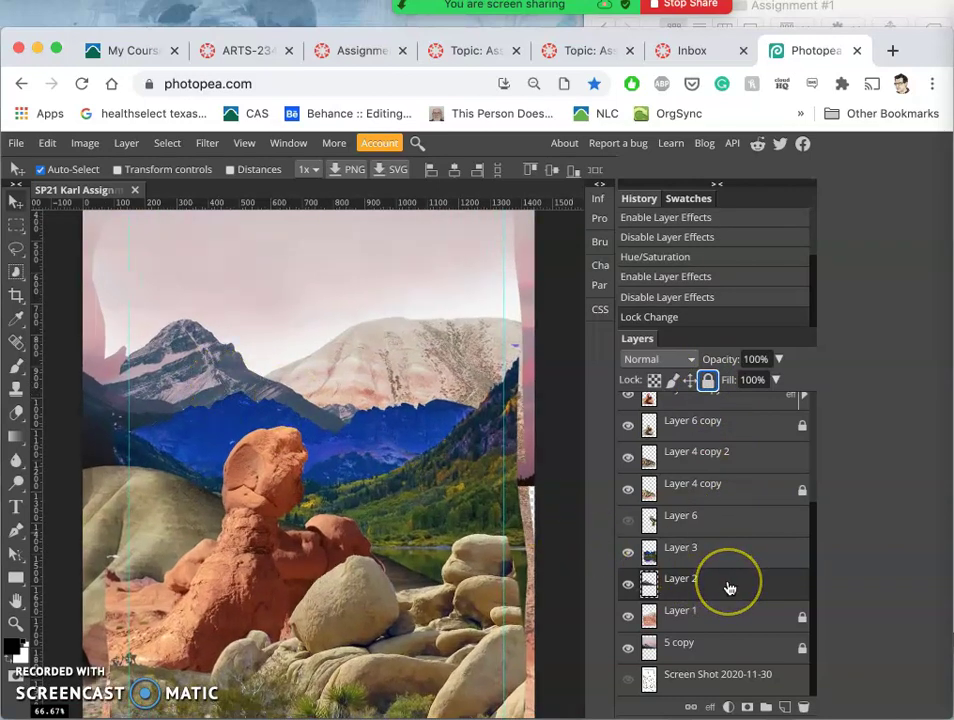
pyautogui.press('super+j')
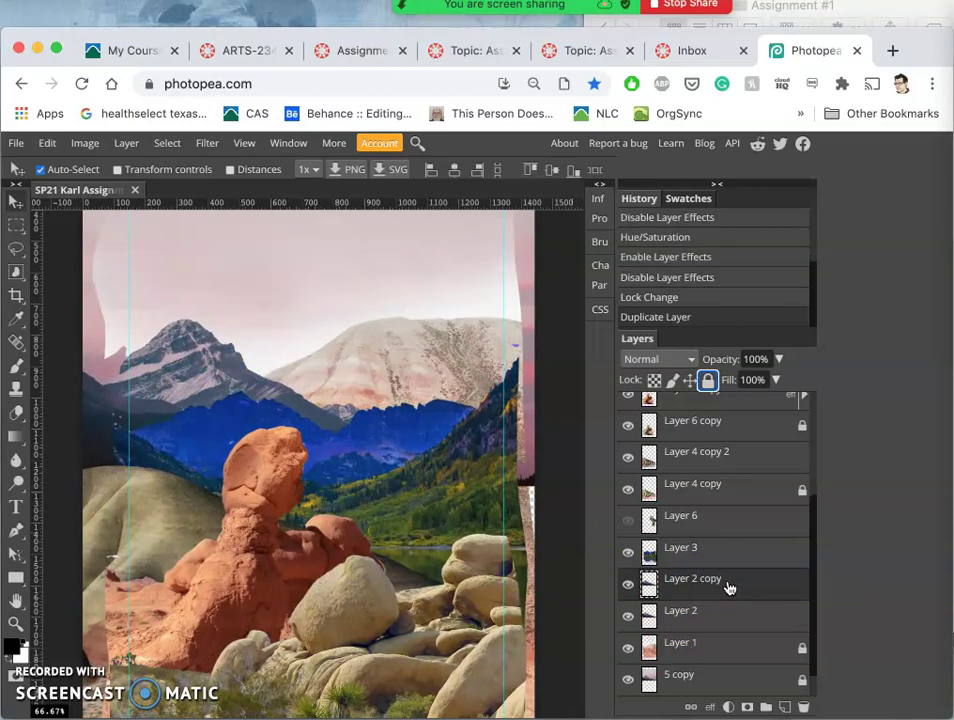
pyautogui.moveTo(727, 584); pyautogui.dragTo(200, 178)
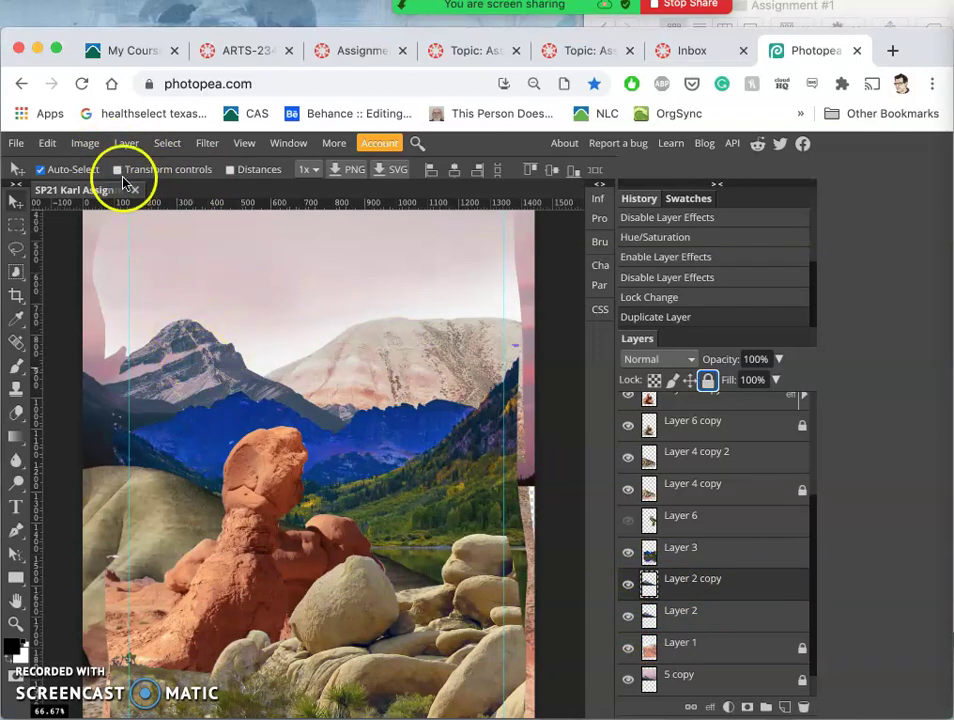
pyautogui.click(85, 143)
# Apply Levels to Layer 2 copy with the midtone gamma set to 1.25.
pyautogui.moveTo(156, 162)
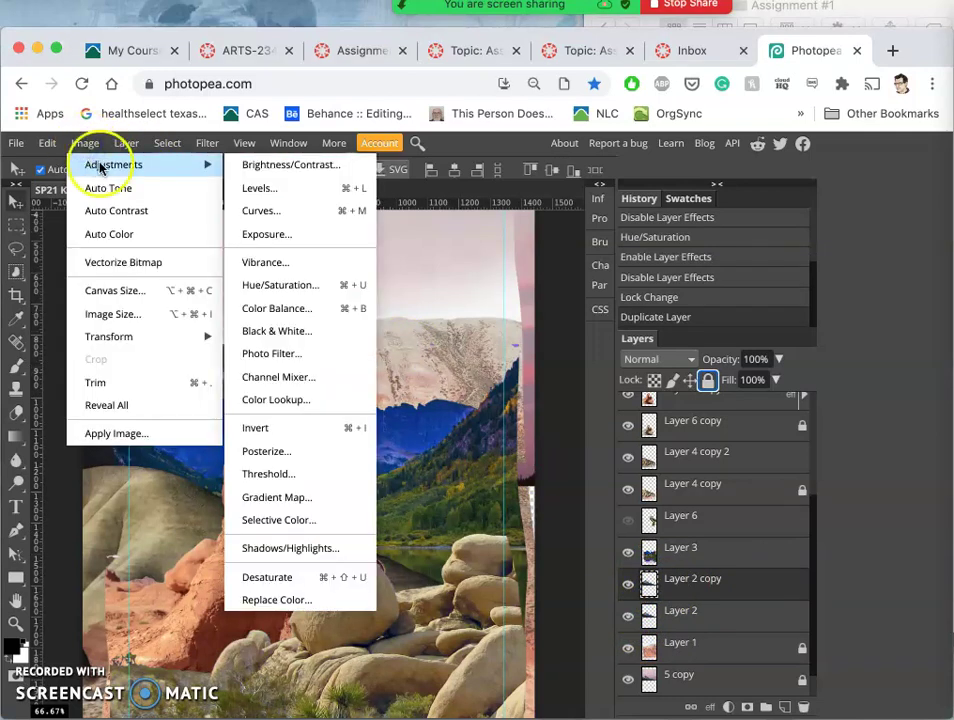
pyautogui.click(254, 187)
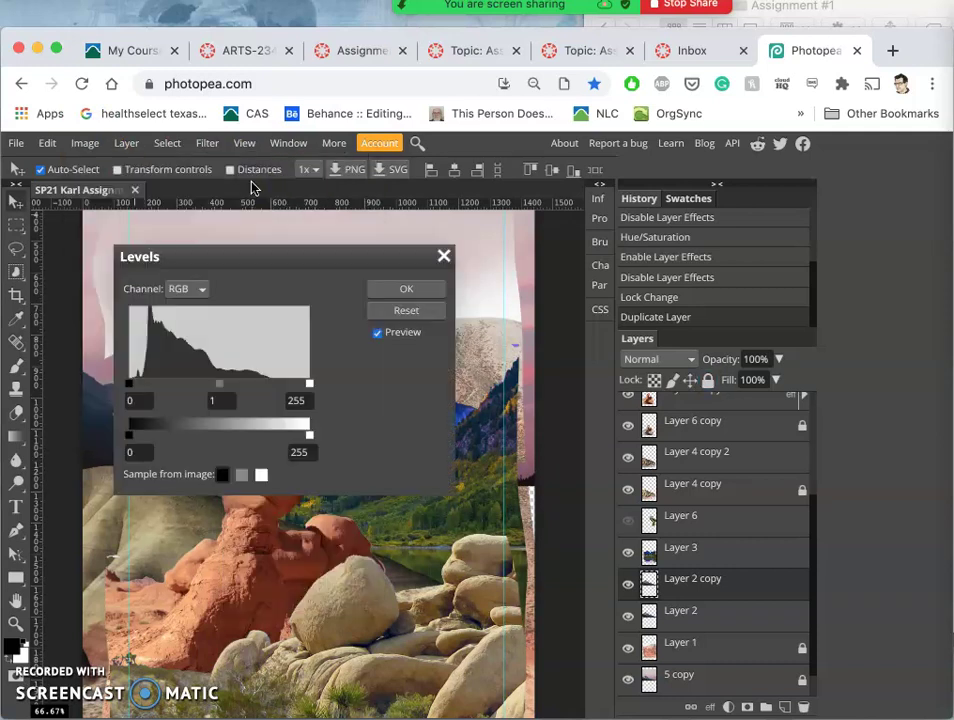
pyautogui.moveTo(286, 254); pyautogui.dragTo(485, 246)
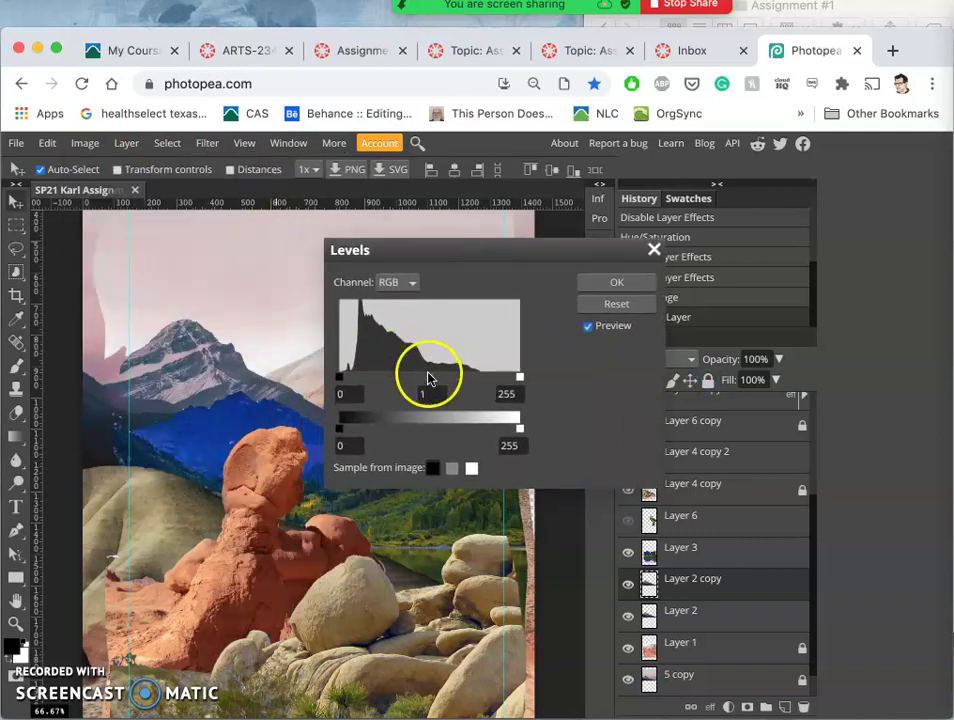
pyautogui.moveTo(428, 378); pyautogui.dragTo(421, 380)
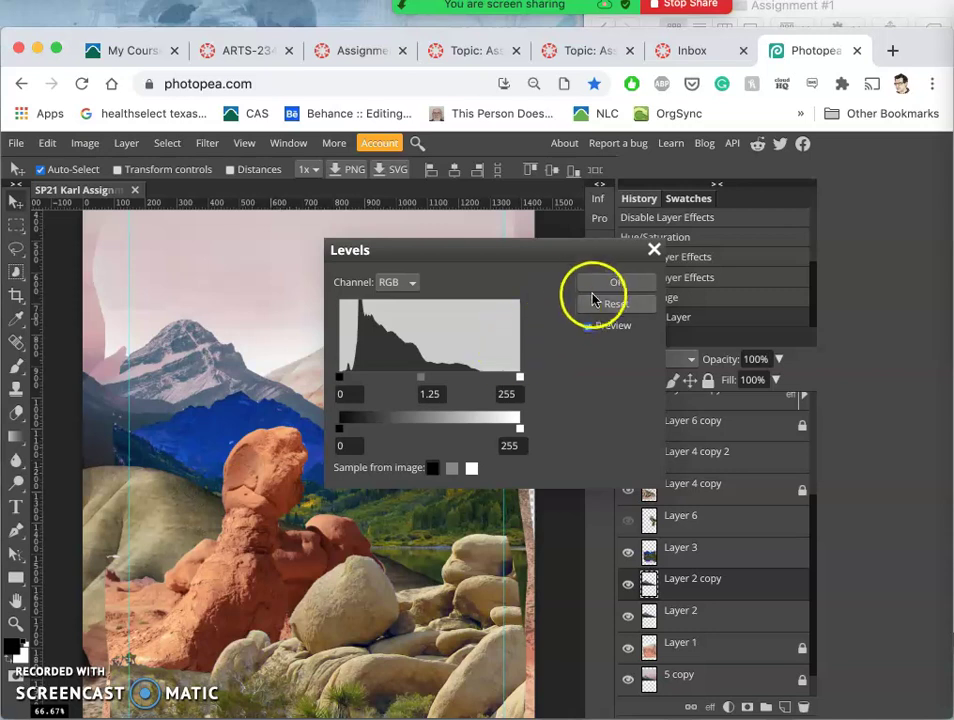
pyautogui.click(597, 288)
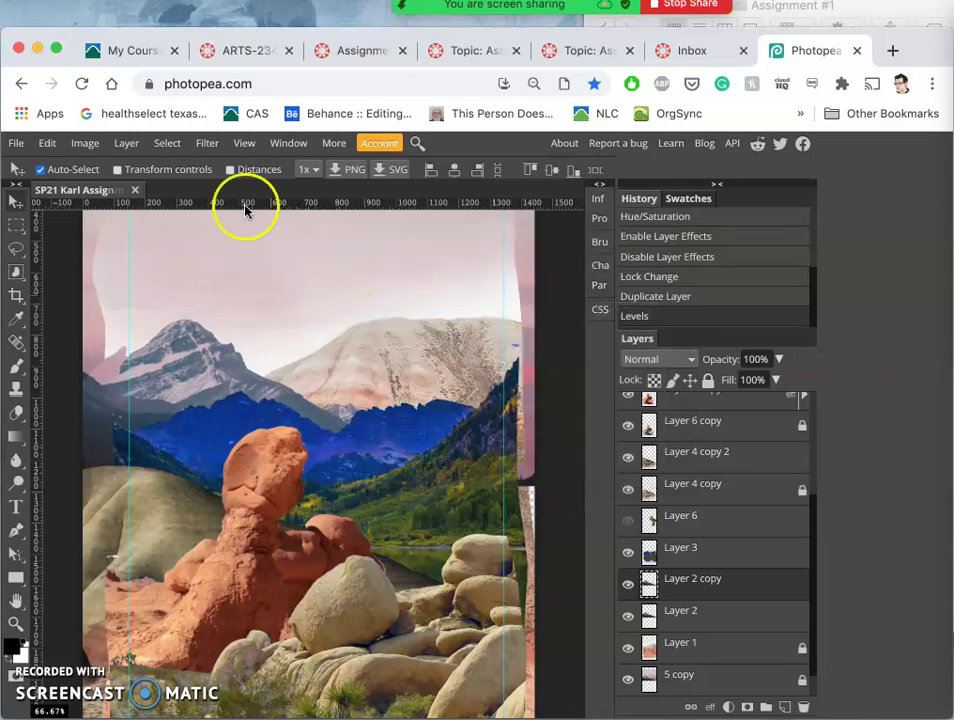
# Open Color Balance and set the Midtones to Red -24, Green 11, Blue 49.
pyautogui.click(84, 143)
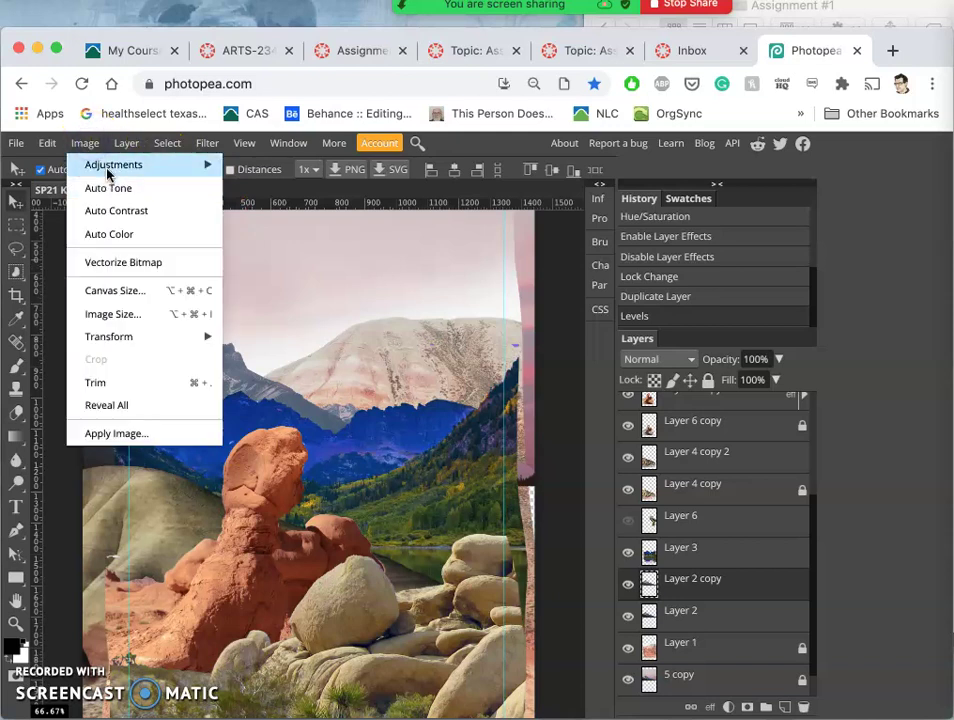
pyautogui.moveTo(150, 166)
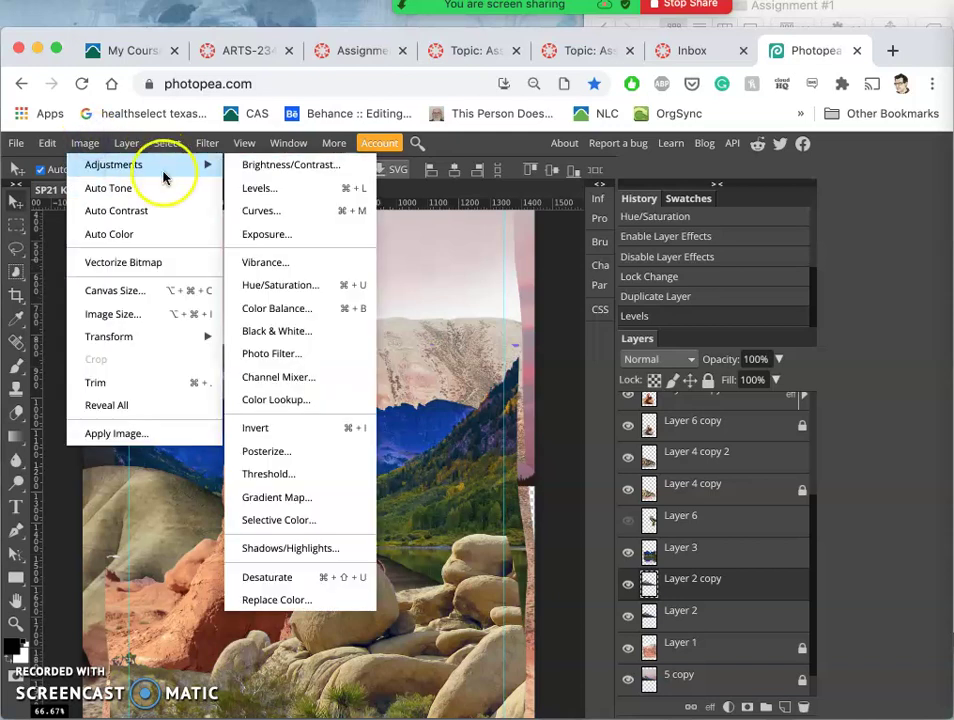
pyautogui.click(268, 312)
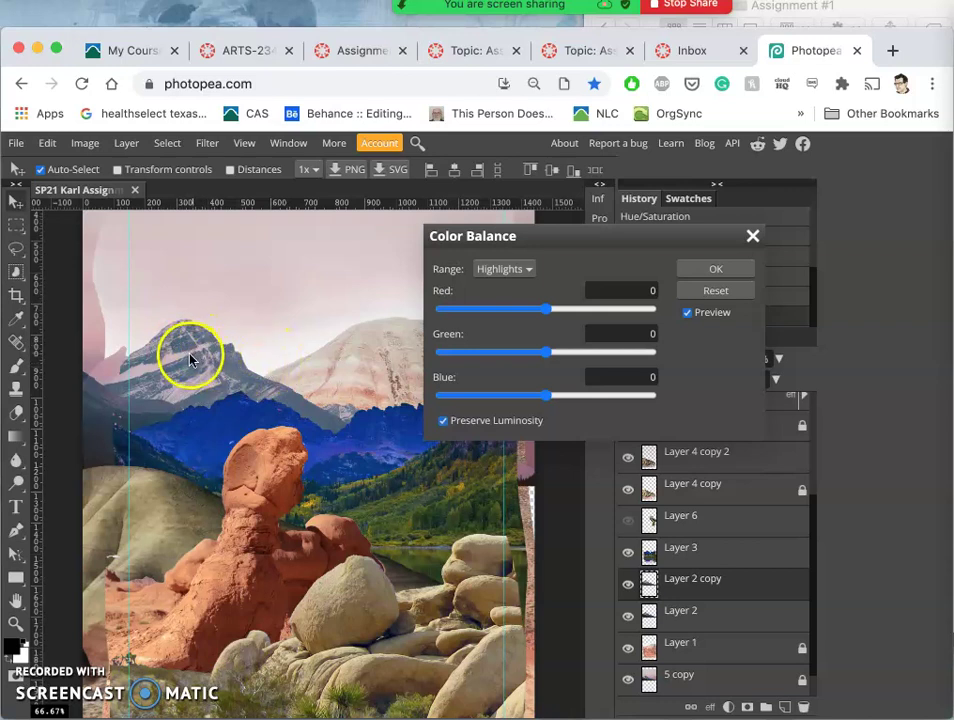
pyautogui.click(503, 270)
pyautogui.click(507, 251)
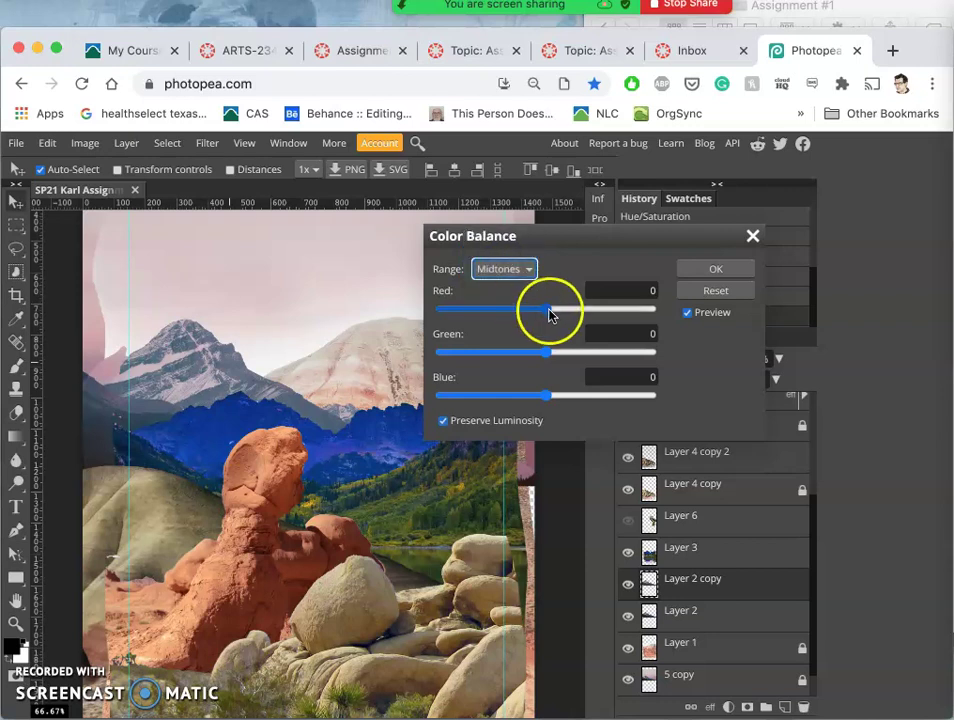
pyautogui.moveTo(549, 313); pyautogui.dragTo(517, 310)
pyautogui.moveTo(549, 358); pyautogui.dragTo(594, 394)
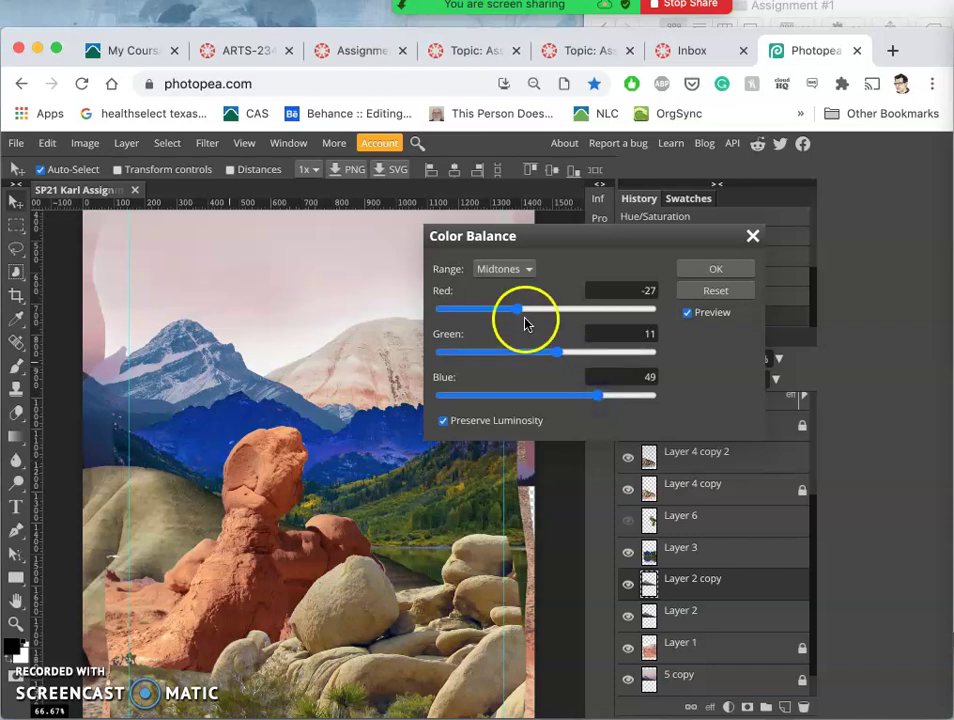
pyautogui.moveTo(520, 316); pyautogui.dragTo(520, 318)
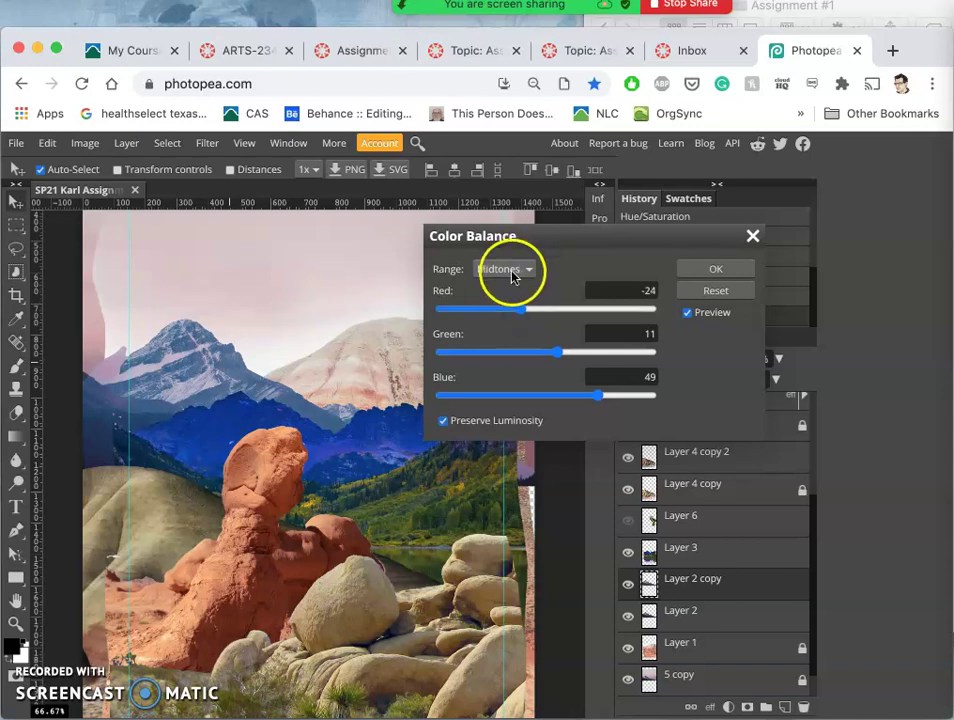
# Switch Color Balance's range to Highlights and set Green 17, Red -1.
pyautogui.click(513, 270)
pyautogui.click(509, 283)
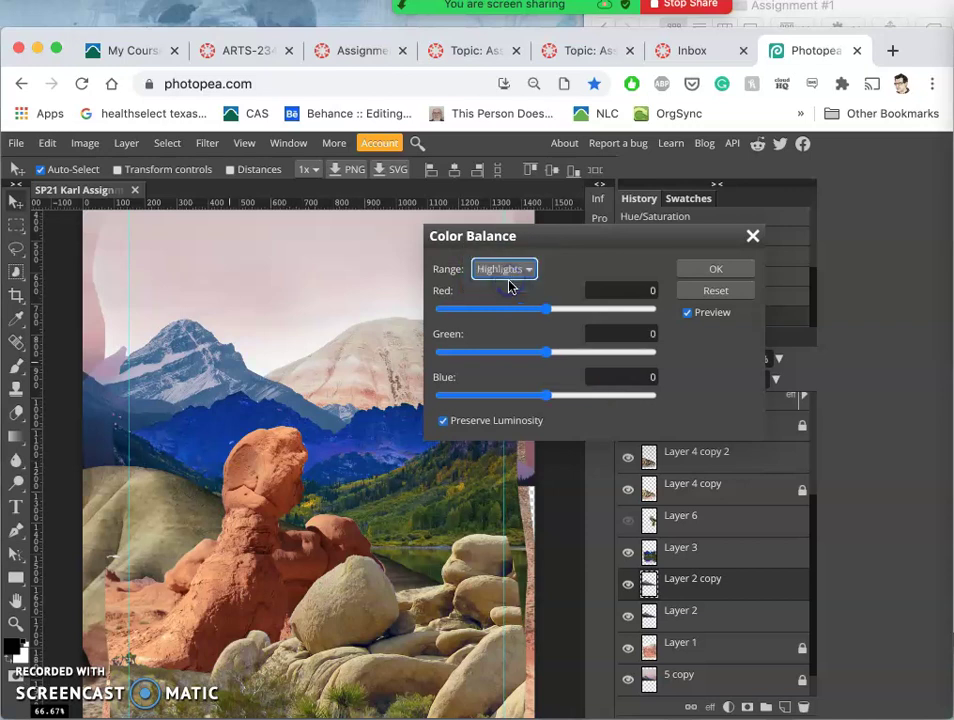
pyautogui.moveTo(546, 313); pyautogui.dragTo(524, 312)
pyautogui.moveTo(545, 356); pyautogui.dragTo(565, 356)
pyautogui.moveTo(522, 309); pyautogui.dragTo(545, 316)
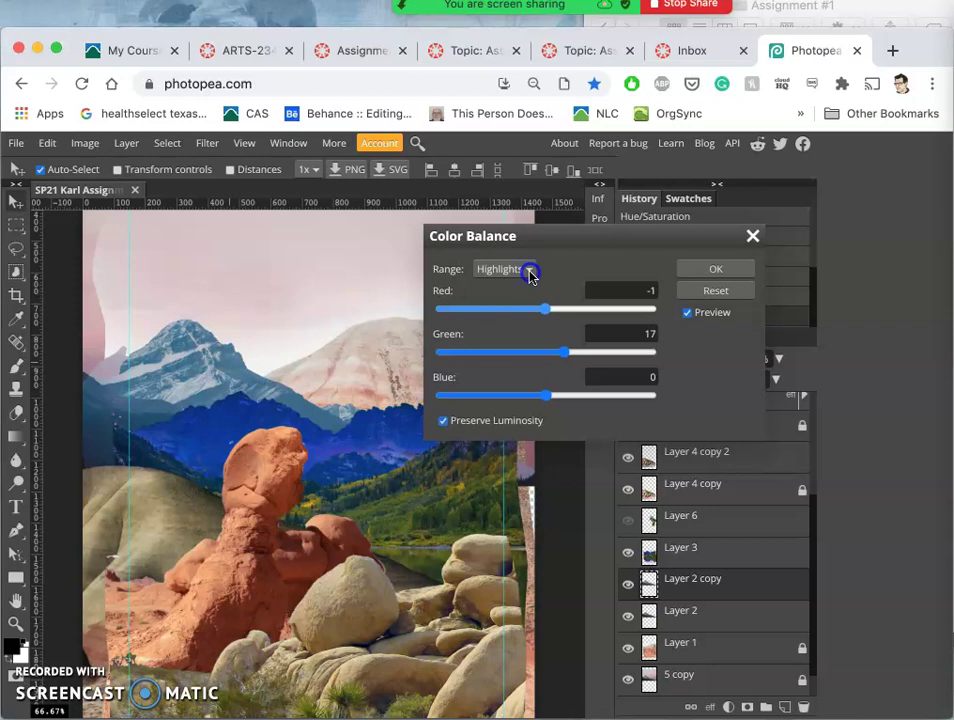
pyautogui.click(530, 272)
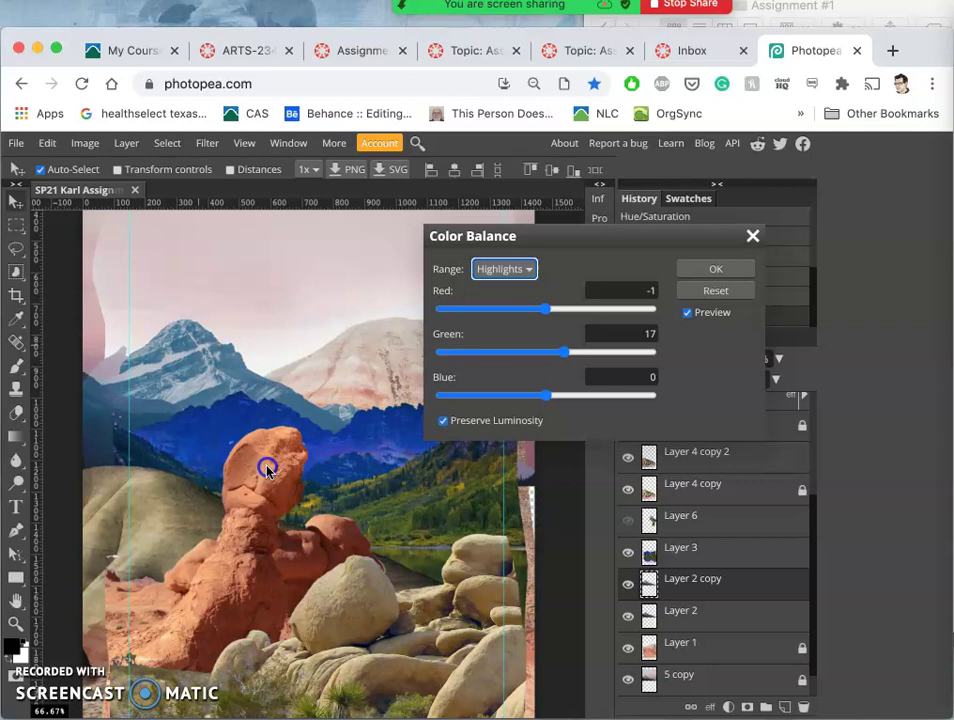
pyautogui.click(258, 436)
# Commit the Color Balance adjustment to Layer 2 copy.
pyautogui.press('Return')
pyautogui.click(319, 428)
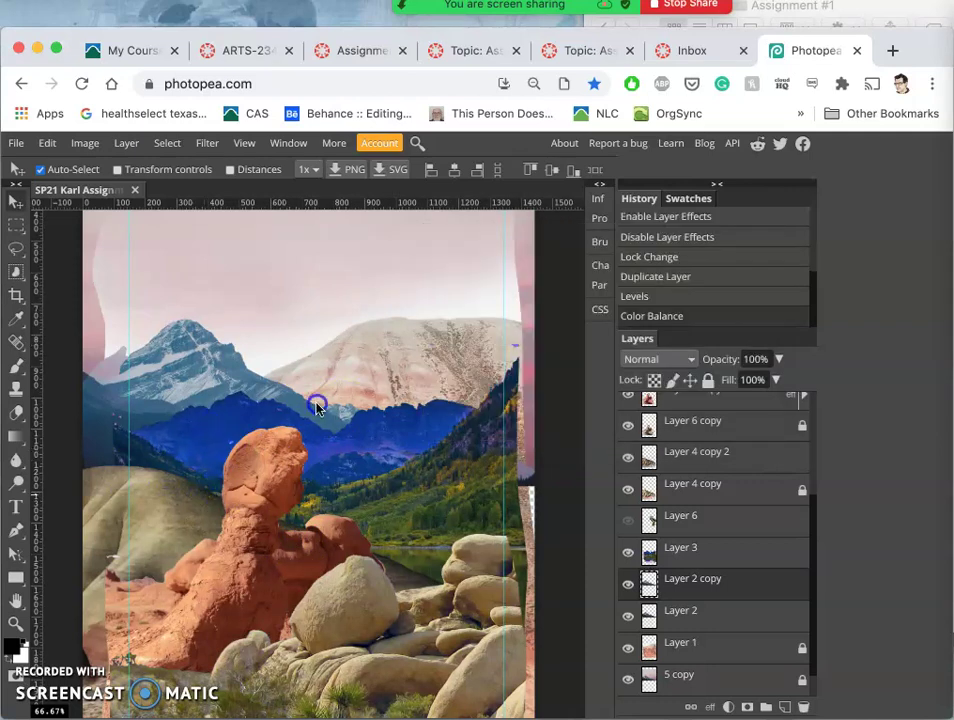
pyautogui.click(245, 503)
pyautogui.click(411, 382)
pyautogui.click(733, 565)
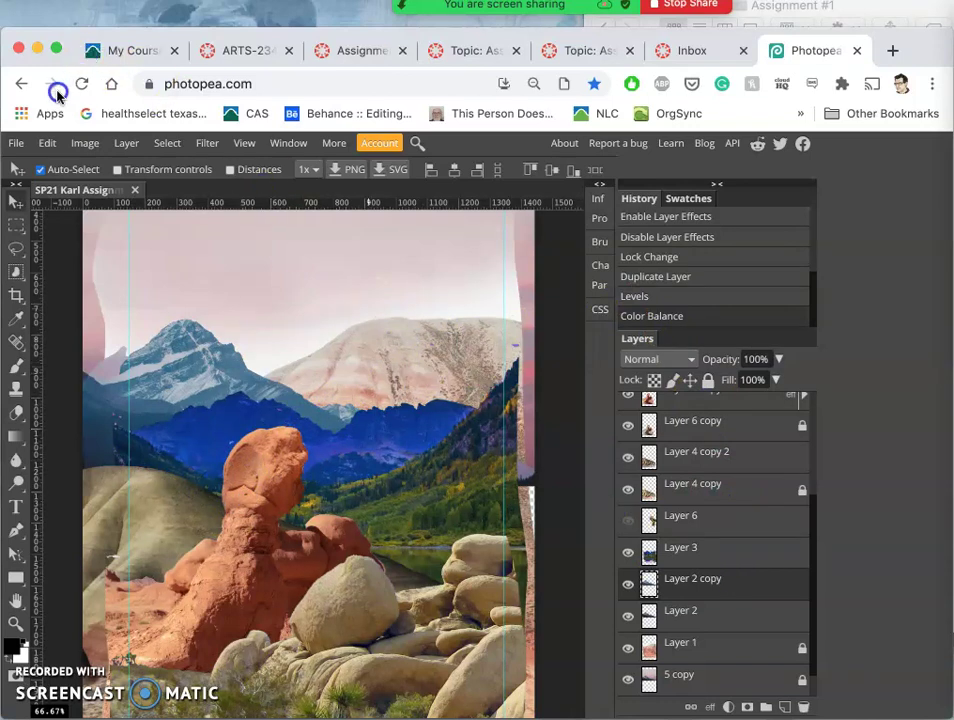
# Save the collage back to its PSD file, confirming the save-changes prompt.
pyautogui.click(16, 148)
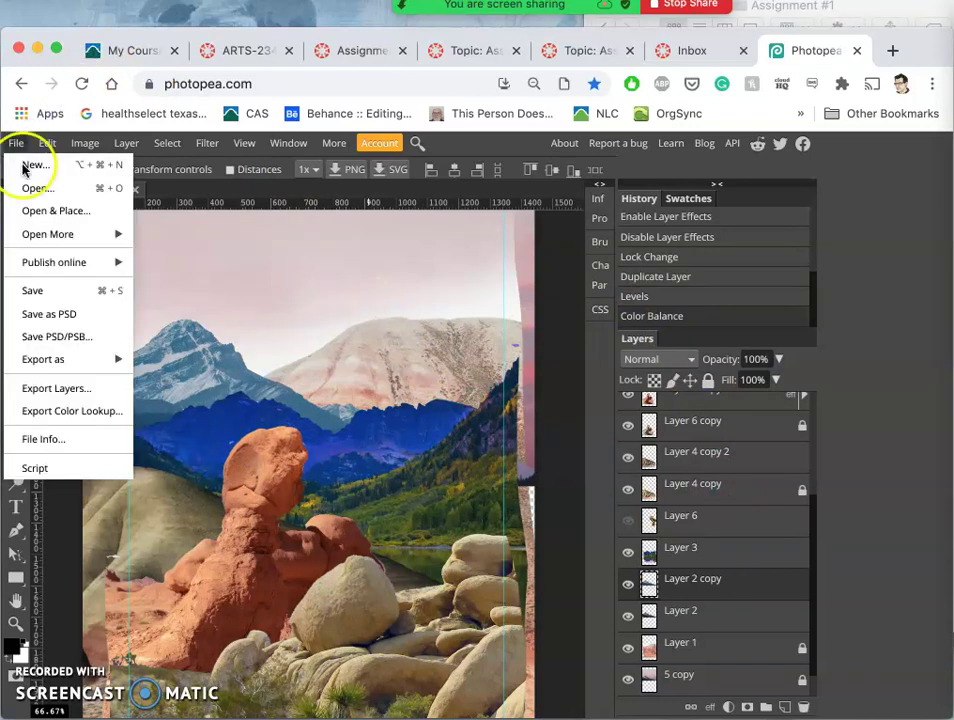
pyautogui.click(36, 290)
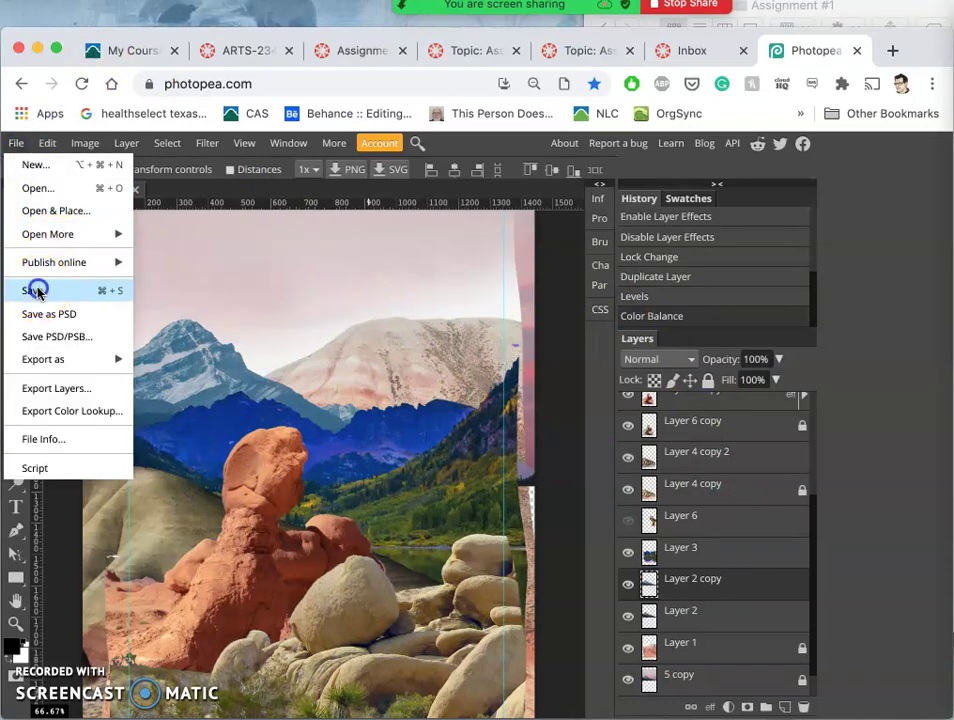
pyautogui.click(108, 294)
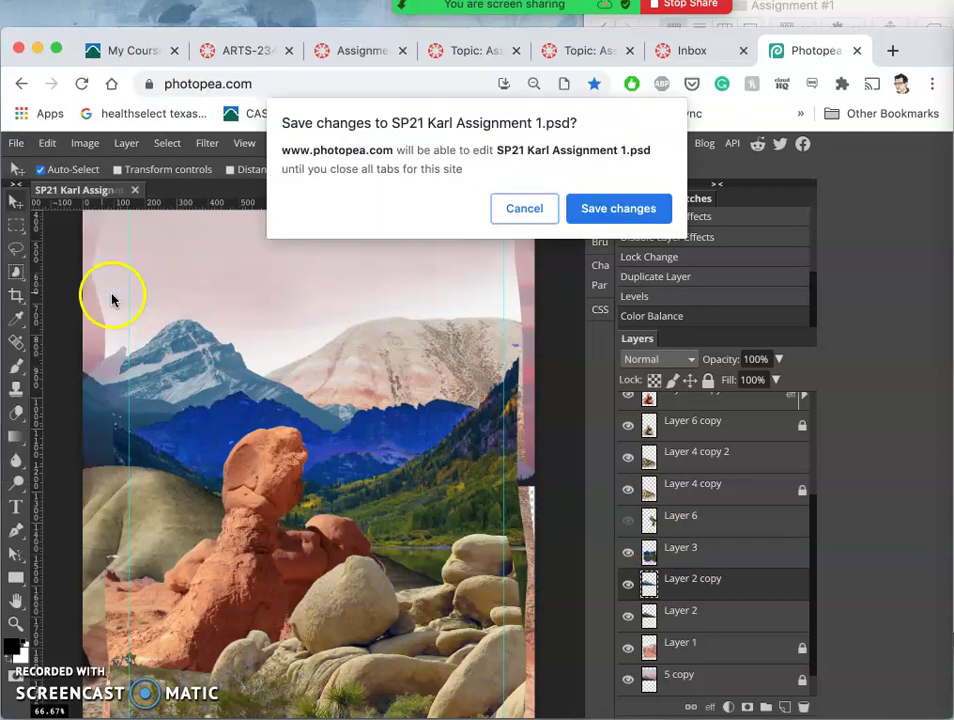
pyautogui.click(620, 214)
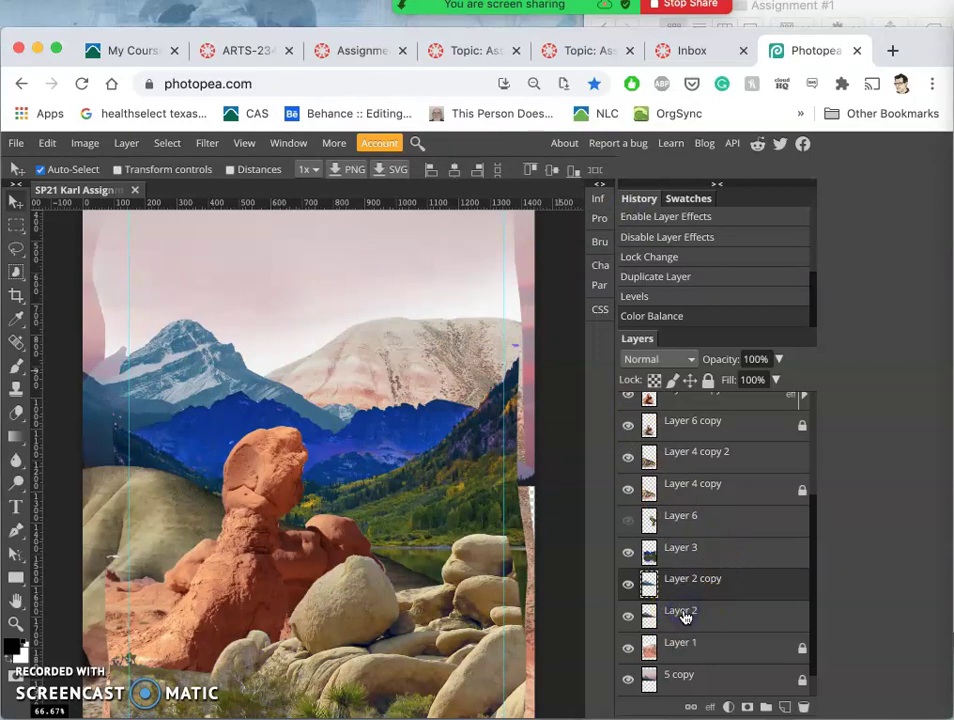
# Delete Layer 2, then unlock and delete Layer 4 copy.
pyautogui.click(685, 617)
pyautogui.press('Delete')
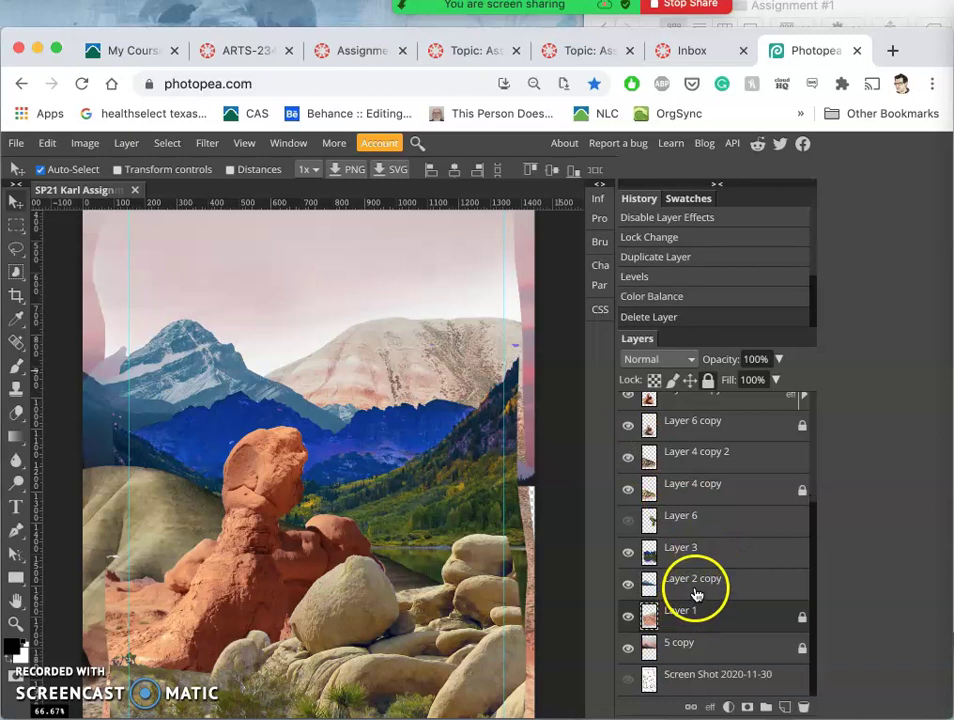
pyautogui.click(706, 490)
pyautogui.click(707, 383)
pyautogui.press('Delete')
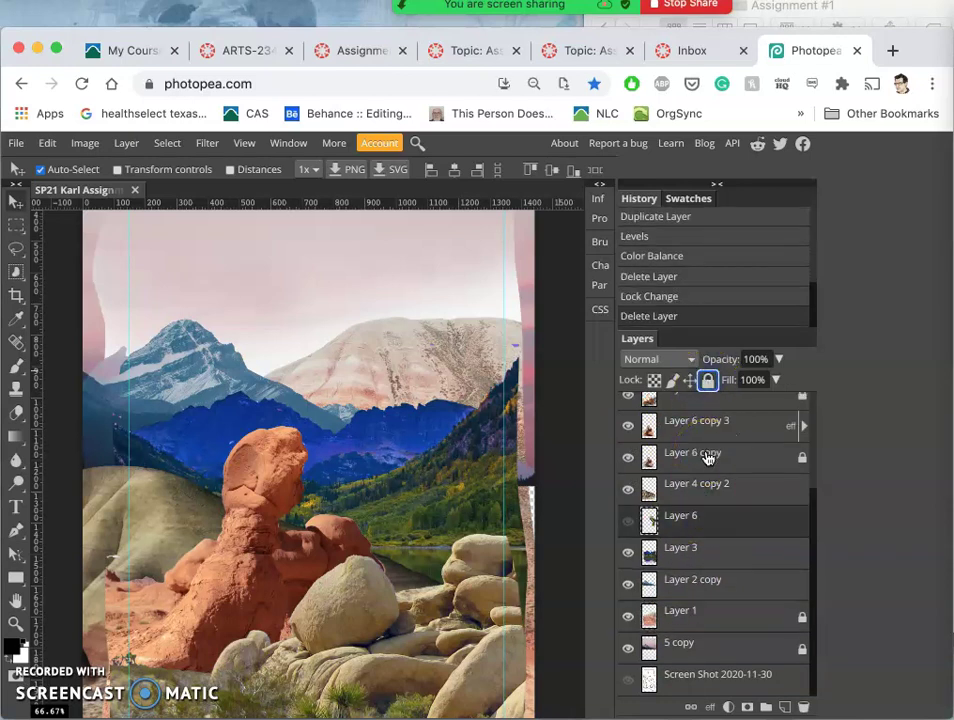
# Unlock and delete Layer 6 copy and the locked Layer 6.
pyautogui.click(708, 460)
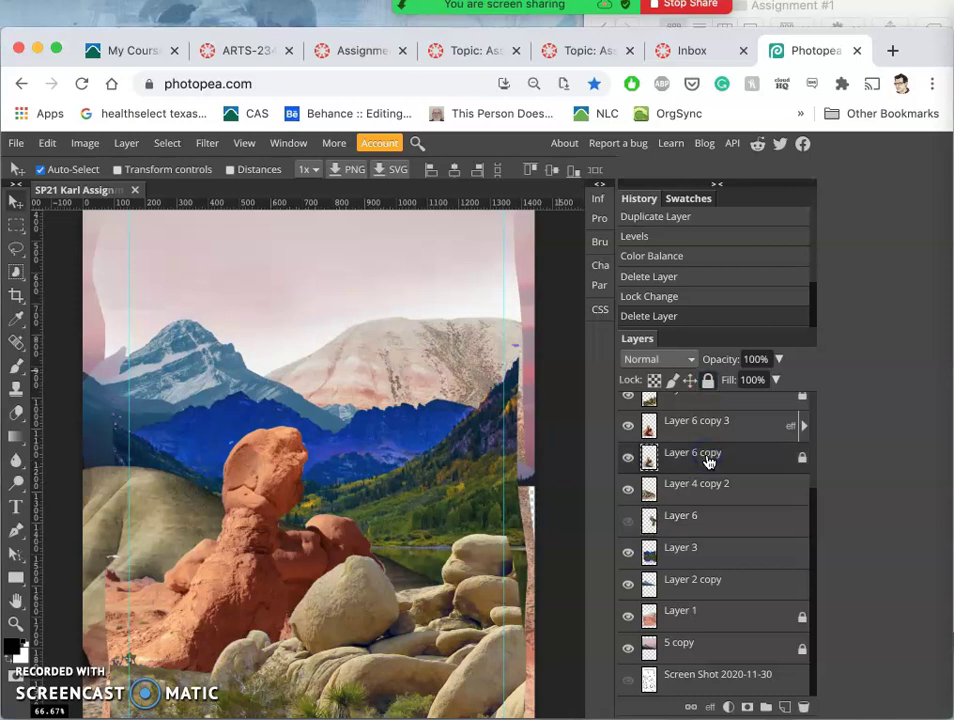
pyautogui.click(707, 380)
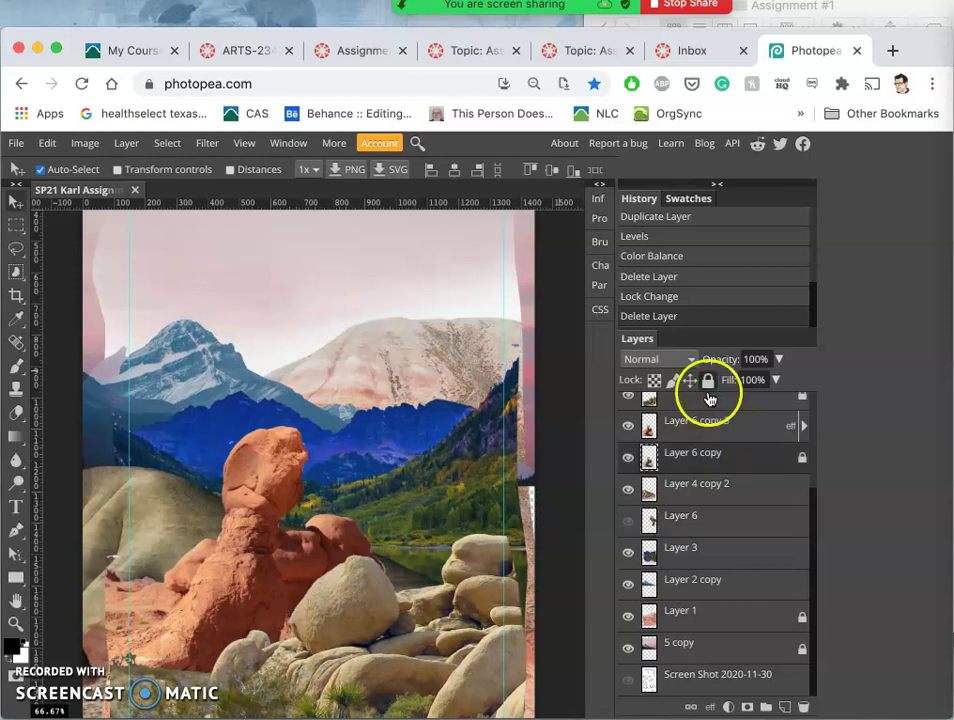
pyautogui.press('Delete')
pyautogui.scroll(1, 718, 455)
pyautogui.click(720, 456)
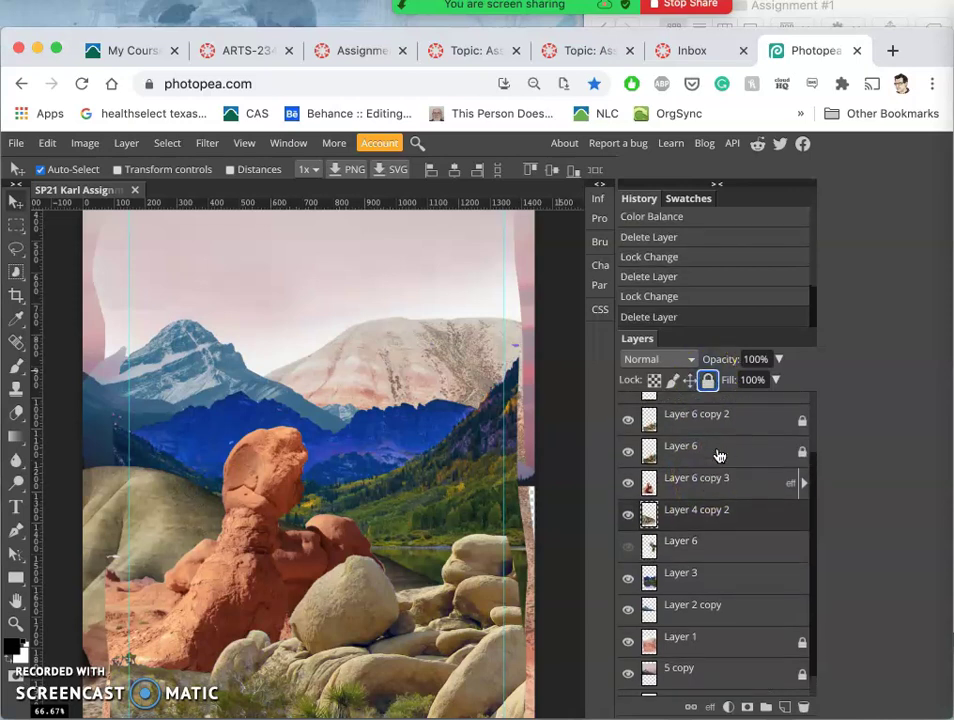
pyautogui.click(707, 380)
pyautogui.click(705, 447)
pyautogui.press('Delete')
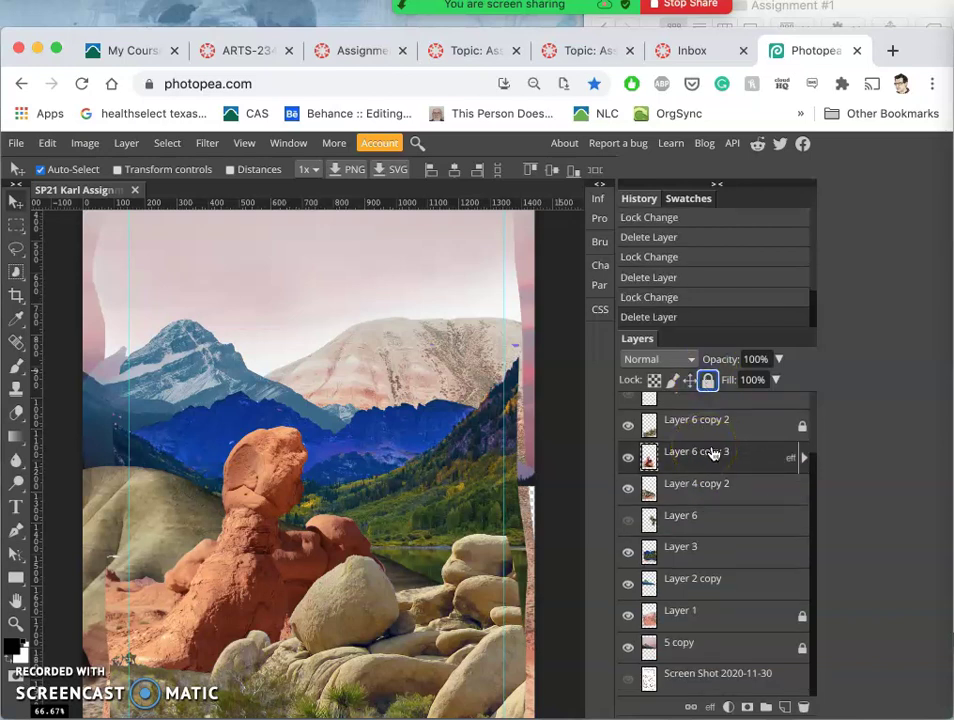
pyautogui.scroll(3, 713, 453)
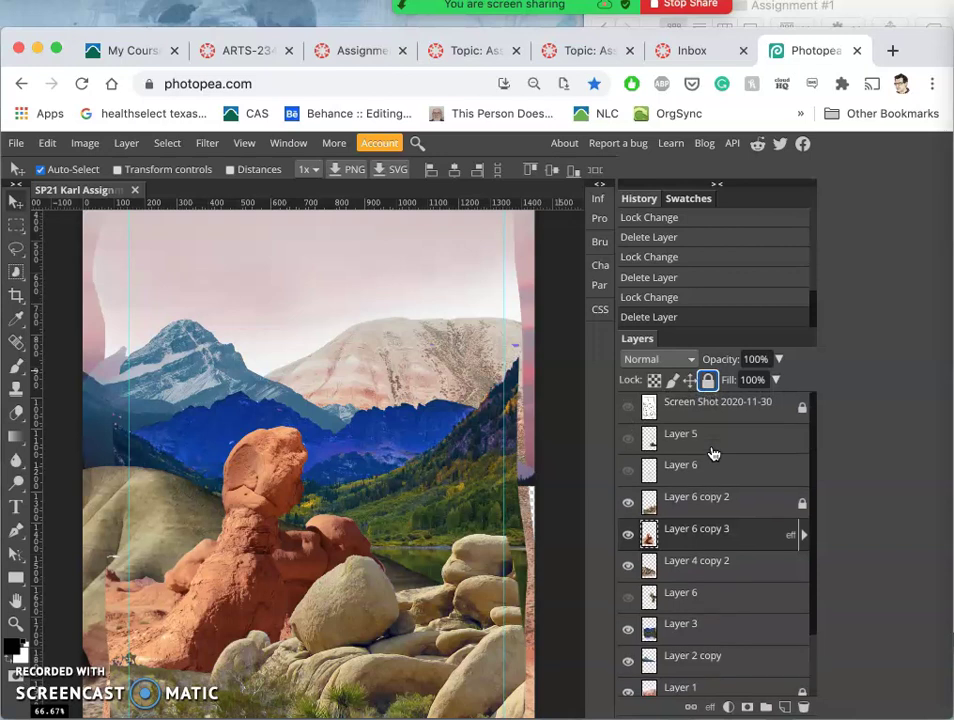
pyautogui.scroll(-3, 713, 470)
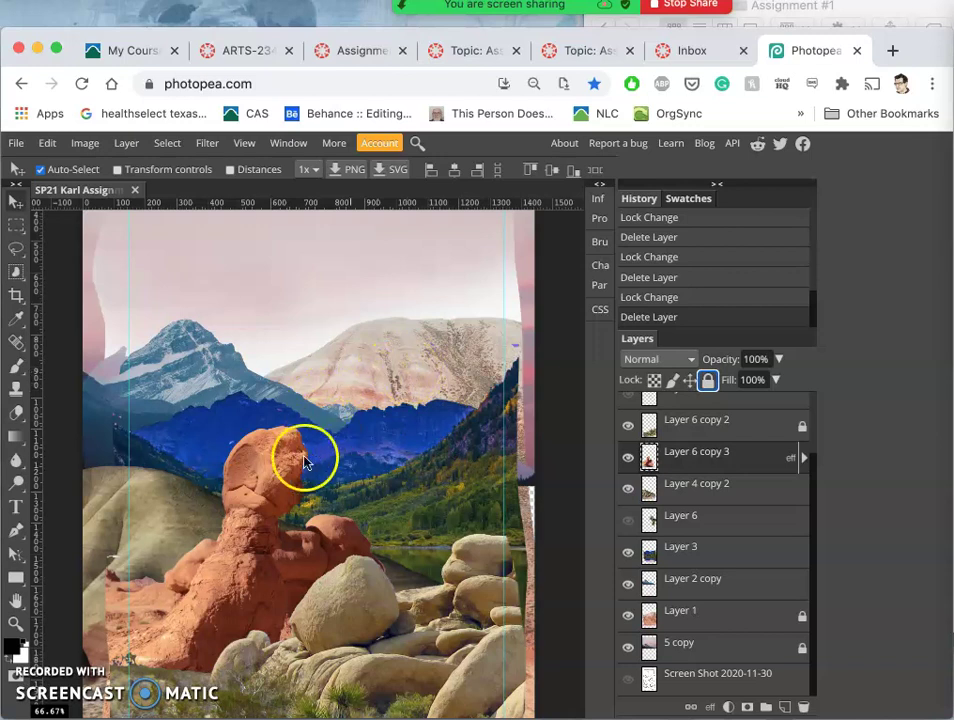
pyautogui.moveTo(30, 372)
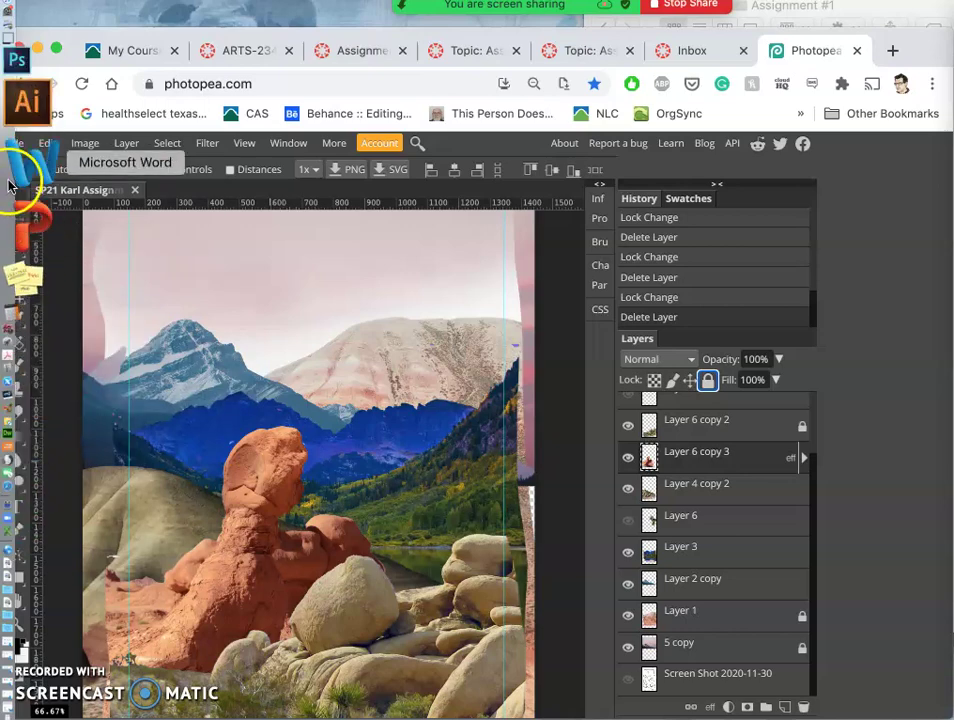
# Quit Microsoft Word and Firefox from their Dock icon menus.
pyautogui.rightClick(14, 186)
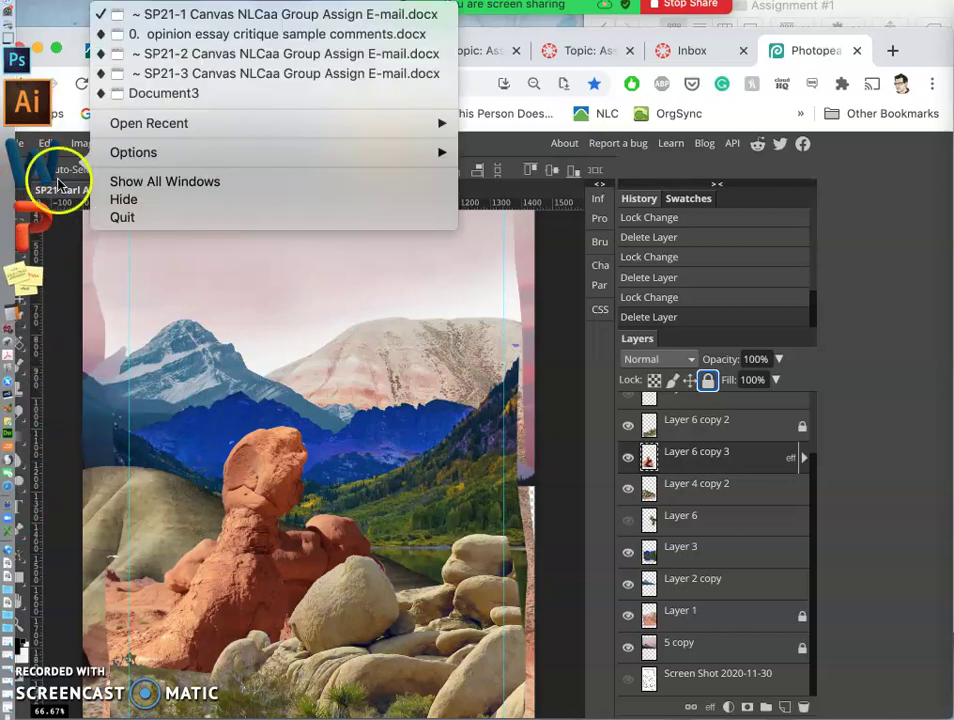
pyautogui.click(112, 216)
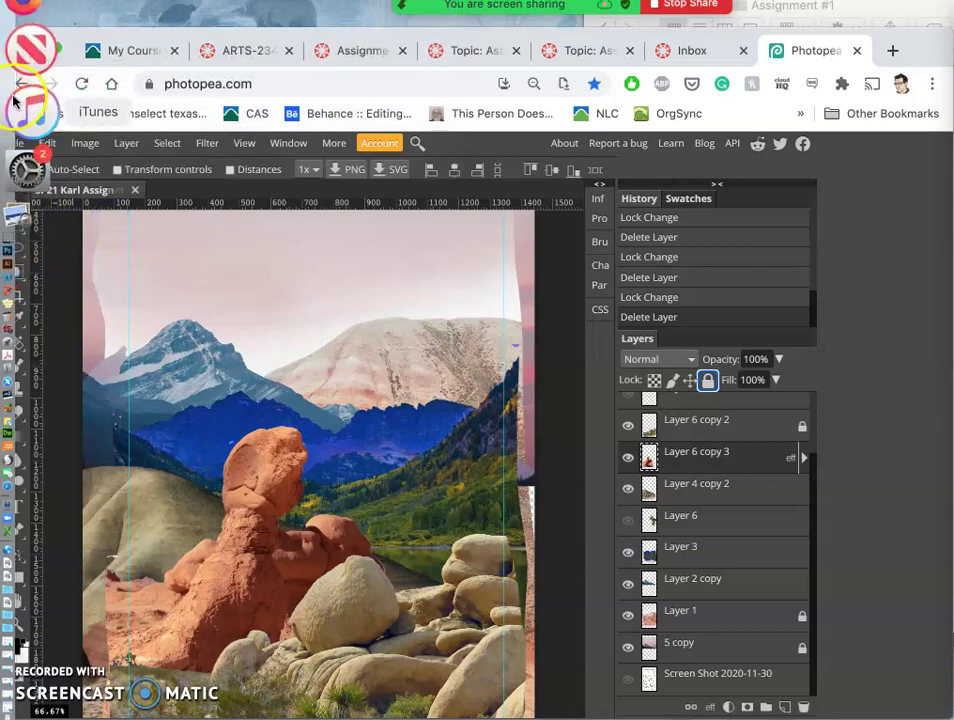
pyautogui.rightClick(30, 88)
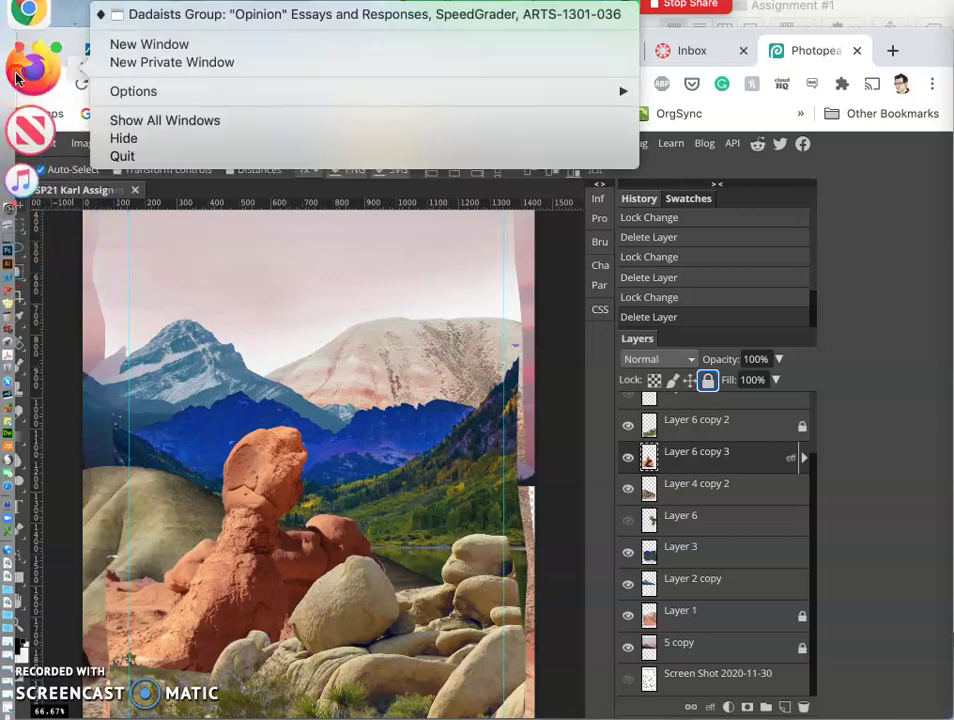
pyautogui.click(112, 156)
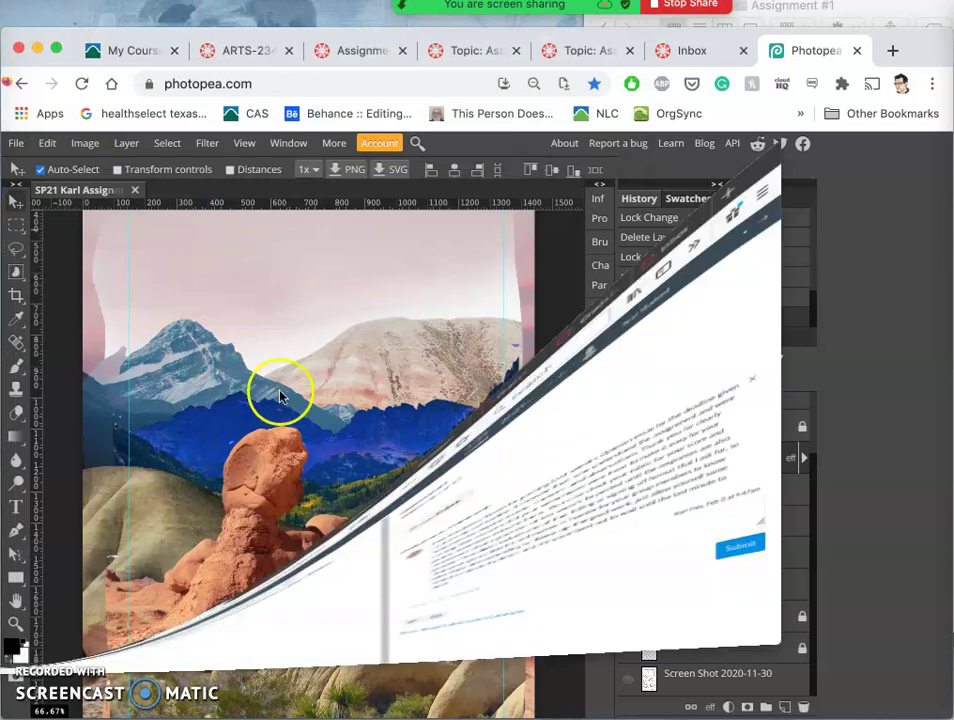